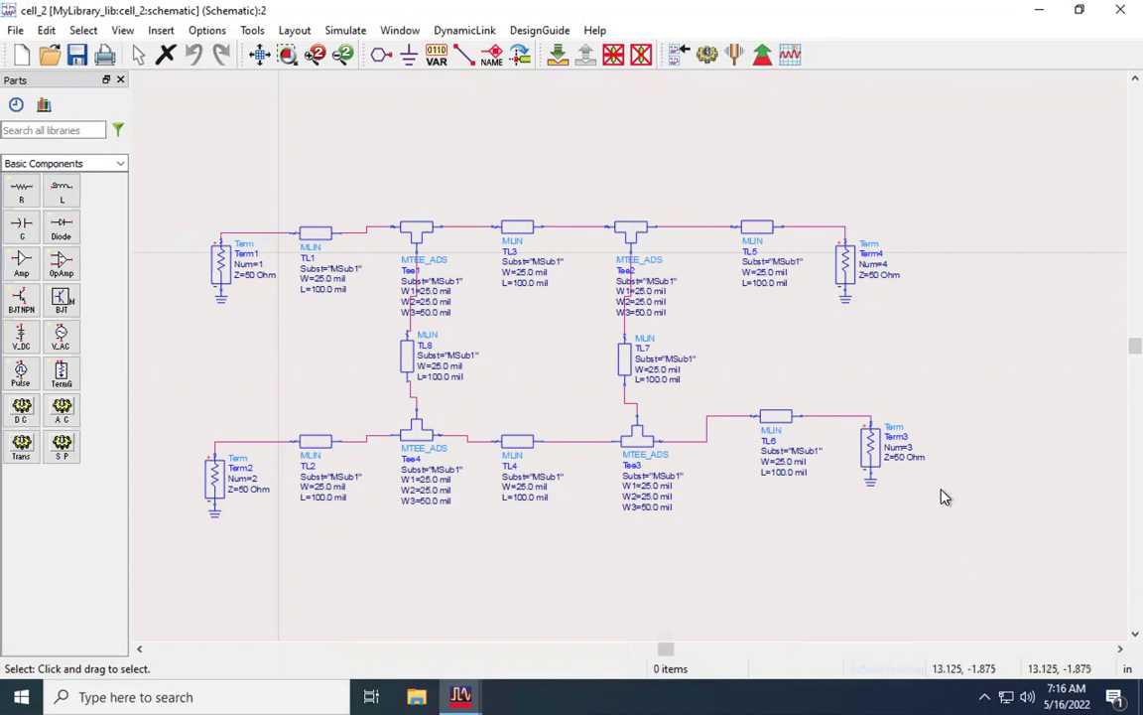
# Generate the cell_2 layout from the schematic, producing traces TL1–TL8 joined at tees Tee1–Tee4
pyautogui.hotkey('shift', 'z')
pyautogui.press('z')
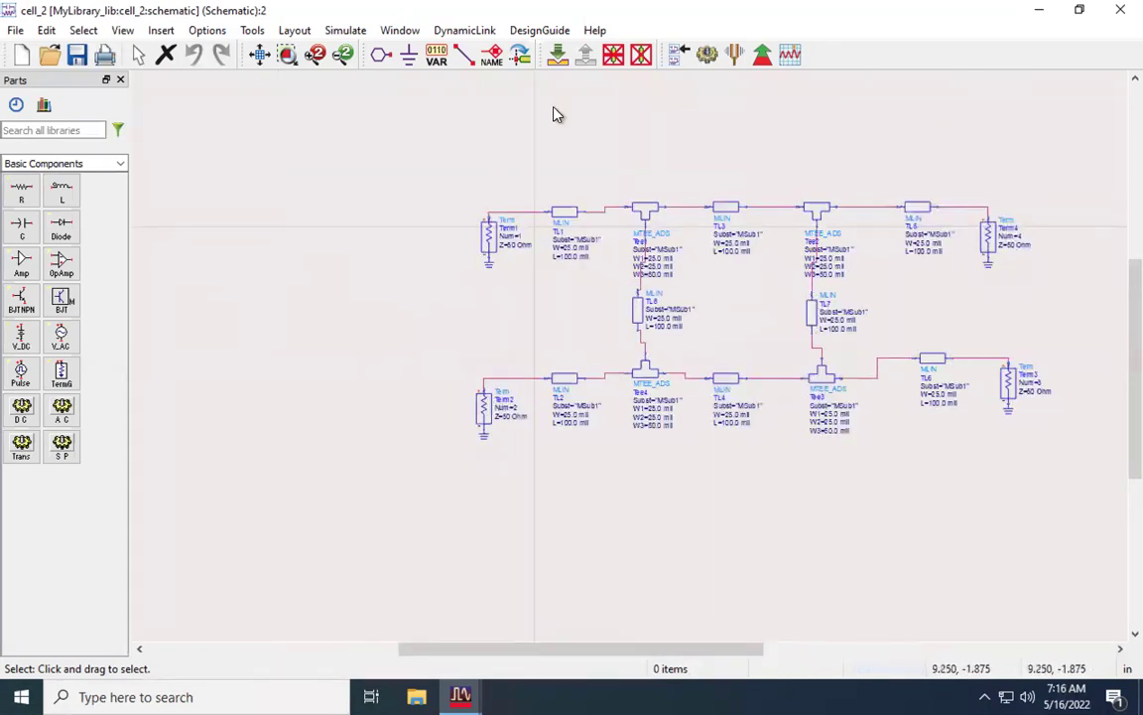
pyautogui.click(303, 35)
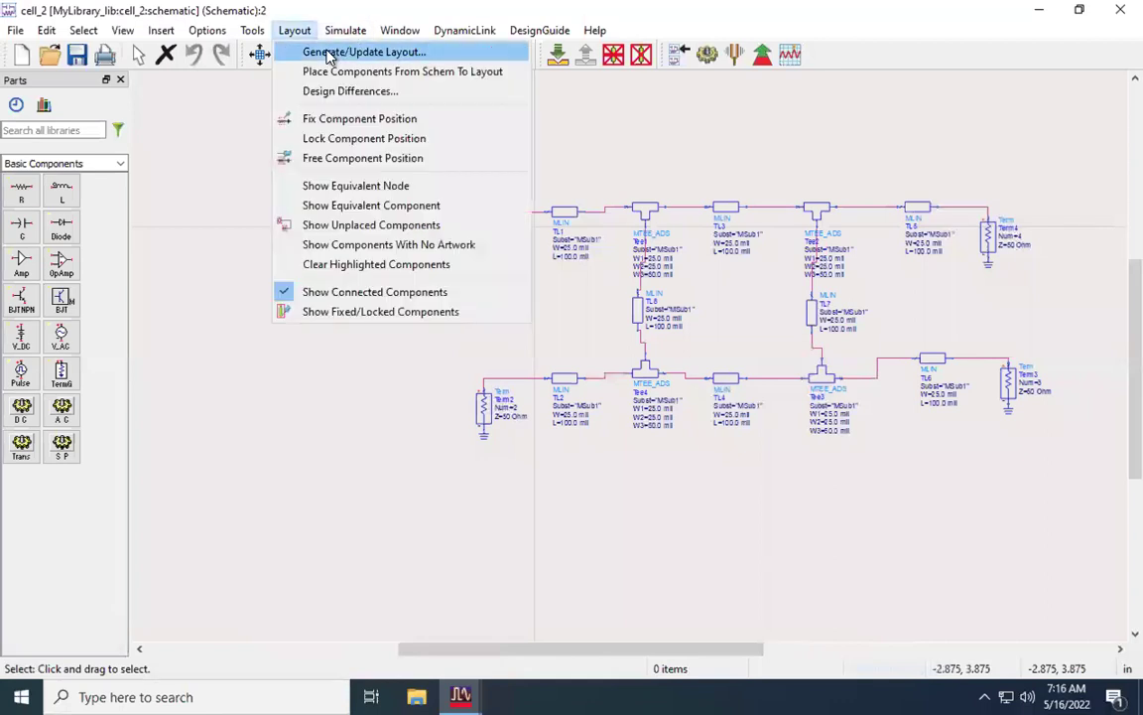
pyautogui.click(328, 51)
pyautogui.click(75, 357)
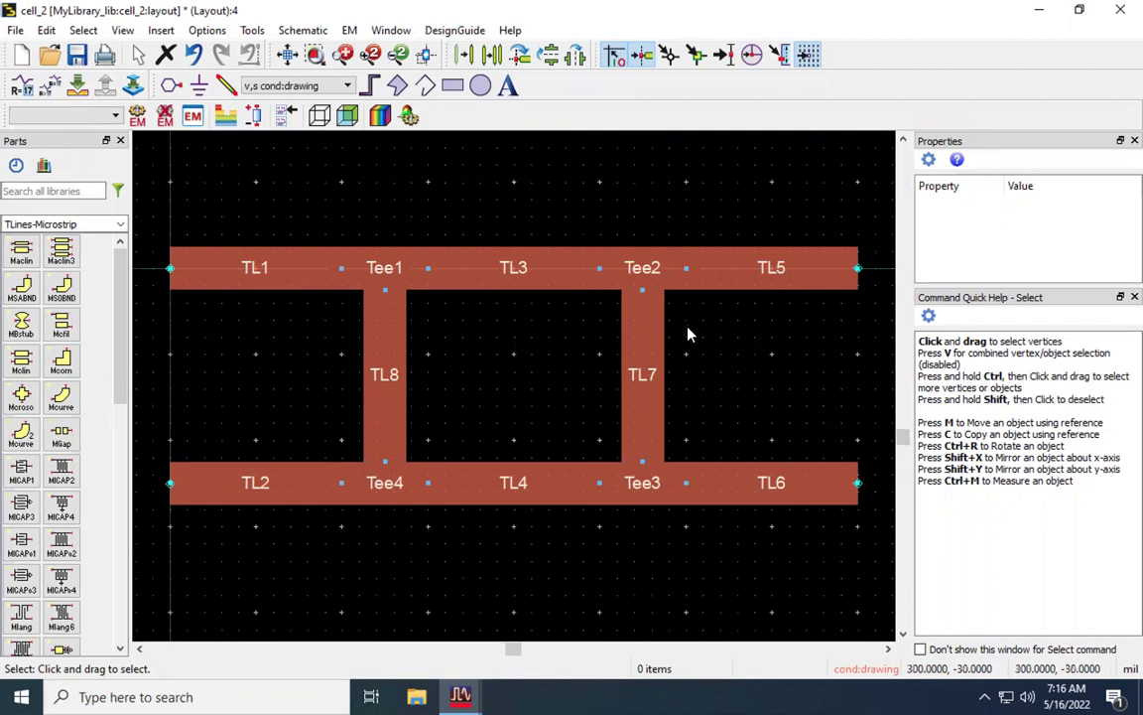
pyautogui.scroll(-3, 688, 335)
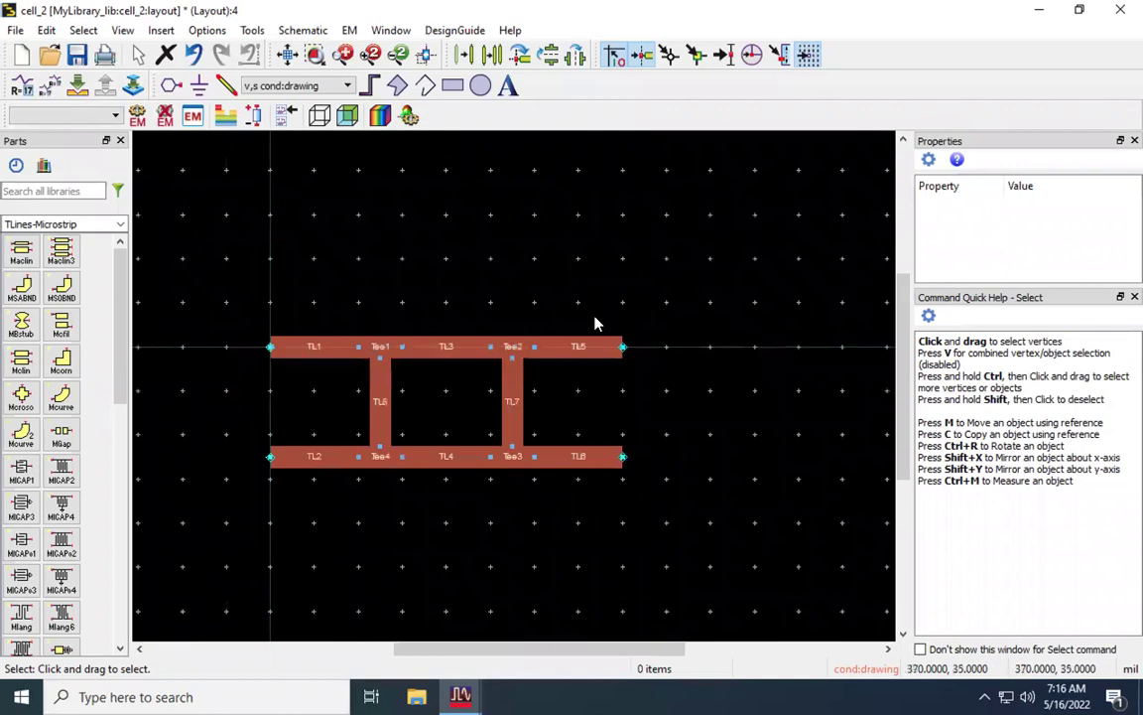
# Start a path on the bond:drawing layer and move its settings dialog aside
pyautogui.click(371, 86)
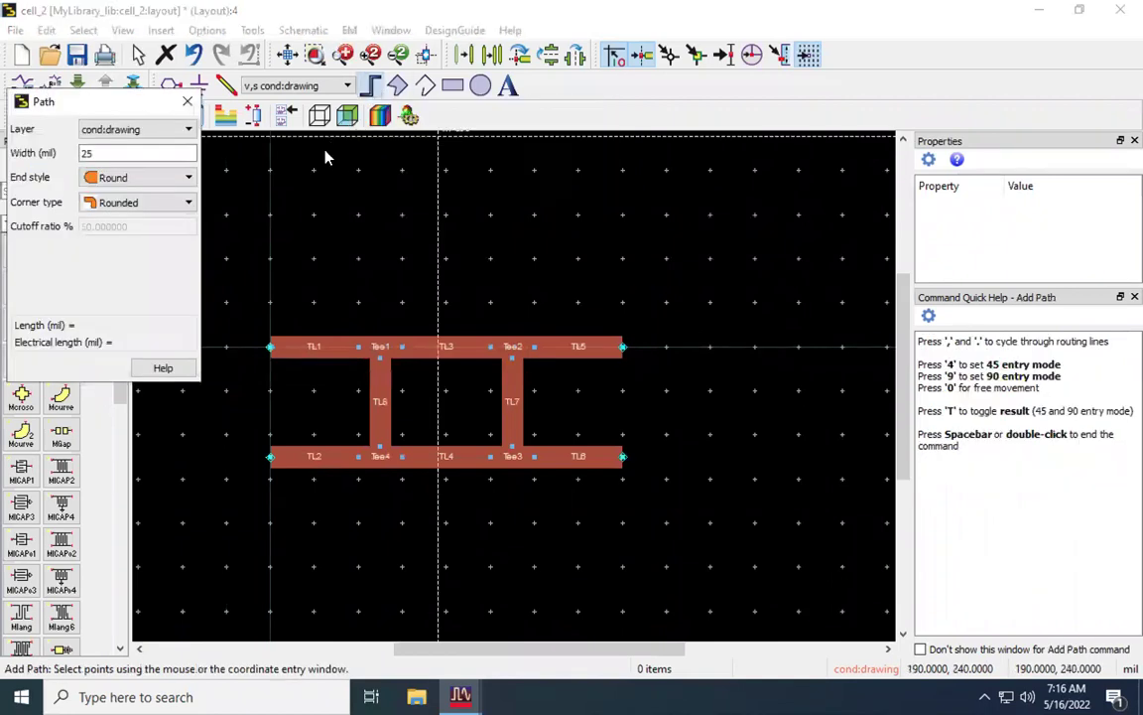
pyautogui.click(171, 130)
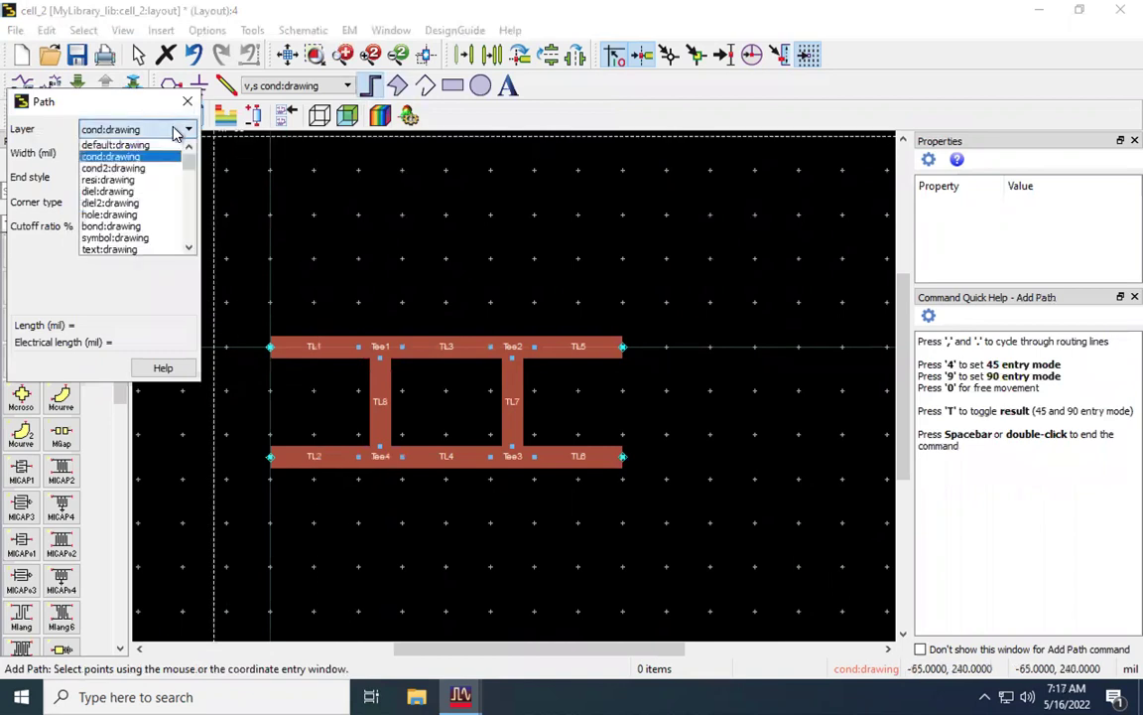
pyautogui.click(154, 227)
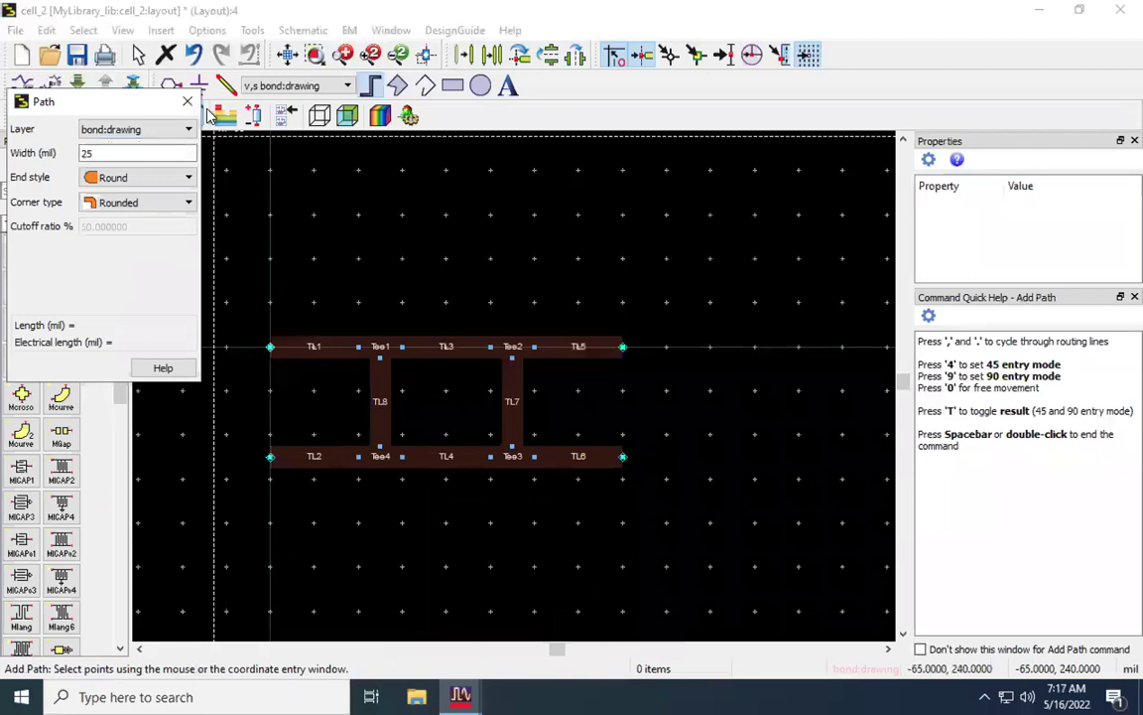
pyautogui.moveTo(121, 104); pyautogui.dragTo(39, 31)
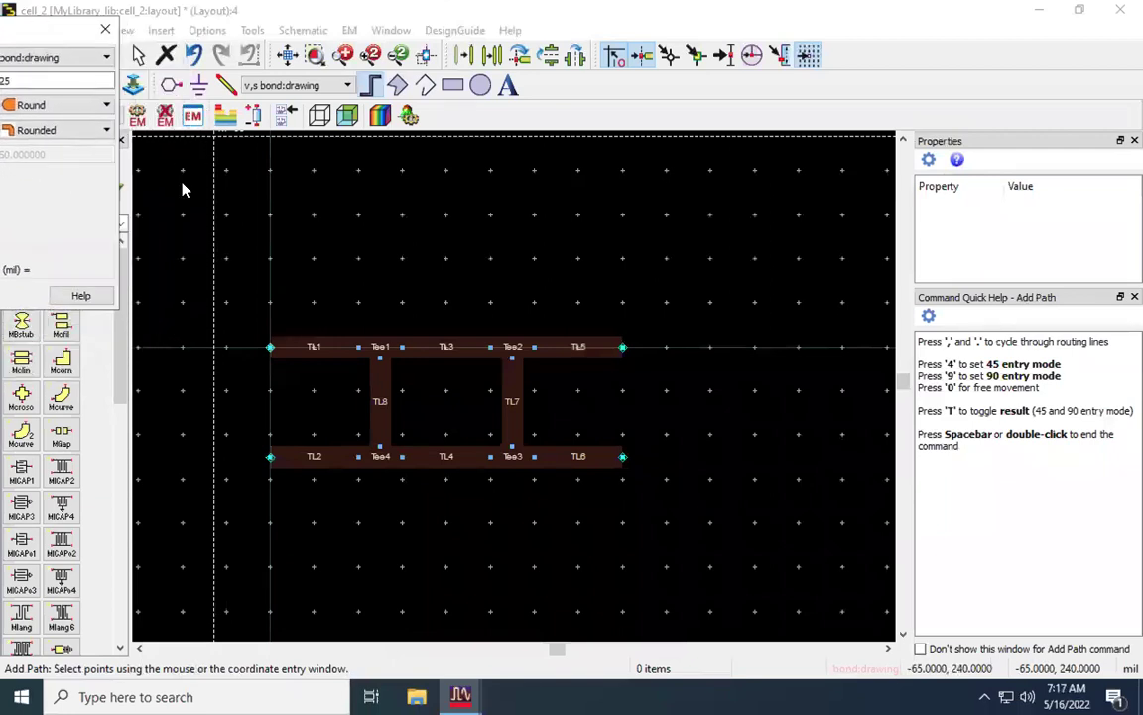
# Trace a rectangular path around the TL/Tee ladder, returning to the starting corner
pyautogui.click(184, 265)
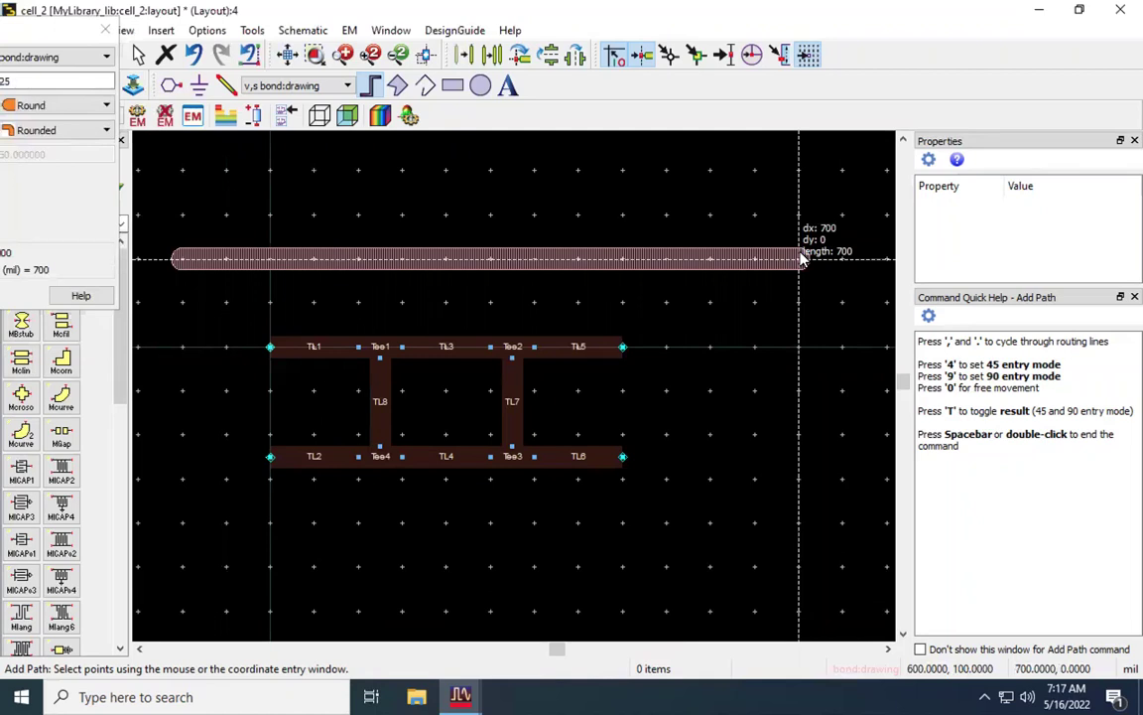
pyautogui.click(803, 257)
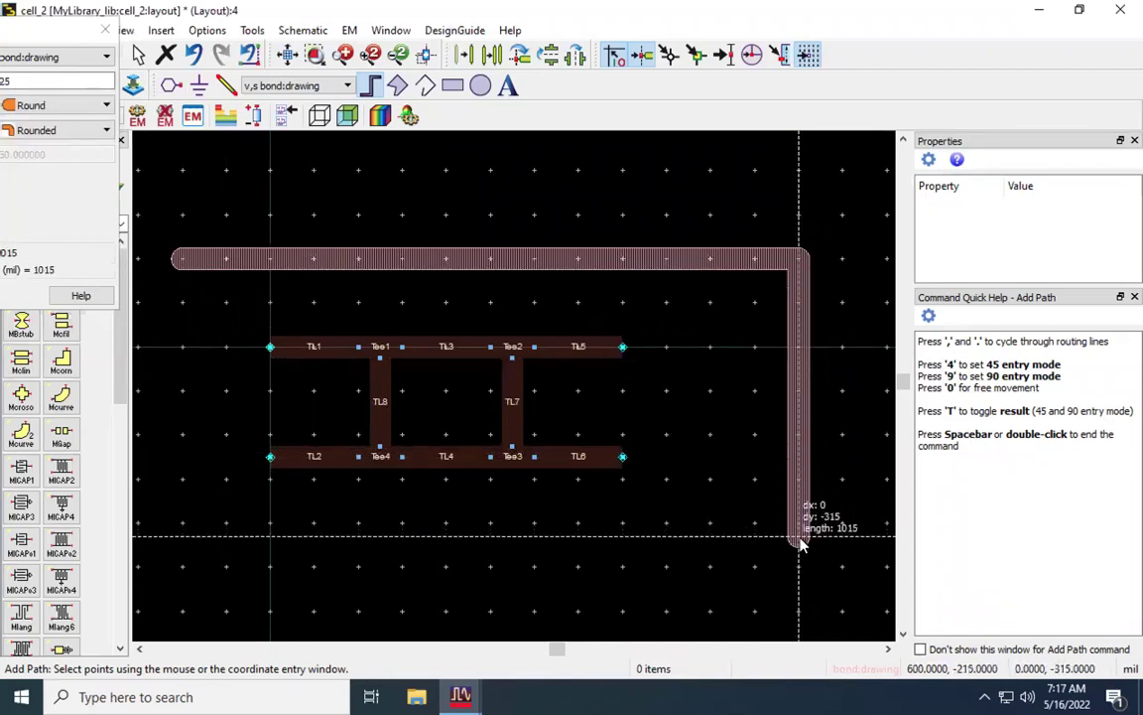
pyautogui.click(798, 617)
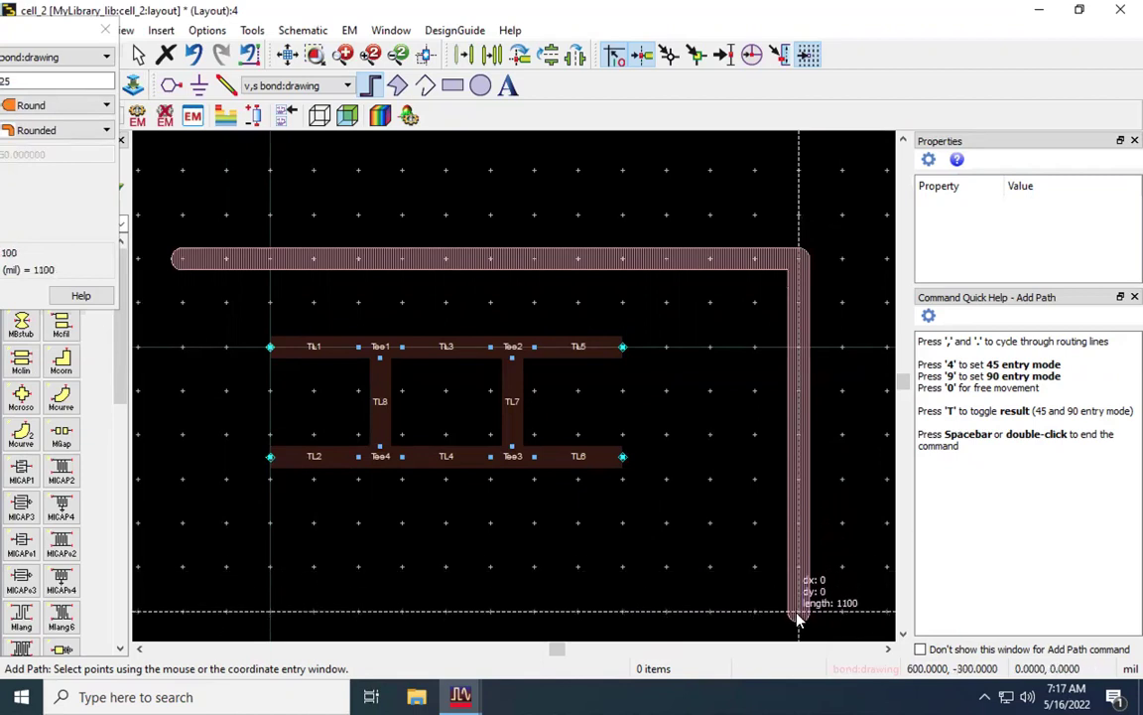
pyautogui.click(182, 615)
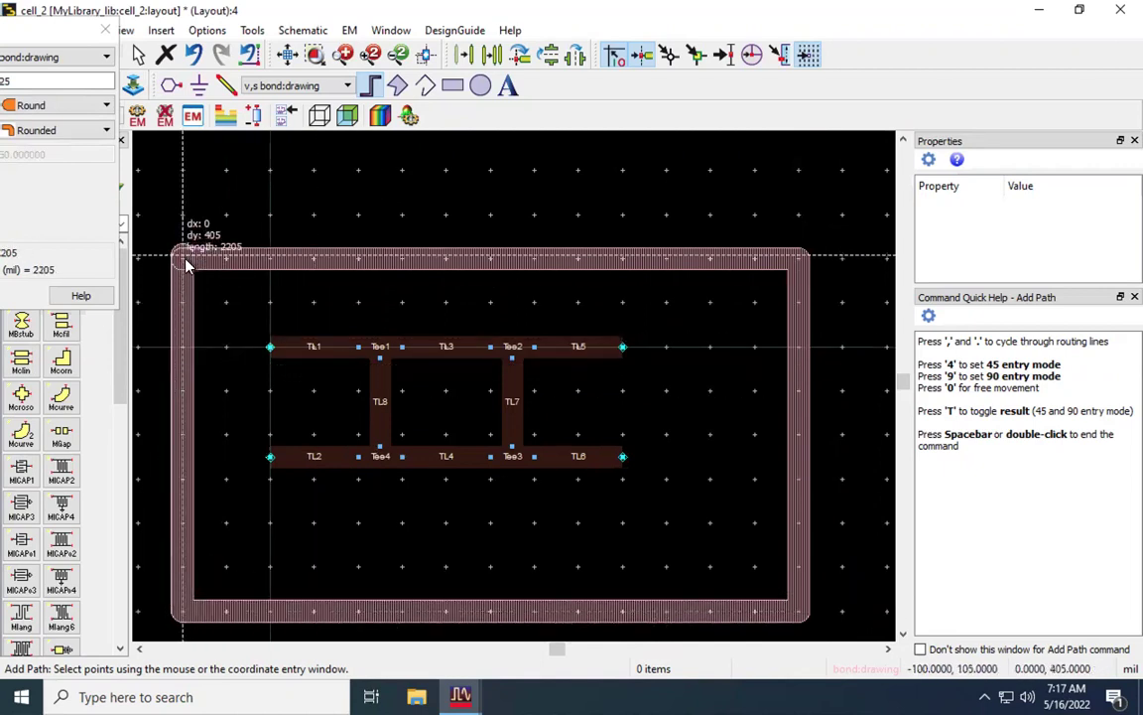
pyautogui.click(186, 263)
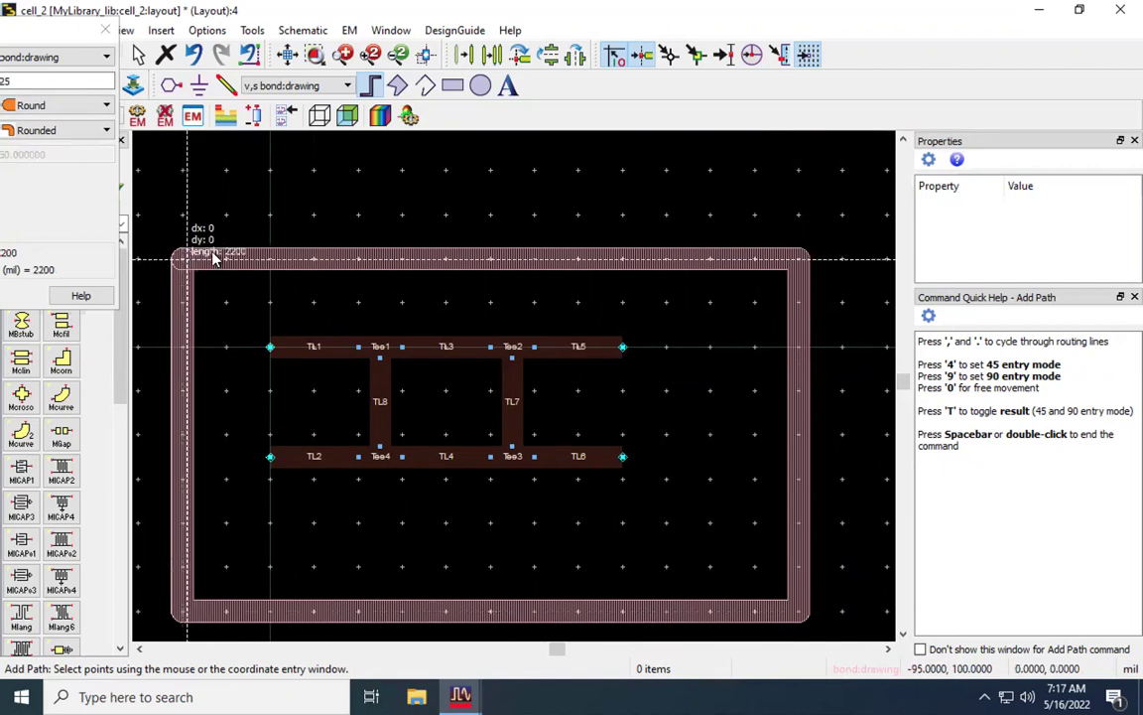
# Discard the unfinished path and draw a closed 25 mil bond:drawing rectangle around the circuit
pyautogui.press('Escape')
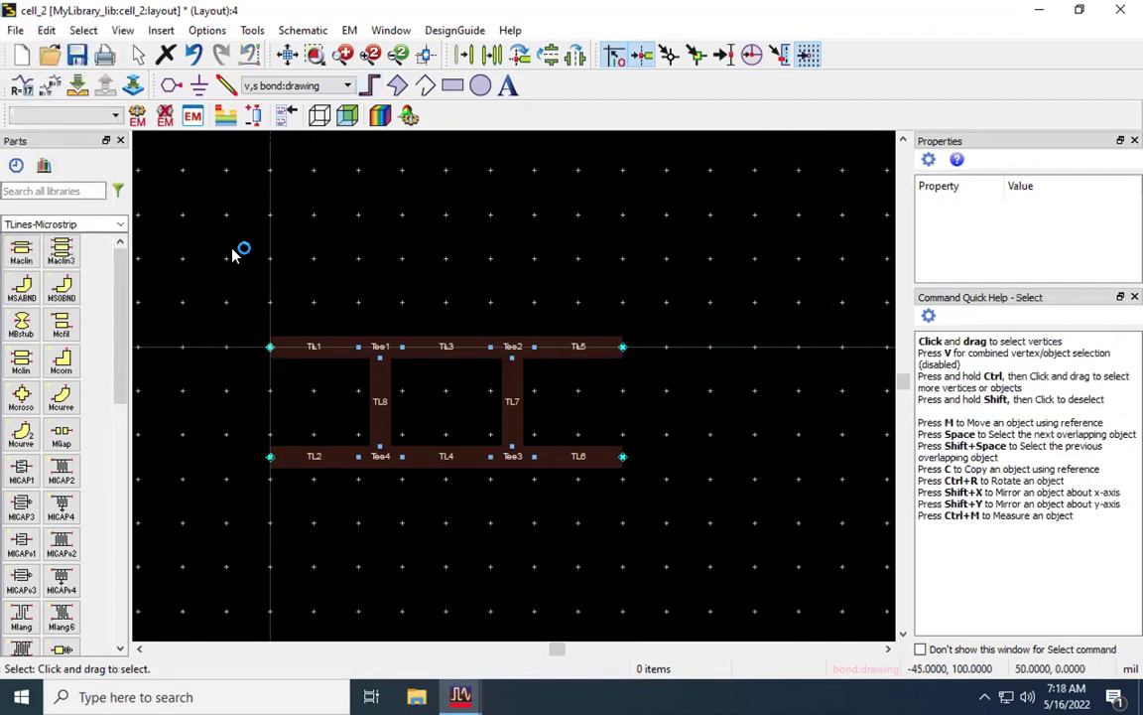
pyautogui.click(373, 85)
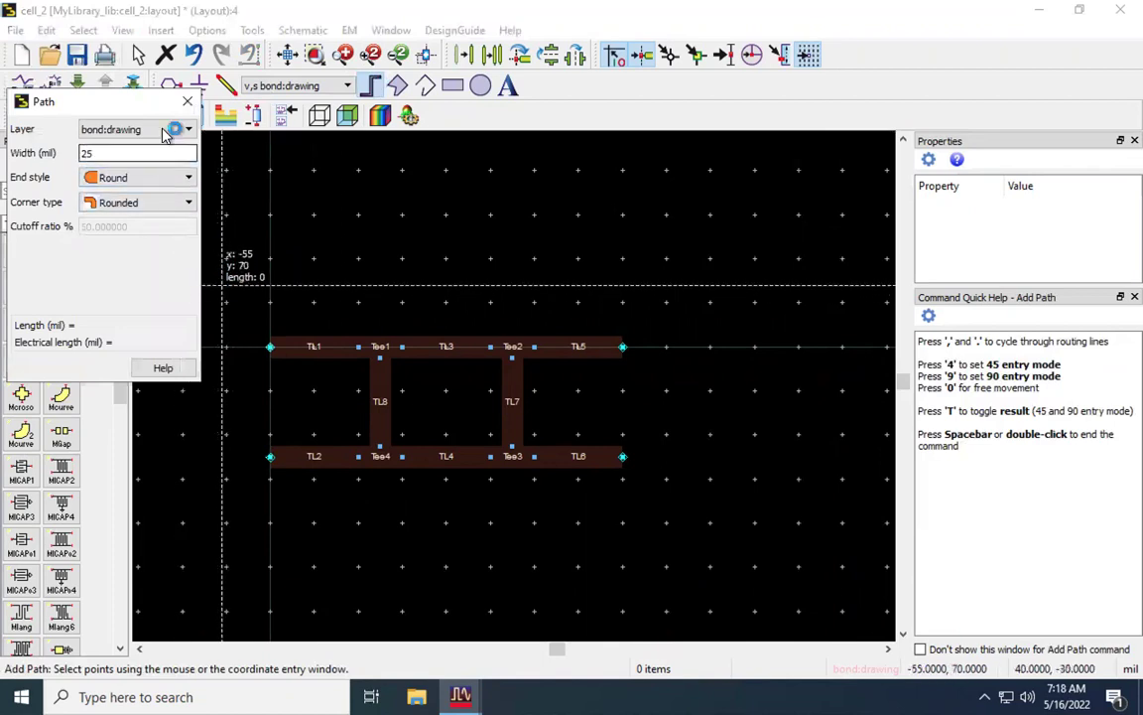
pyautogui.moveTo(159, 102); pyautogui.dragTo(907, 25)
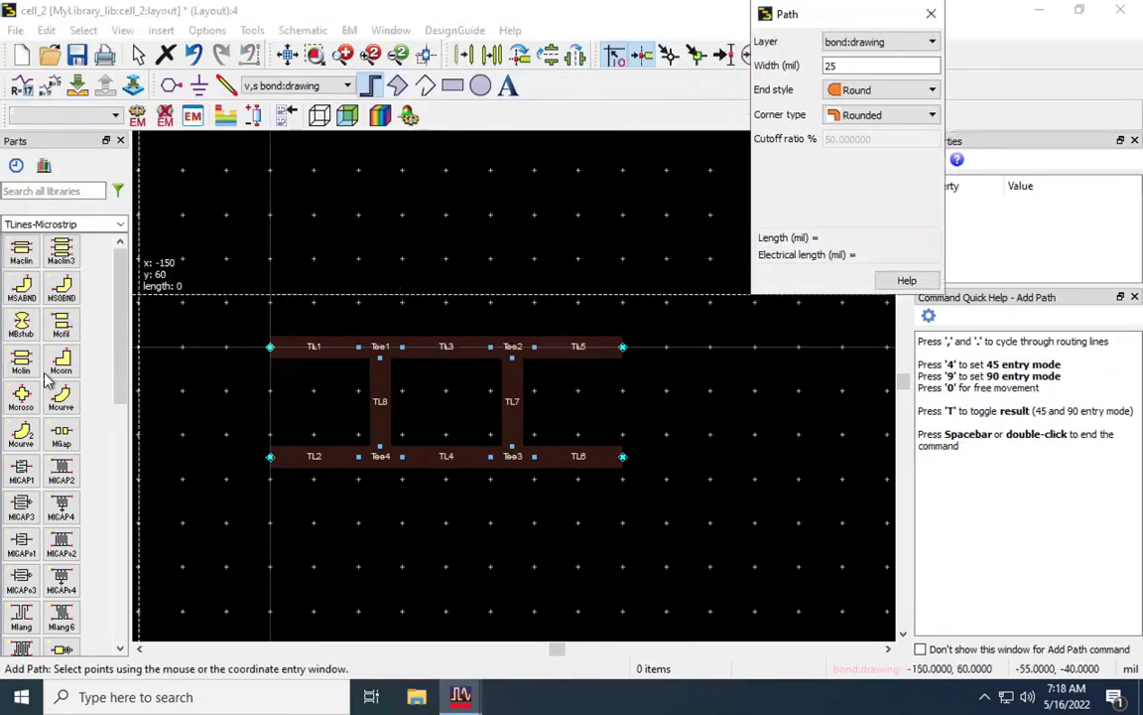
pyautogui.click(228, 304)
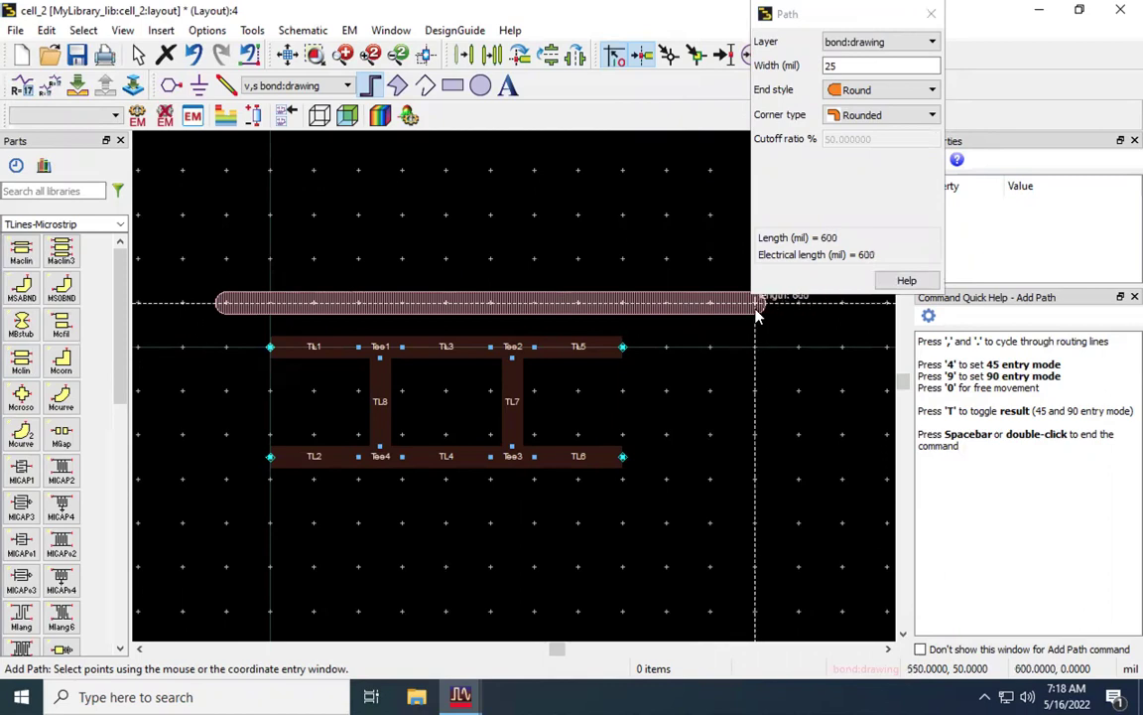
pyautogui.click(756, 311)
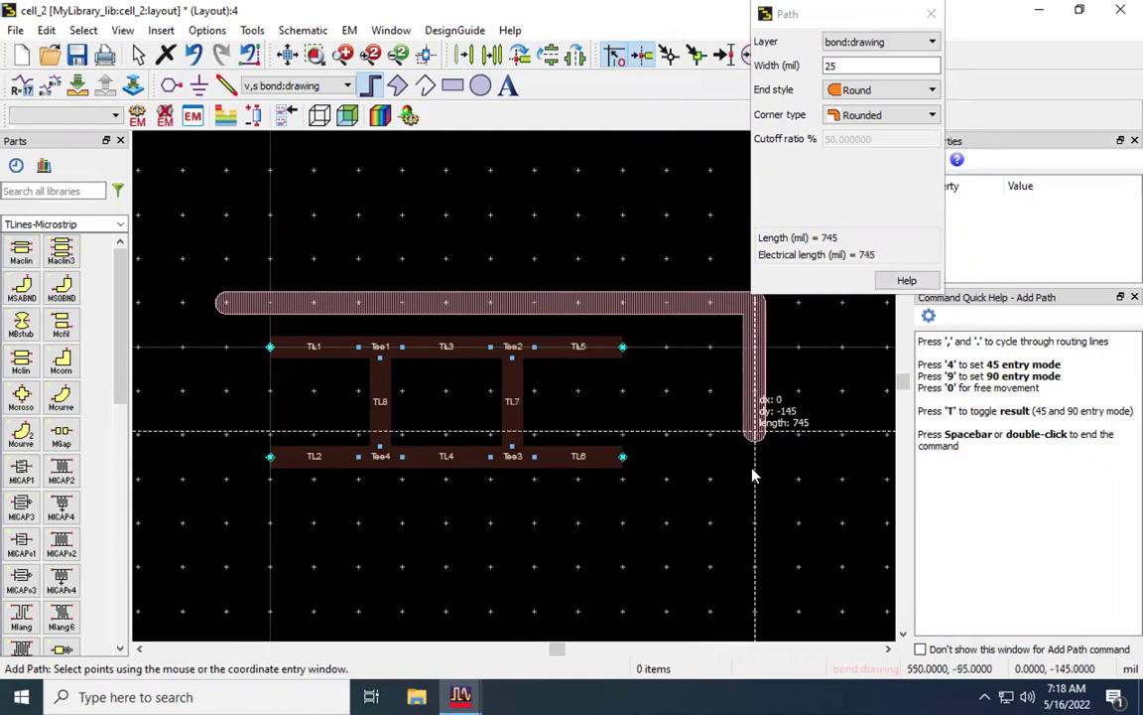
pyautogui.click(756, 572)
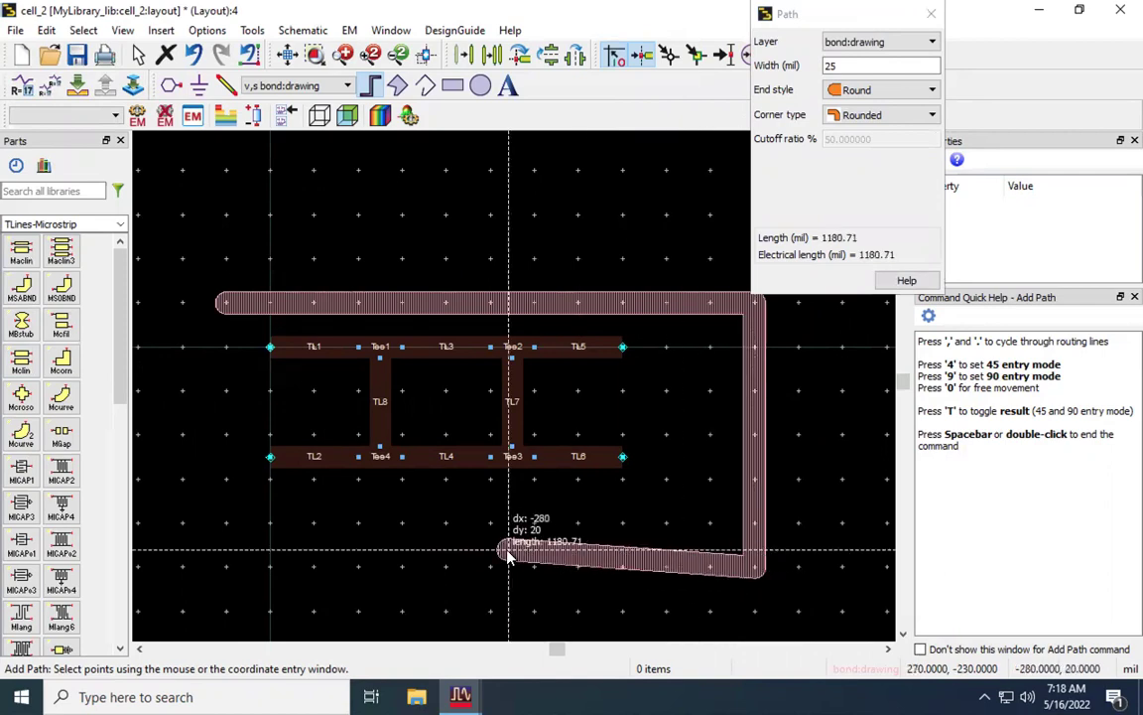
pyautogui.click(223, 573)
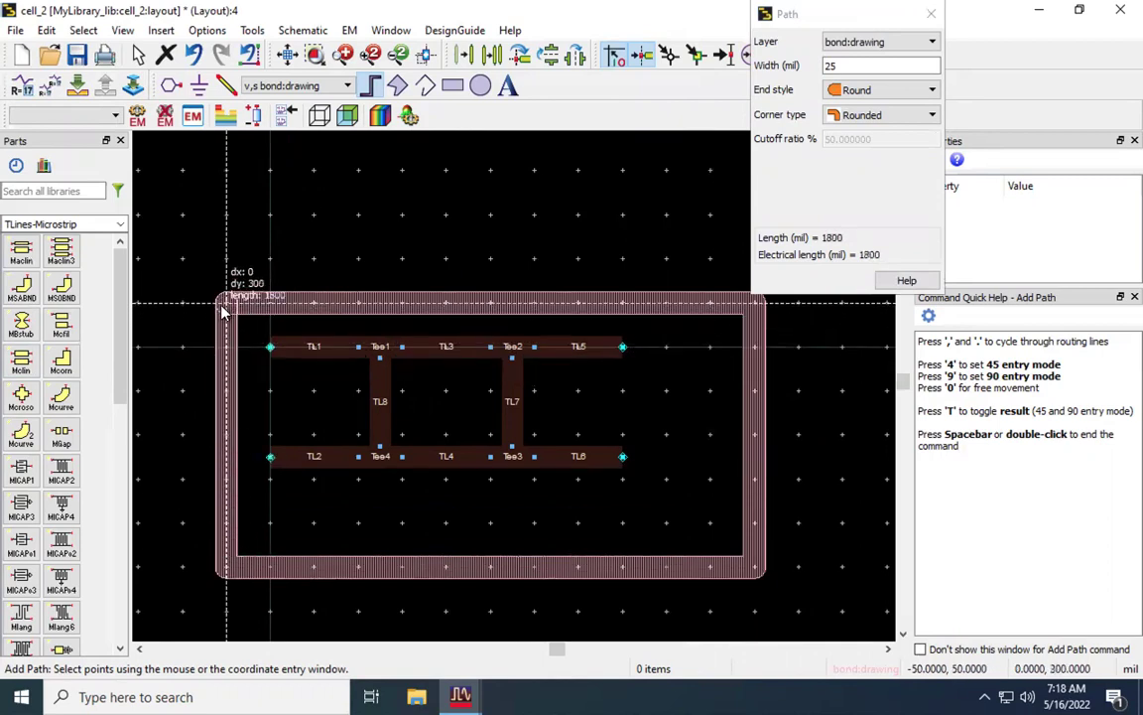
pyautogui.doubleClick(257, 305)
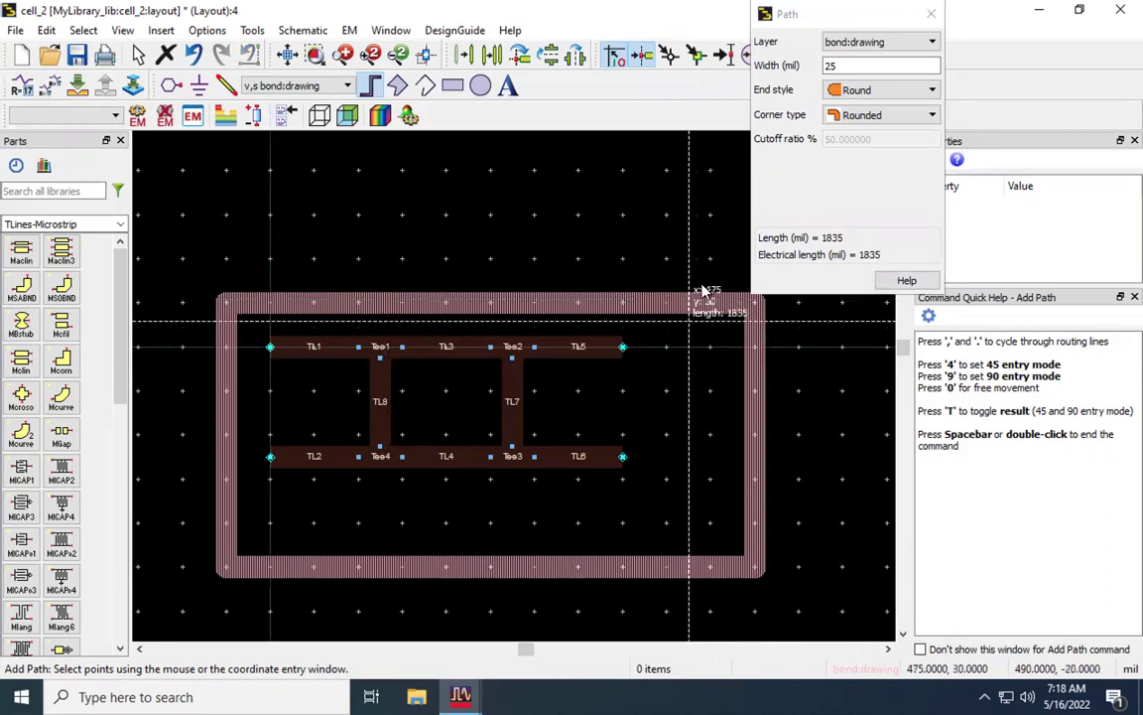
pyautogui.press('Escape')
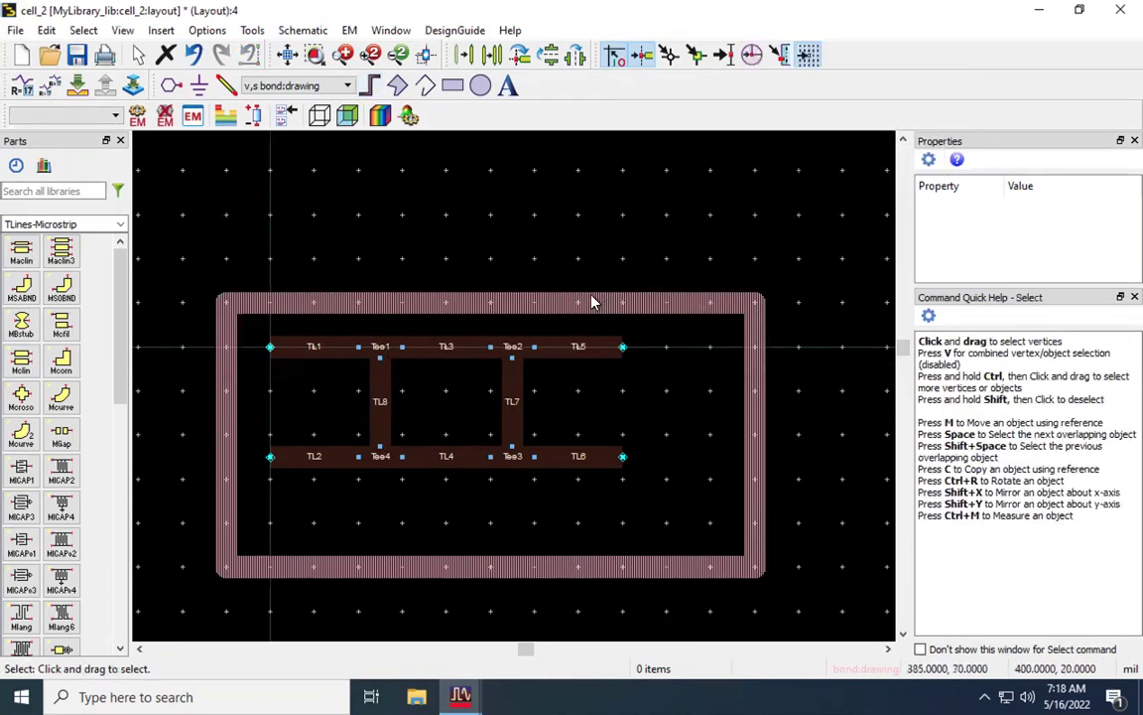
# Select all TL and Tee components and move their instance-name labels to cond:drawing
pyautogui.click(592, 305)
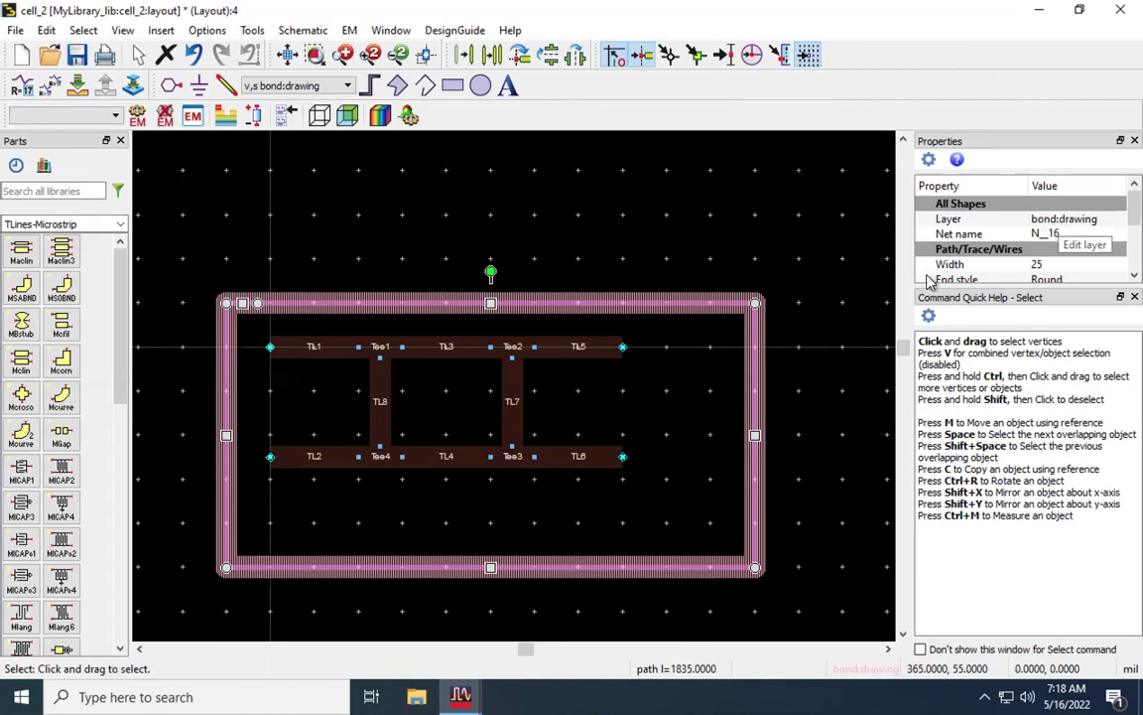
pyautogui.click(662, 508)
pyautogui.moveTo(655, 493); pyautogui.dragTo(260, 335)
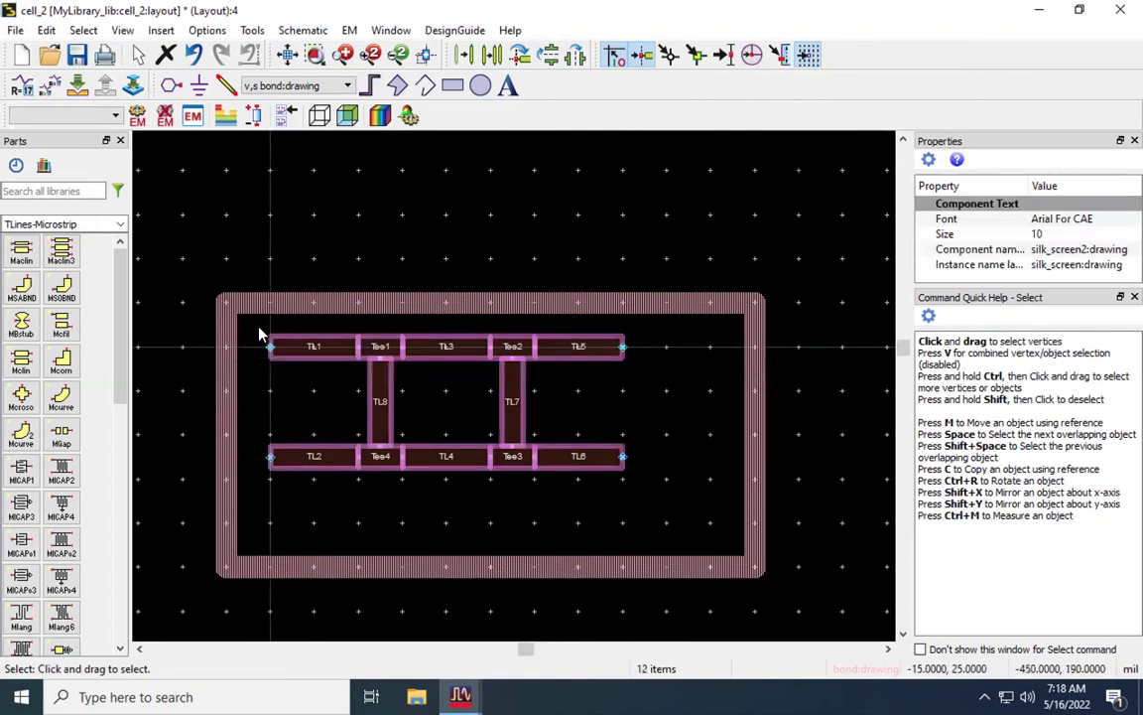
pyautogui.click(1030, 266)
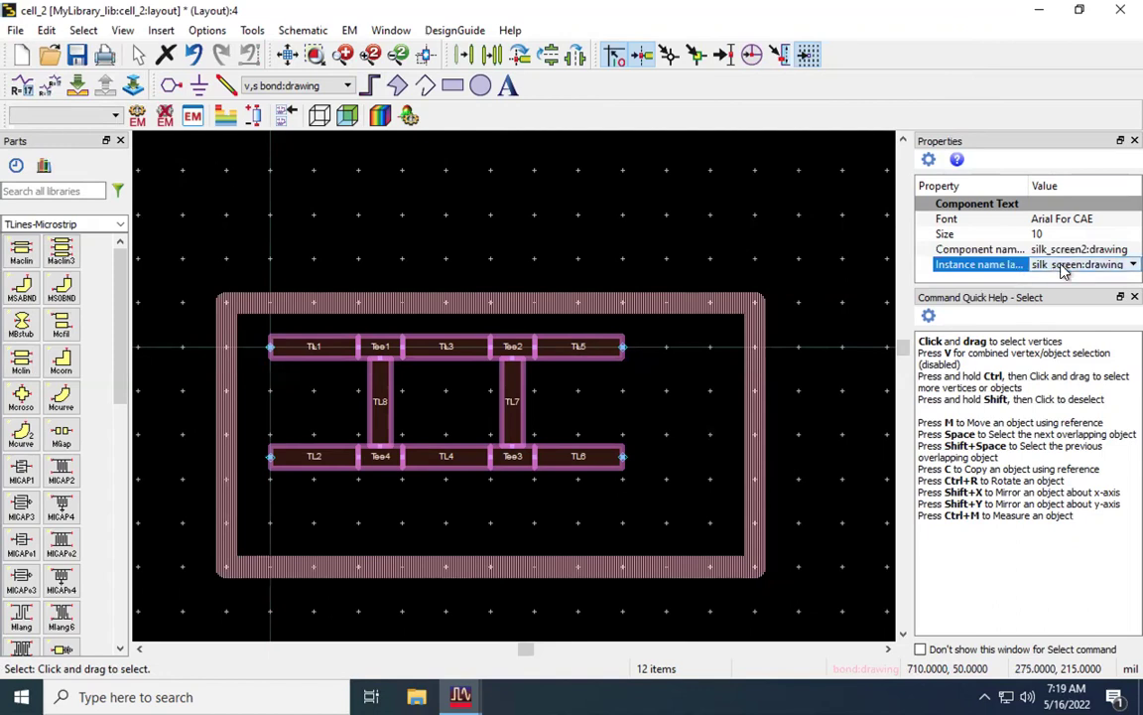
pyautogui.click(1064, 265)
pyautogui.scroll(2, 1091, 288)
pyautogui.click(1092, 292)
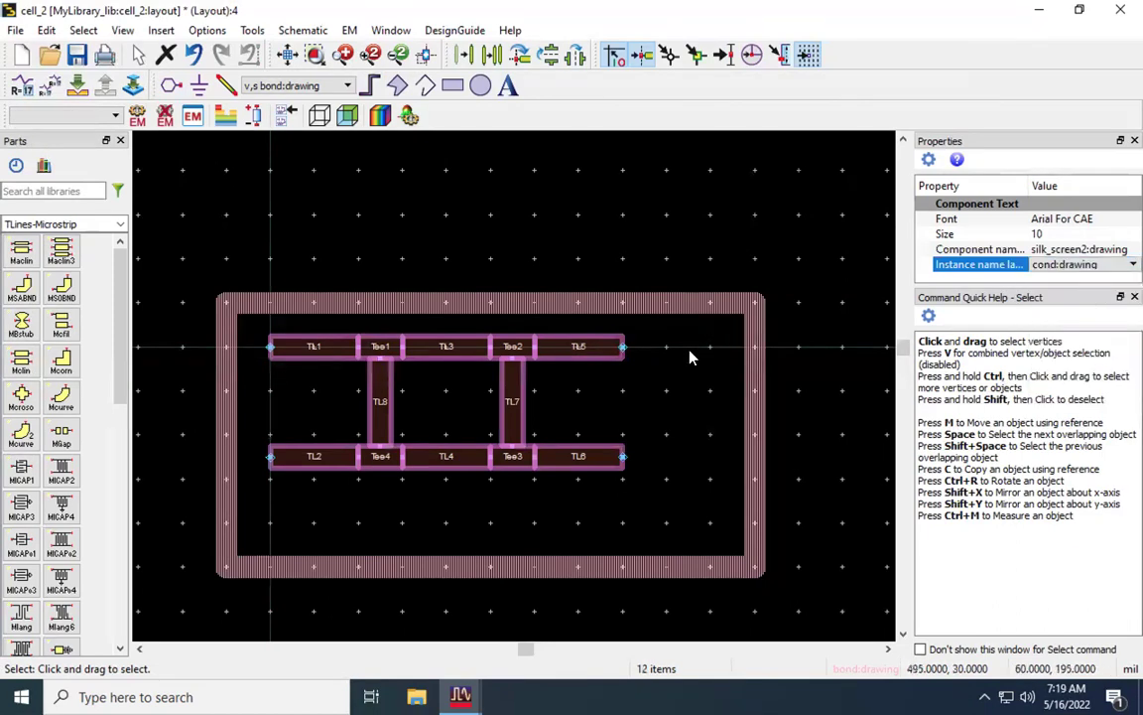
pyautogui.click(688, 395)
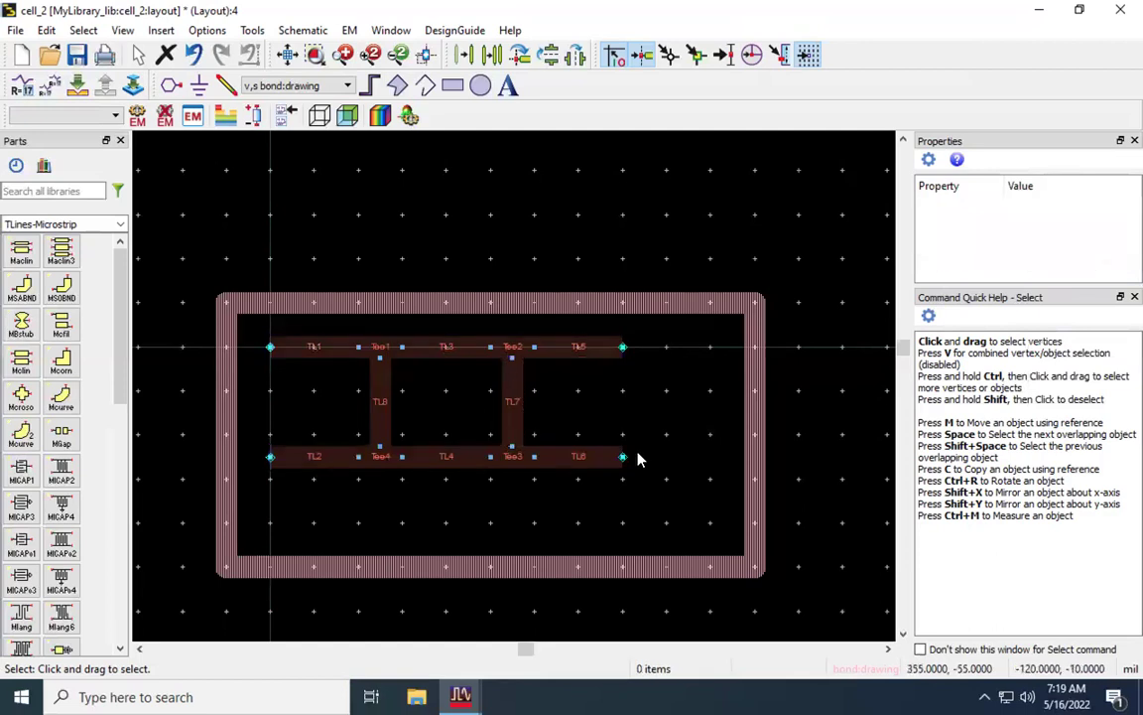
# Widen the Properties panel and set all components' Component name layer to cond2:drawing
pyautogui.click(588, 460)
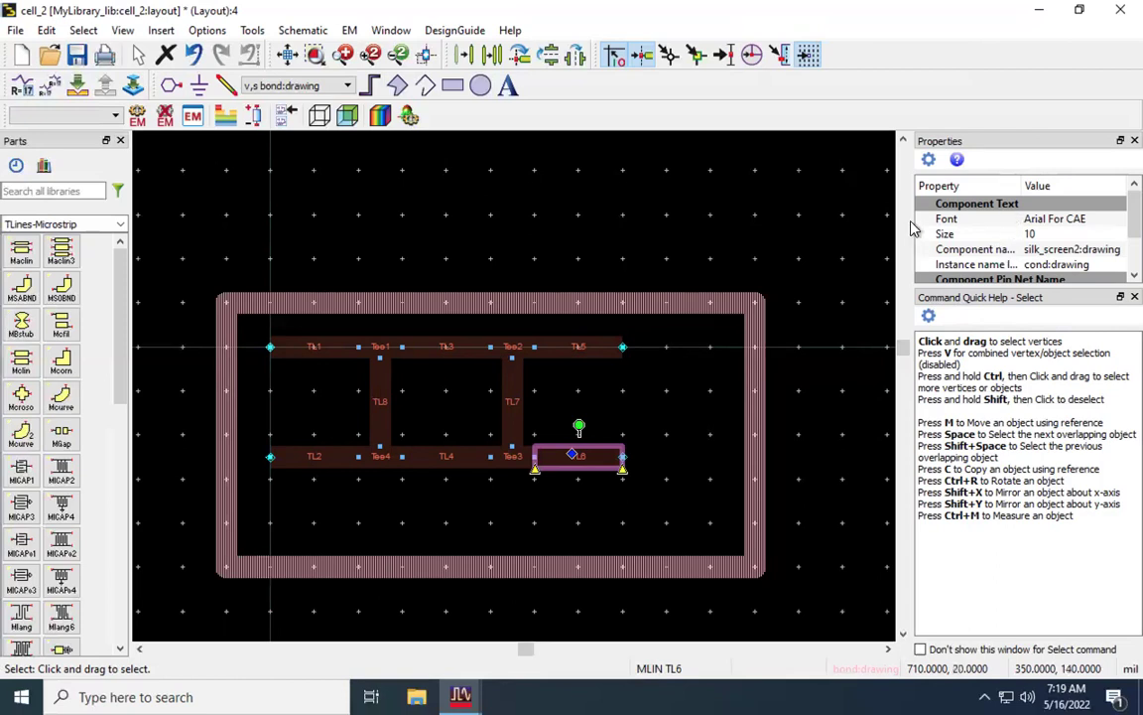
pyautogui.moveTo(911, 219); pyautogui.dragTo(806, 224)
pyautogui.moveTo(918, 185); pyautogui.dragTo(972, 184)
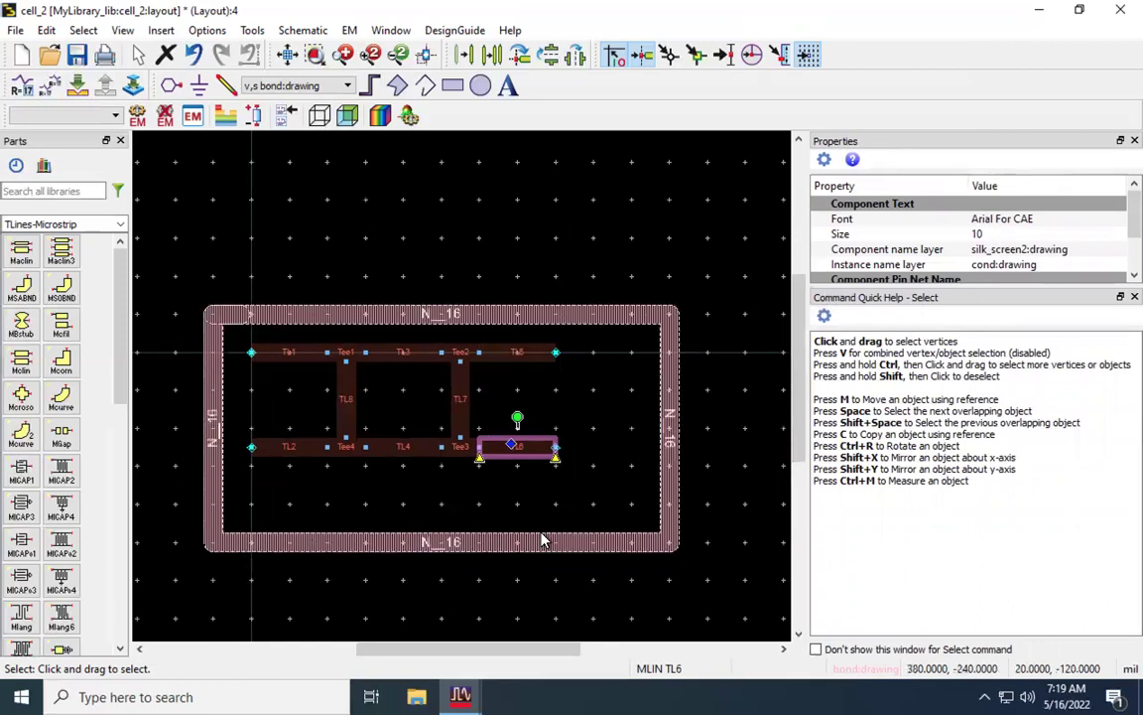
pyautogui.moveTo(583, 482); pyautogui.dragTo(247, 340)
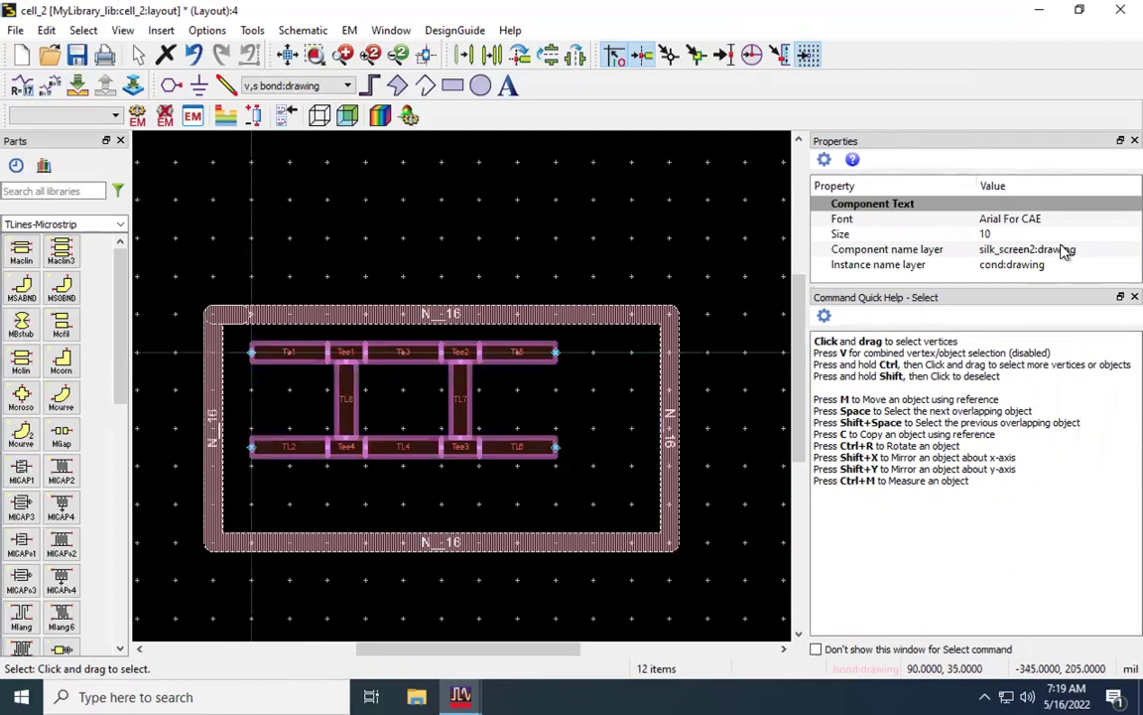
pyautogui.click(1064, 251)
pyautogui.click(1064, 251)
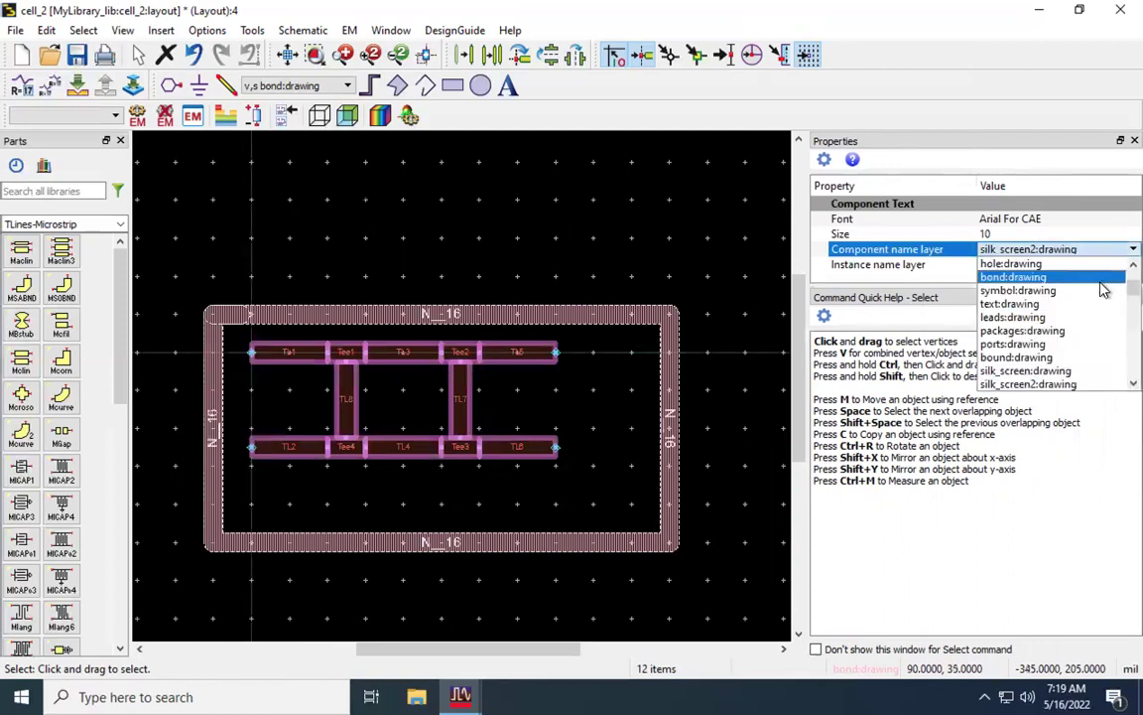
pyautogui.scroll(2, 1106, 278)
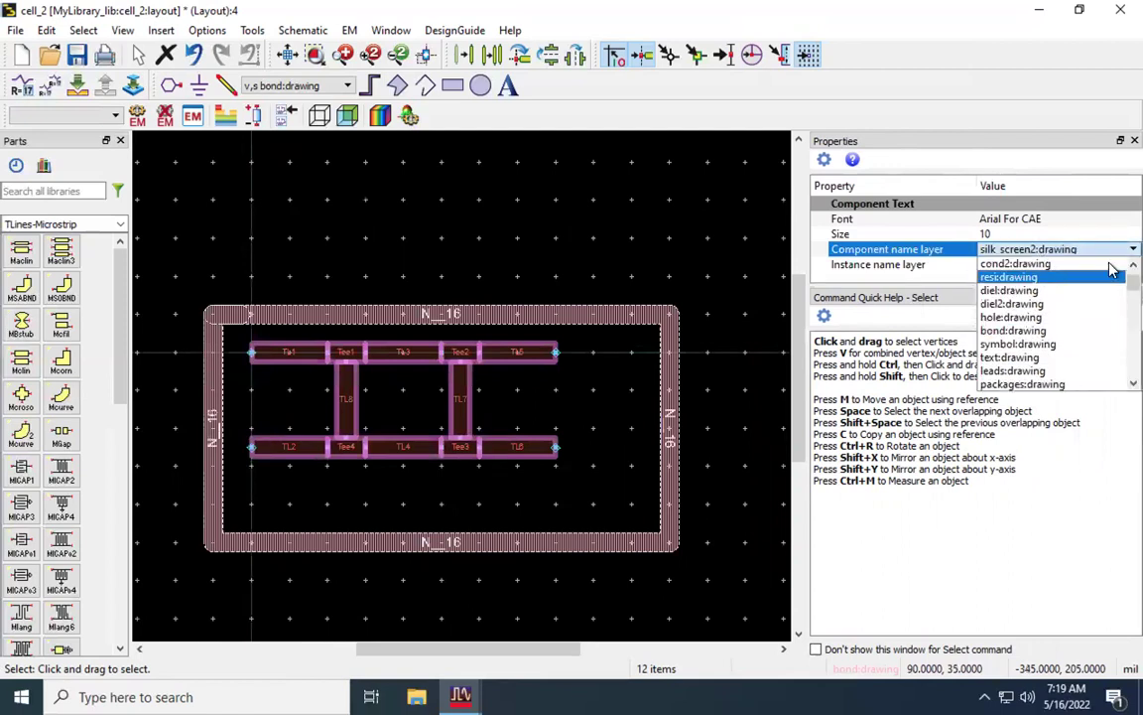
pyautogui.scroll(1, 1091, 278)
pyautogui.click(1054, 276)
pyautogui.click(606, 251)
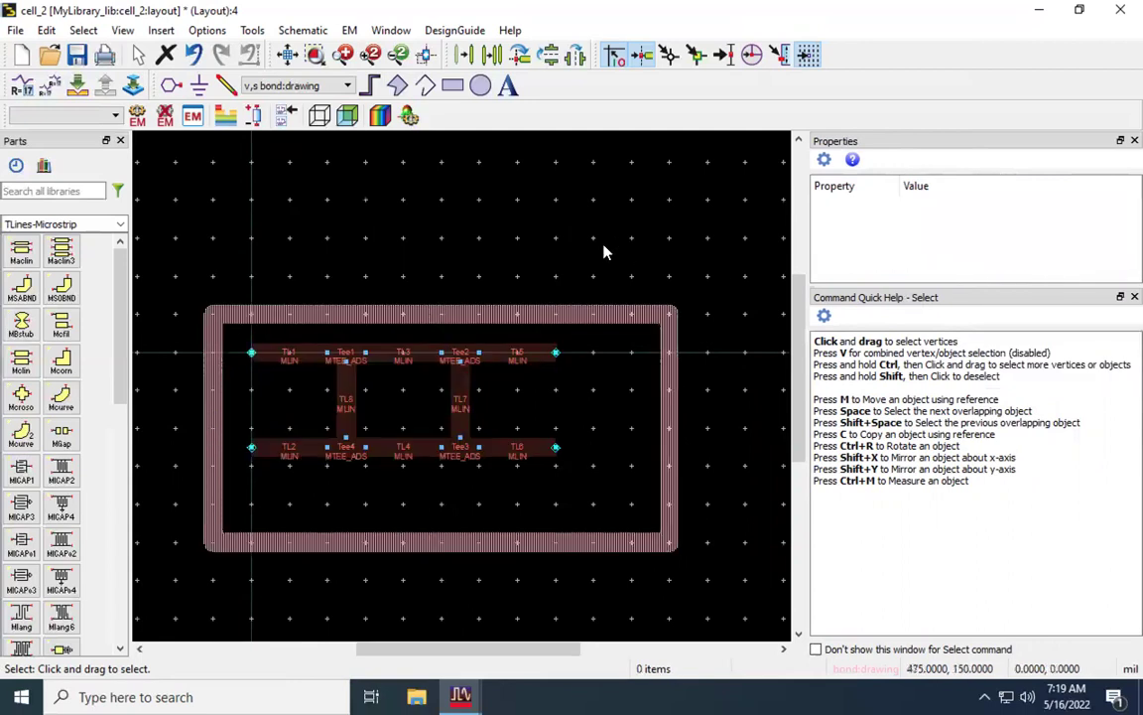
# Give the layout canvas more room, zoom the view, and bring up the desktop overview
pyautogui.click(527, 358)
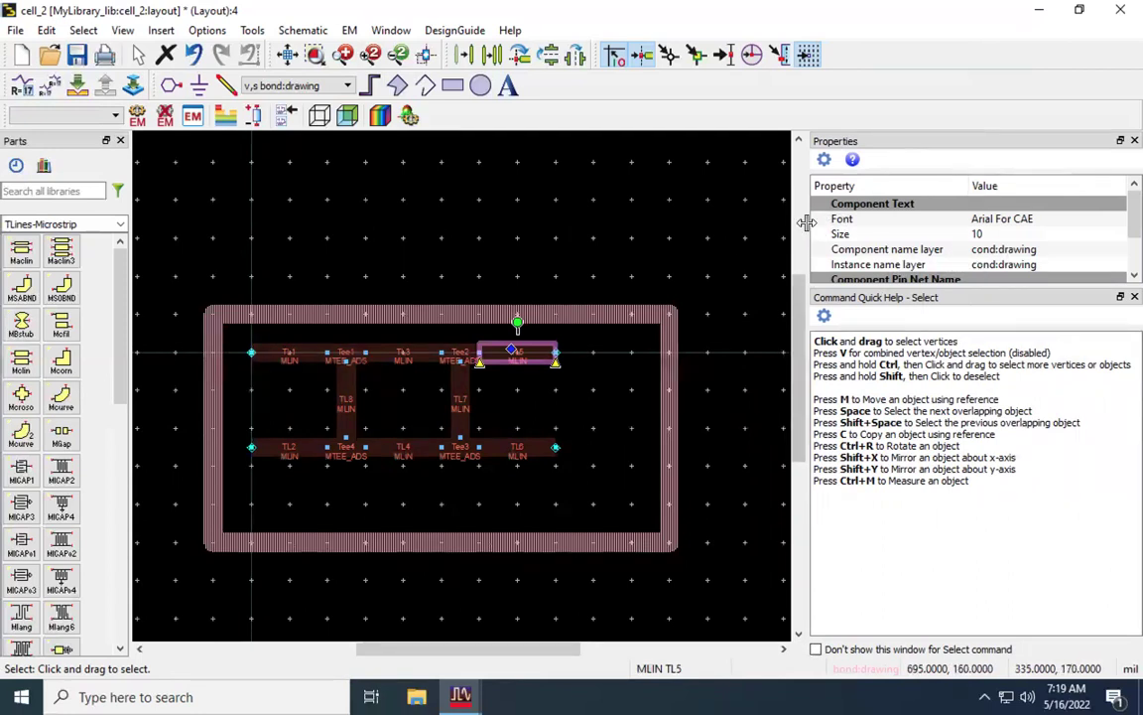
pyautogui.moveTo(806, 222); pyautogui.dragTo(928, 223)
pyautogui.click(654, 230)
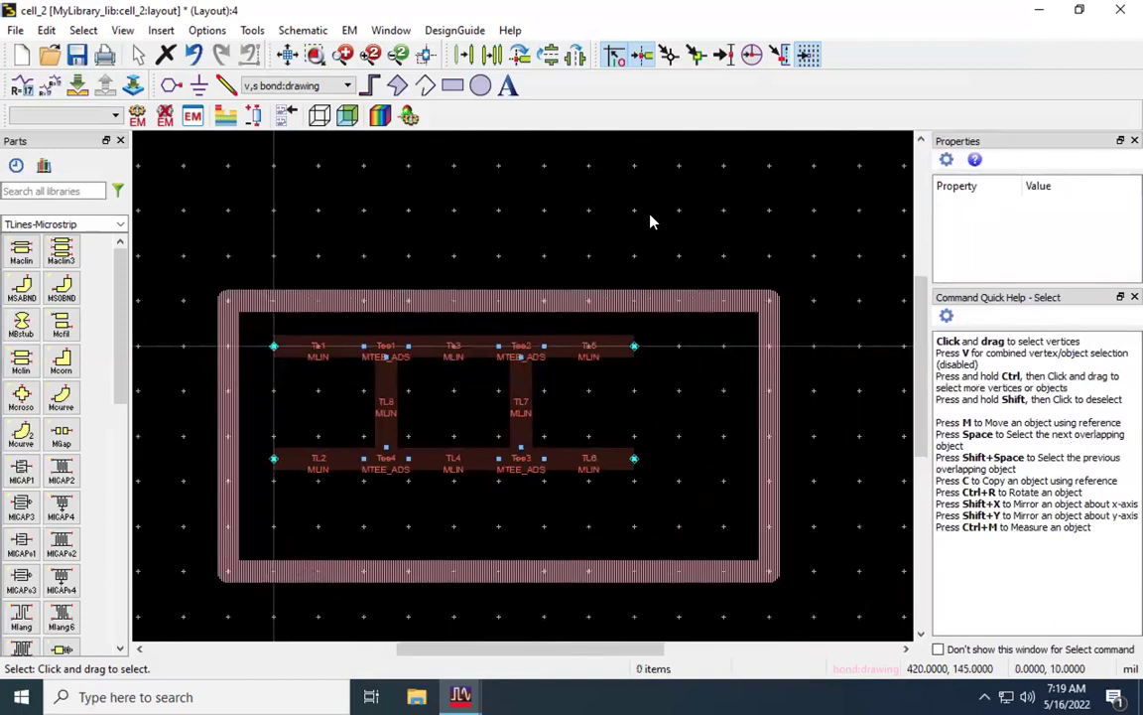
pyautogui.scroll(5, 650, 222)
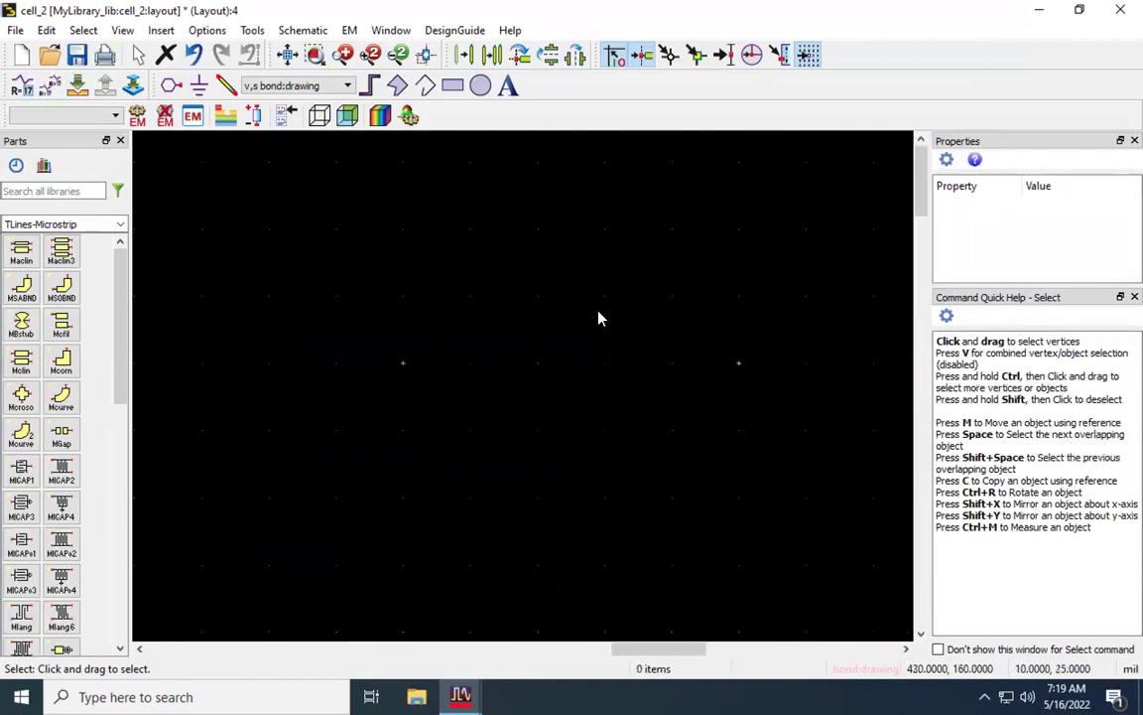
pyautogui.scroll(-5, 598, 320)
pyautogui.scroll(2, 487, 466)
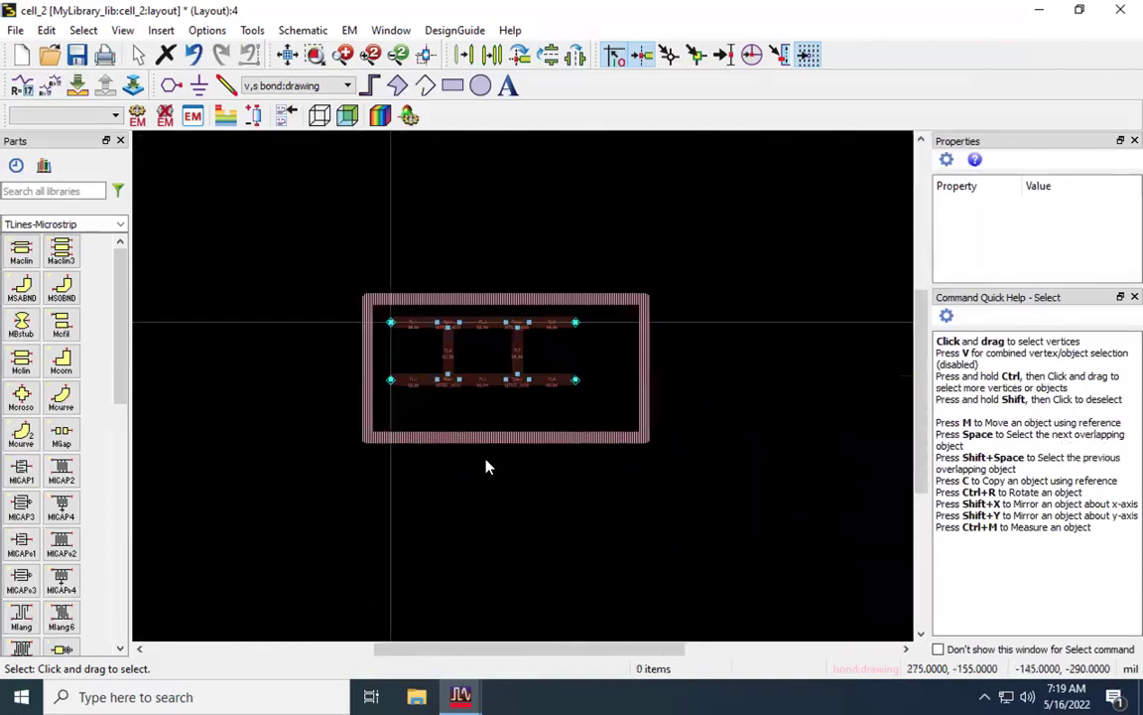
pyautogui.scroll(3, 486, 467)
pyautogui.scroll(-3, 486, 467)
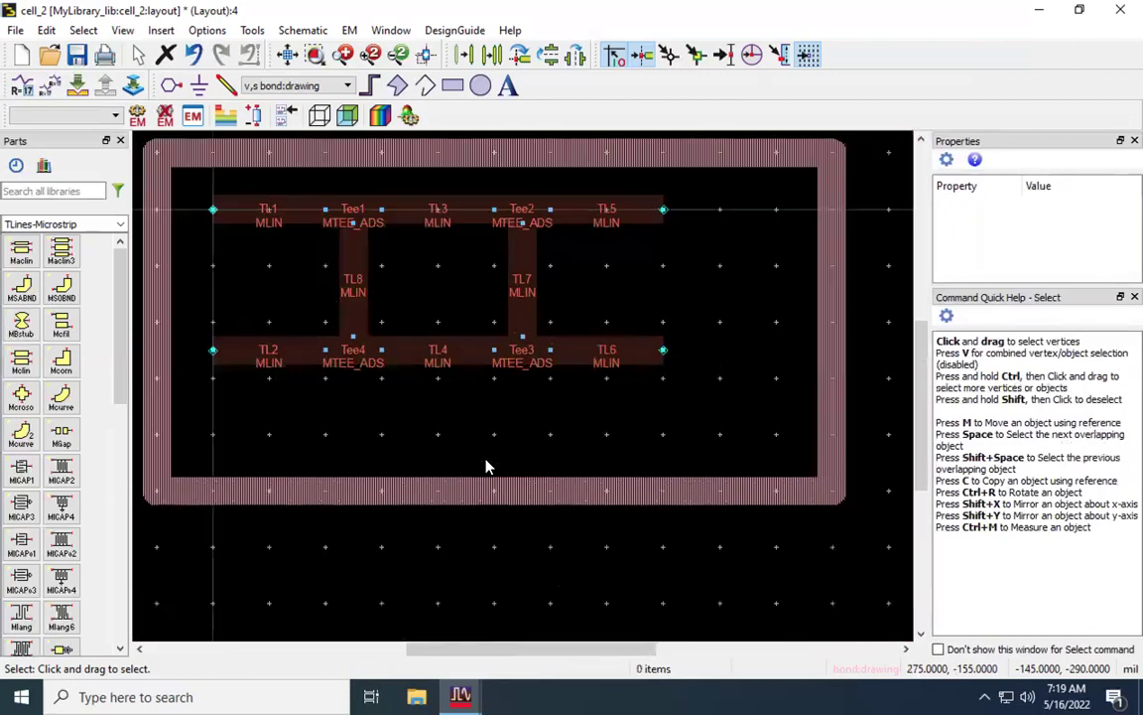
pyautogui.hotkey('ctrl', 'Up')
# Review EasyPCB's 2-layer naming guide in Safari, highlighting the Top Copper row, then leave the browser
pyautogui.click(486, 463)
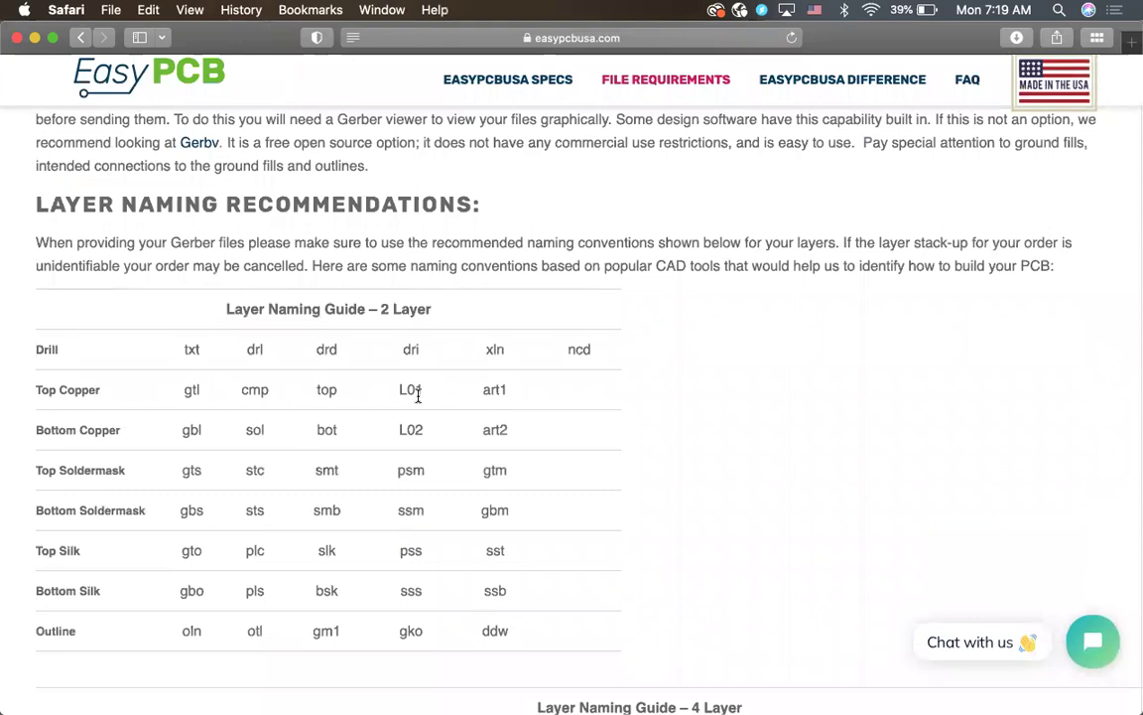
pyautogui.scroll(1, 139, 375)
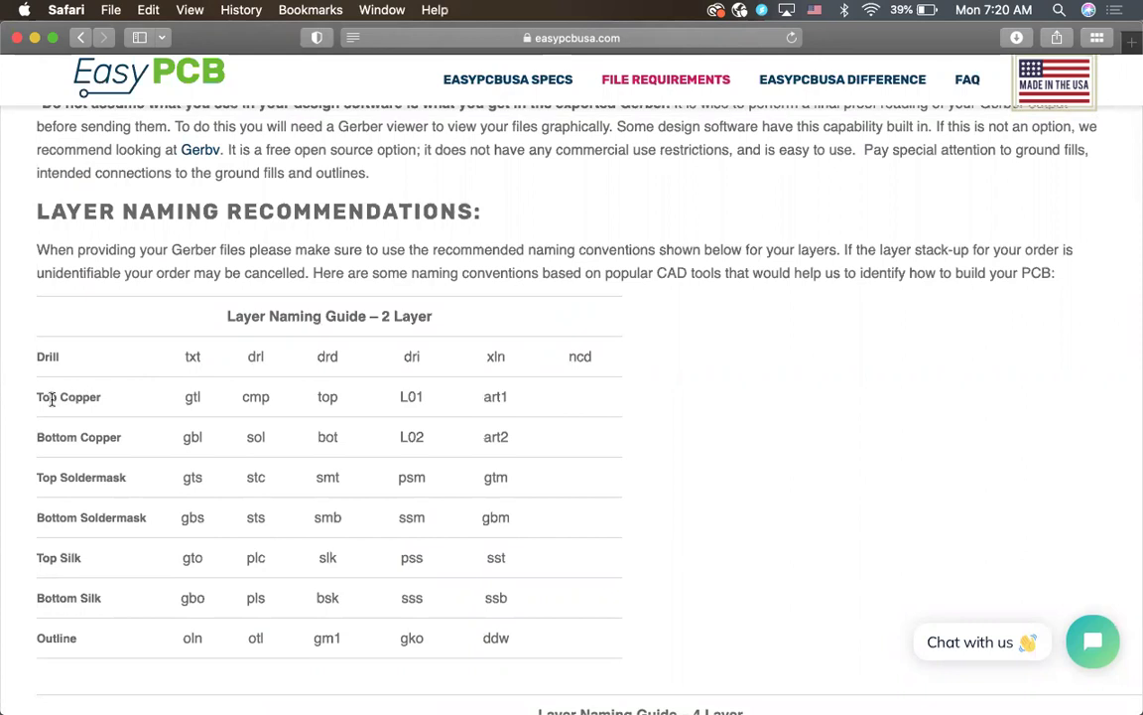
pyautogui.moveTo(37, 396); pyautogui.dragTo(102, 398)
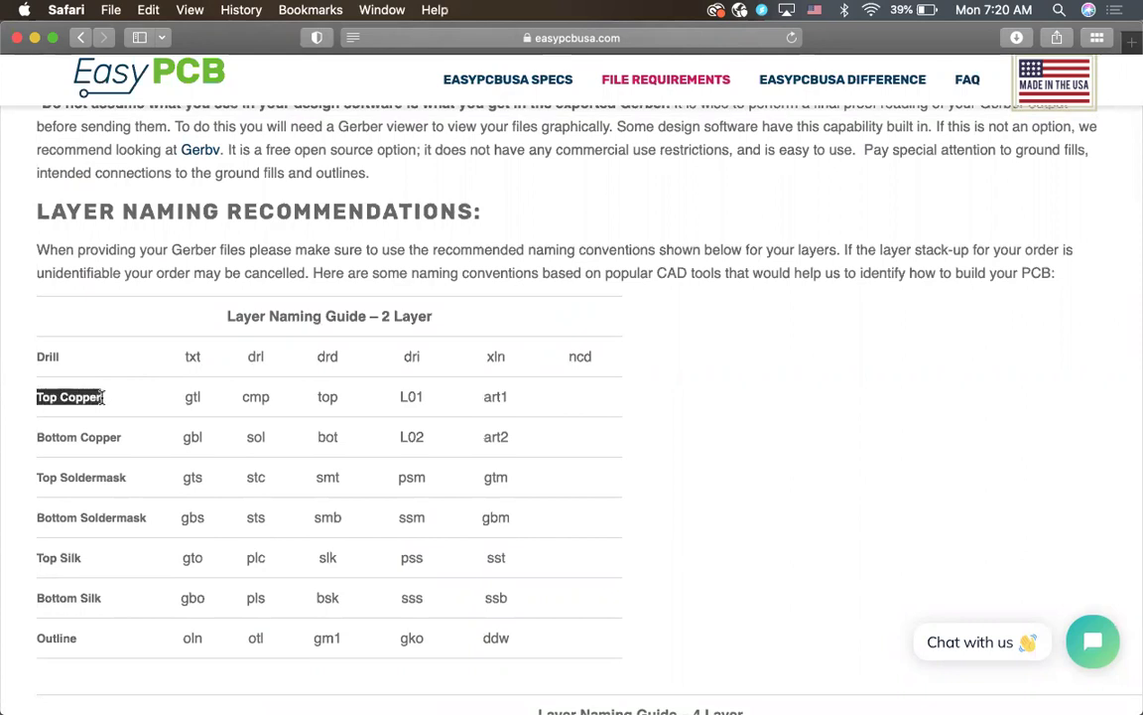
pyautogui.click(107, 398)
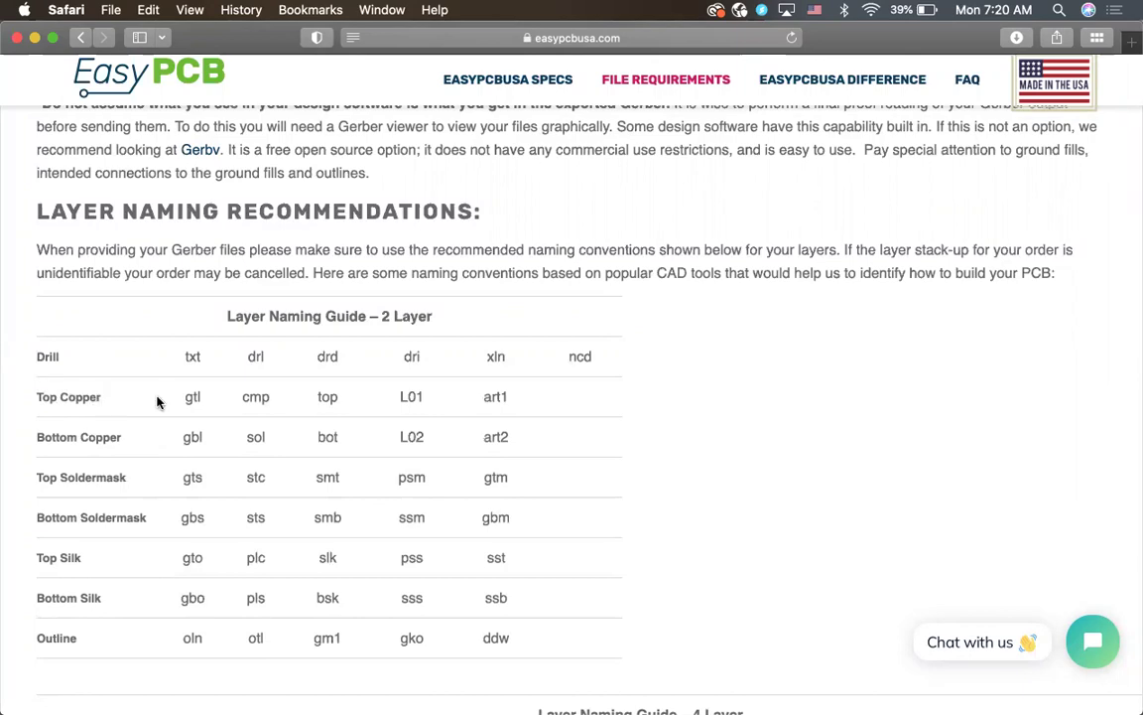
pyautogui.hotkey('ctrl', 'Up')
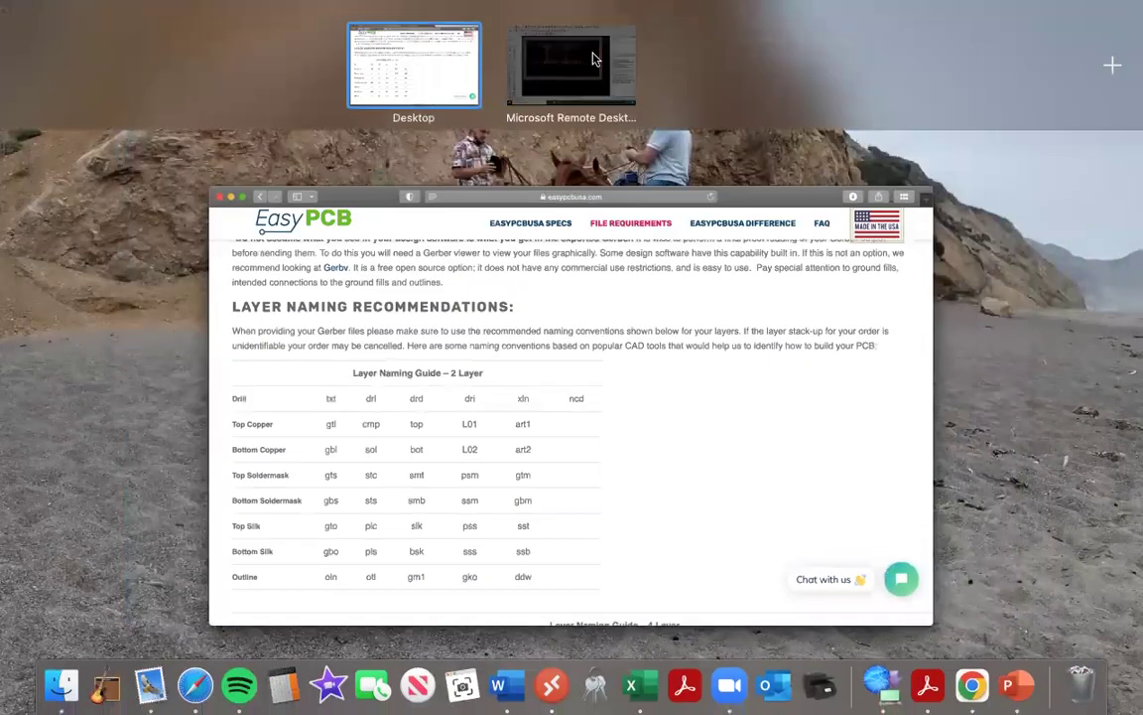
# Back in the ADS layout, inspect the N_16 ring's properties: bond:drawing layer, width 25
pyautogui.click(592, 59)
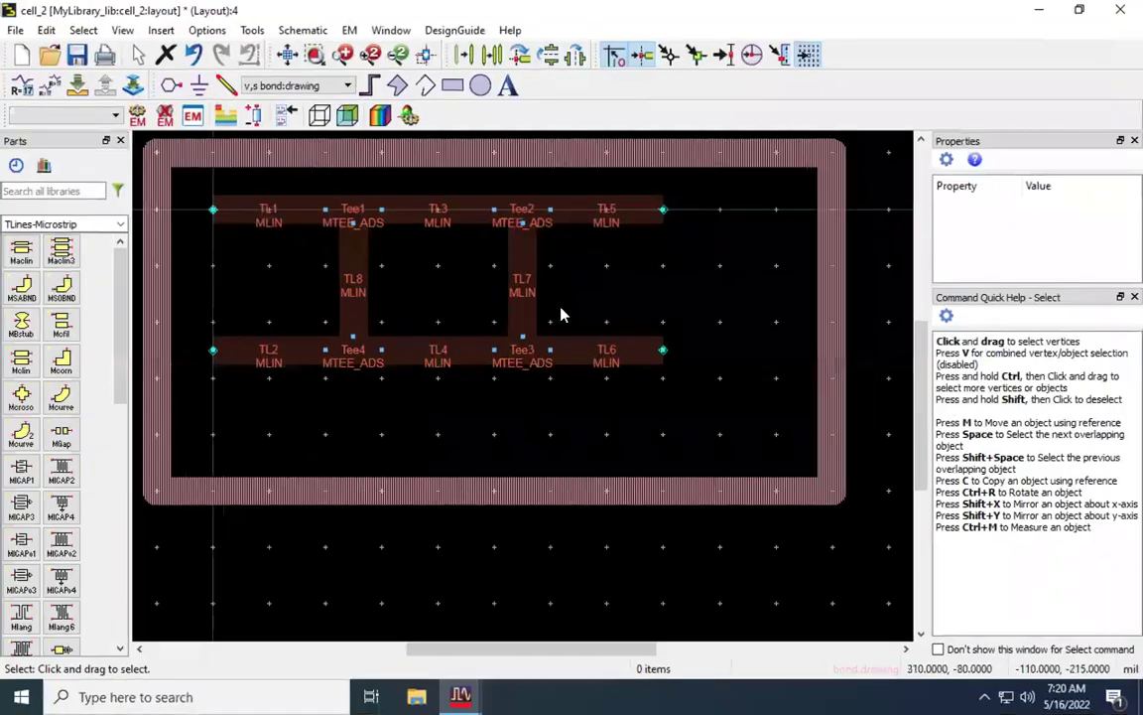
pyautogui.click(820, 497)
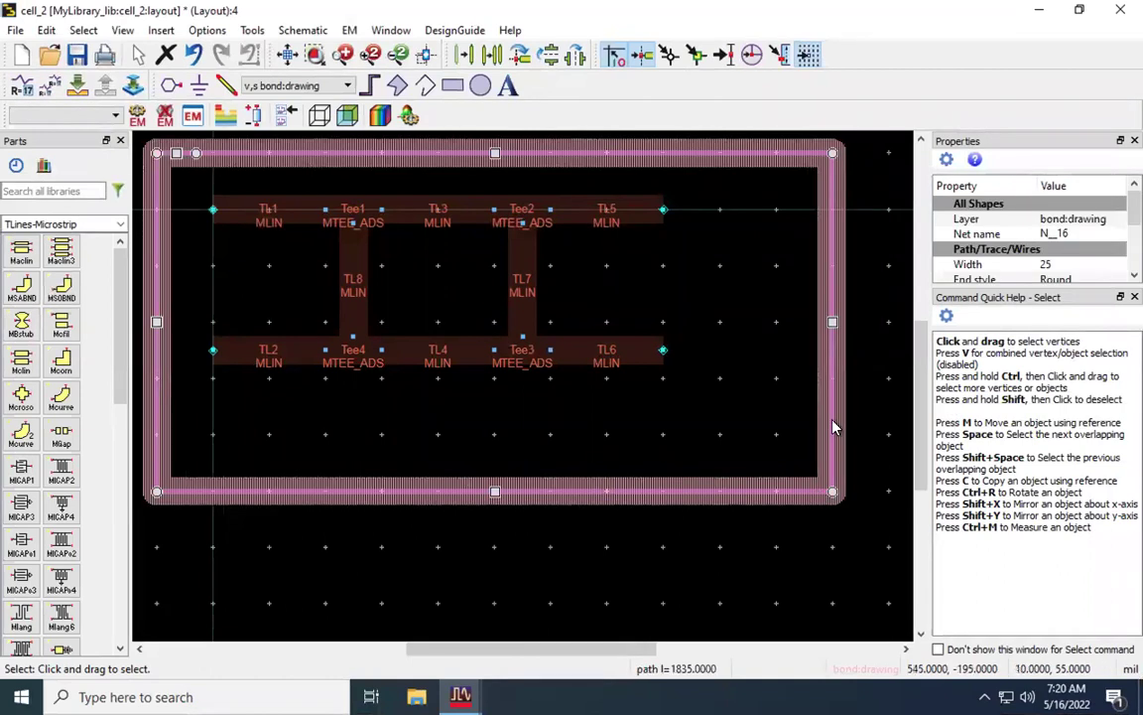
pyautogui.scroll(-3, 1111, 278)
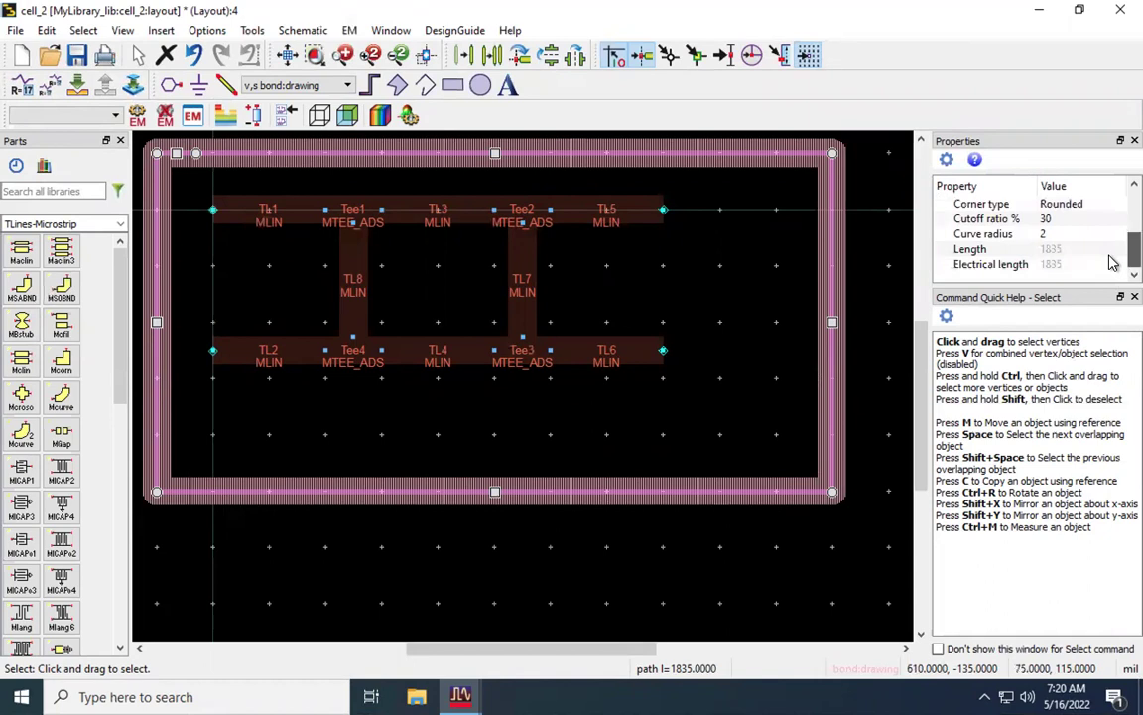
pyautogui.scroll(2, 1111, 253)
pyautogui.scroll(1, 1112, 220)
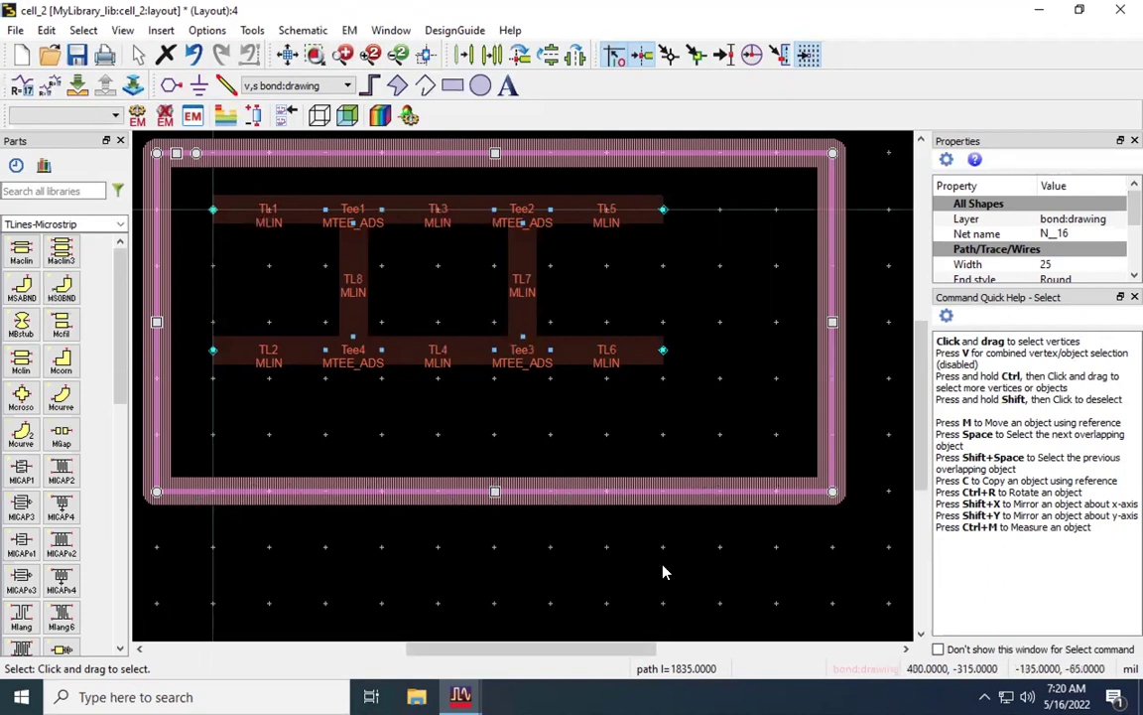
pyautogui.scroll(-1, 664, 571)
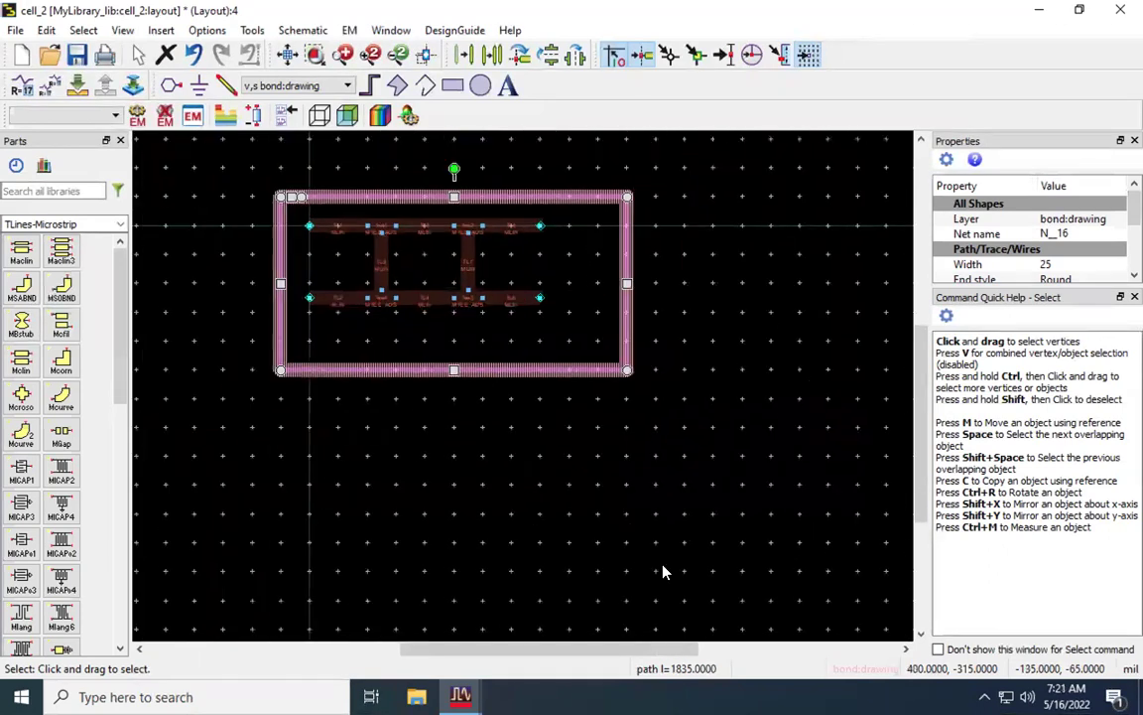
# Draw a 600 × 300 rectangle below the ringed circuit
pyautogui.click(453, 86)
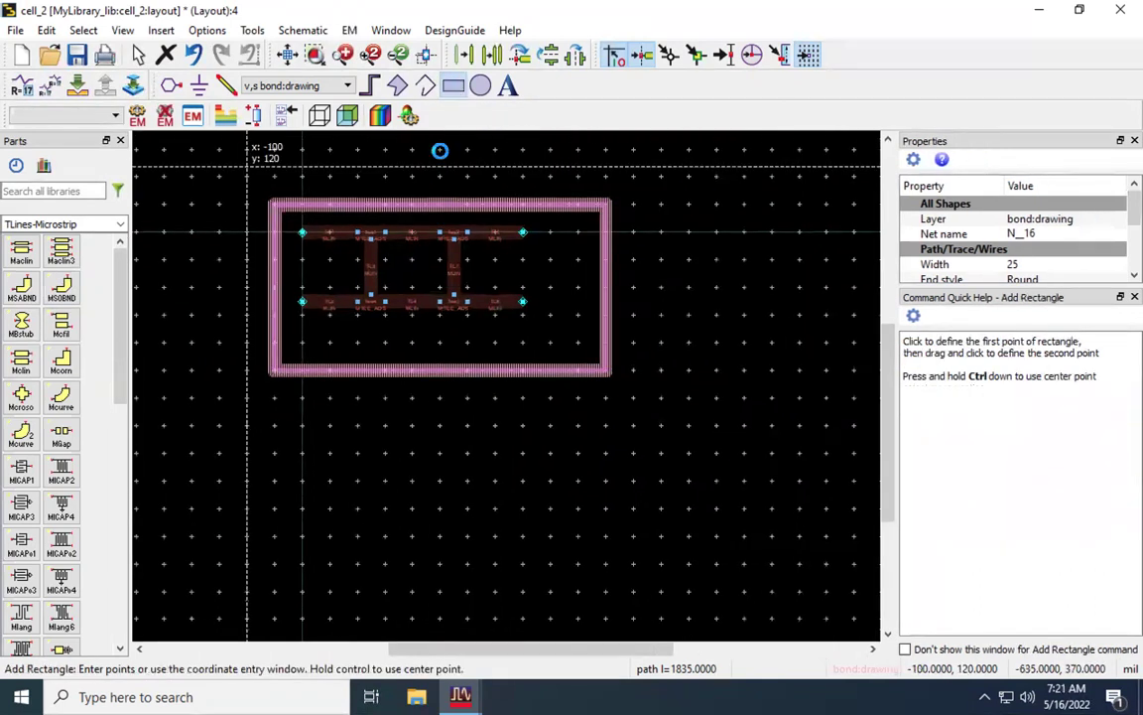
pyautogui.click(274, 453)
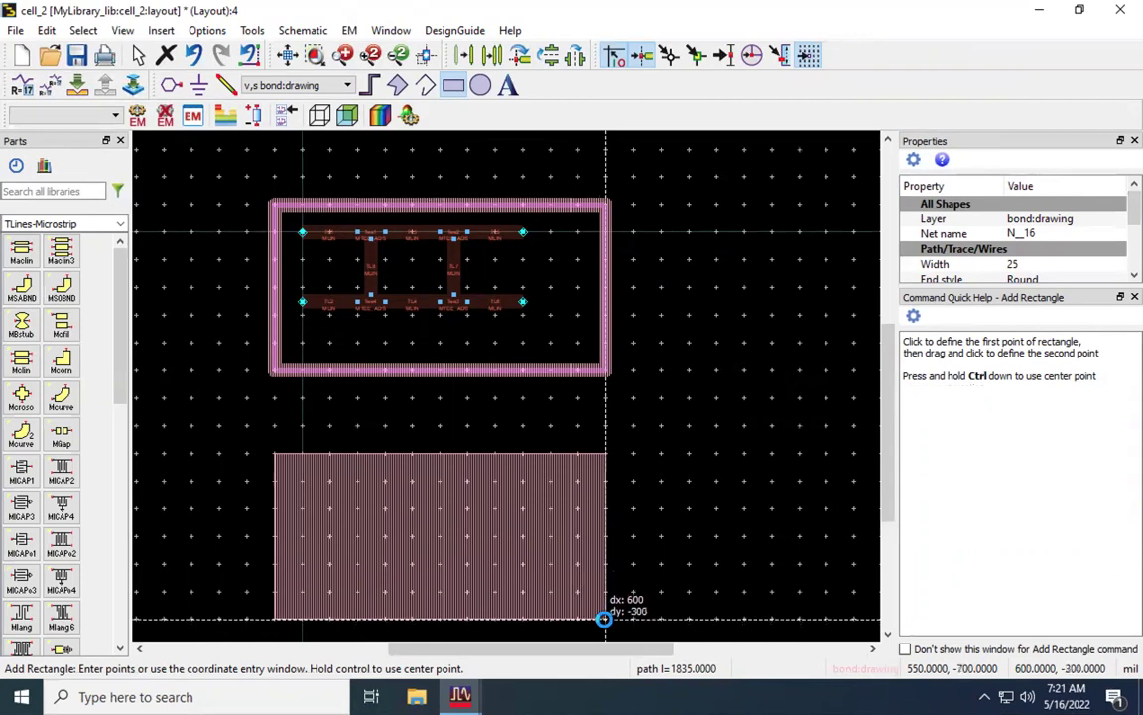
pyautogui.click(605, 618)
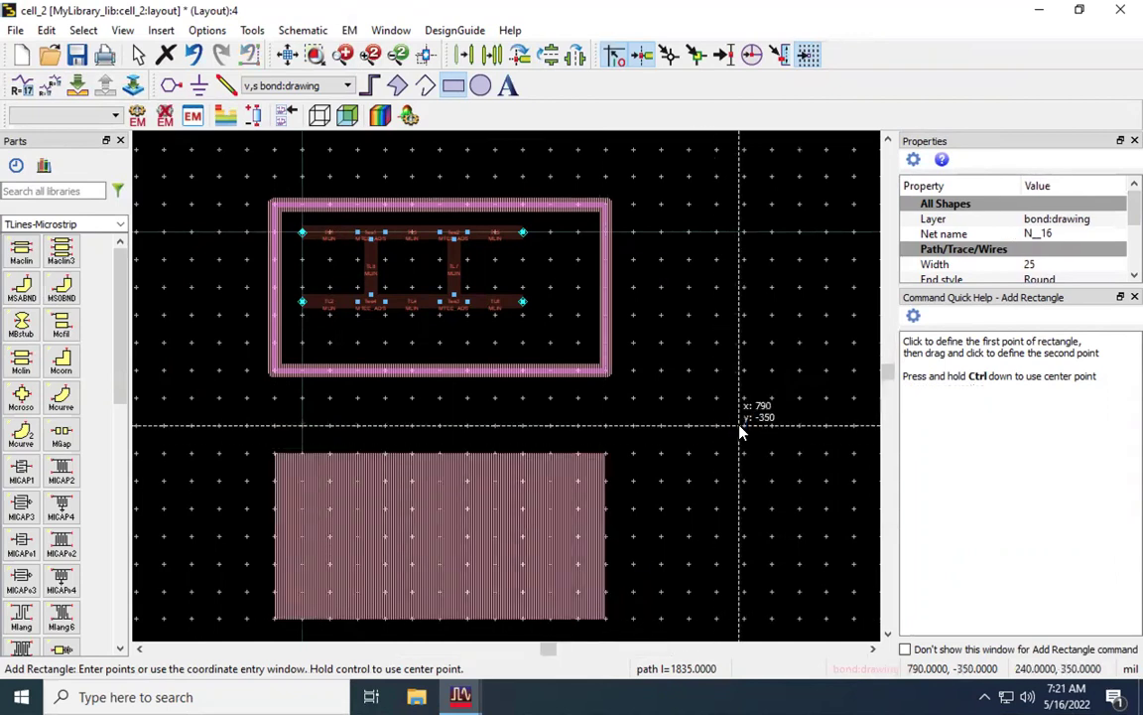
pyautogui.press('Escape')
# Put the new rectangle on the cond2:drawing layer
pyautogui.click(457, 512)
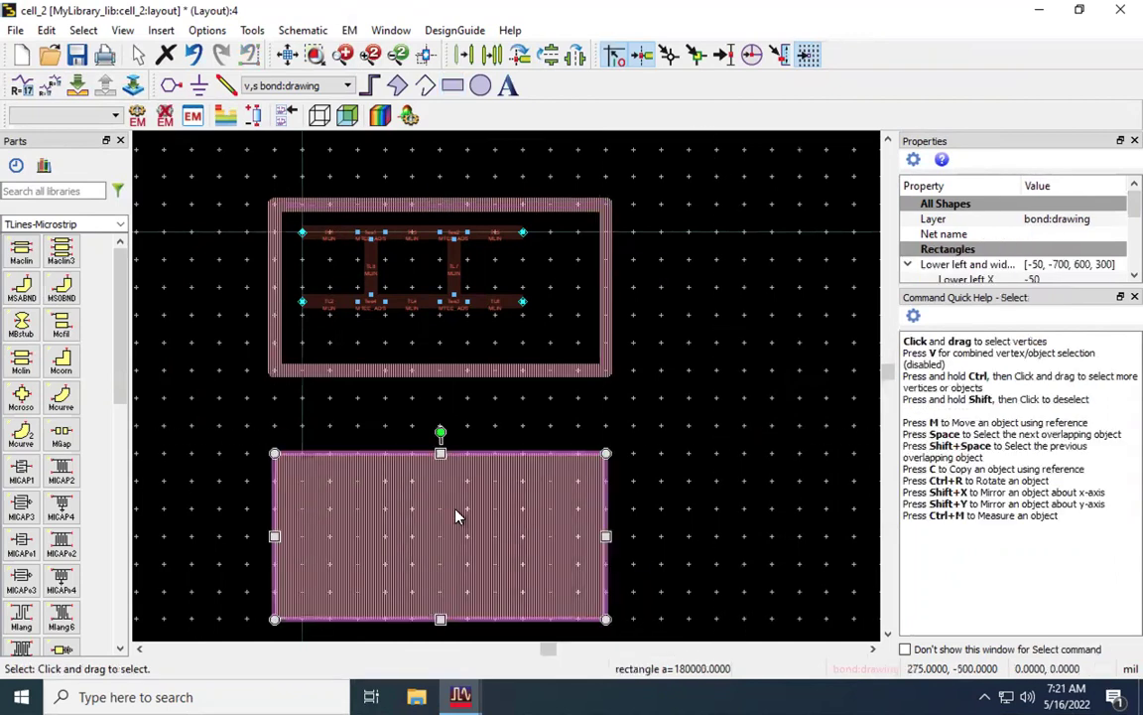
pyautogui.click(1057, 222)
pyautogui.click(1057, 220)
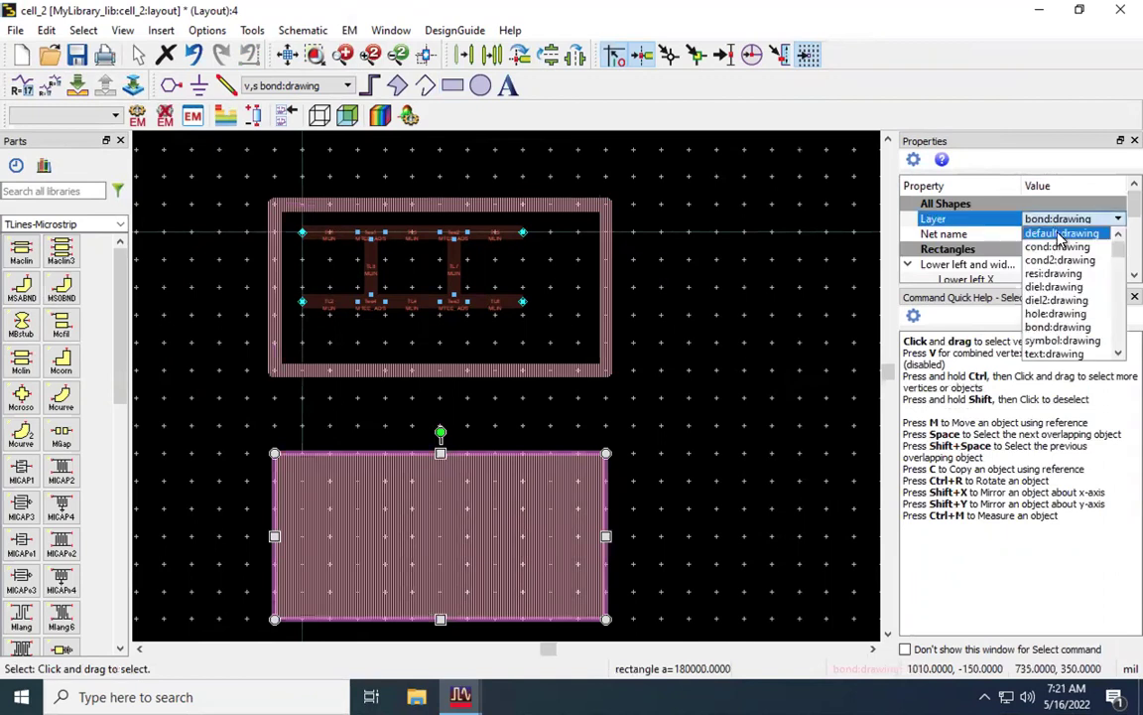
pyautogui.click(1060, 260)
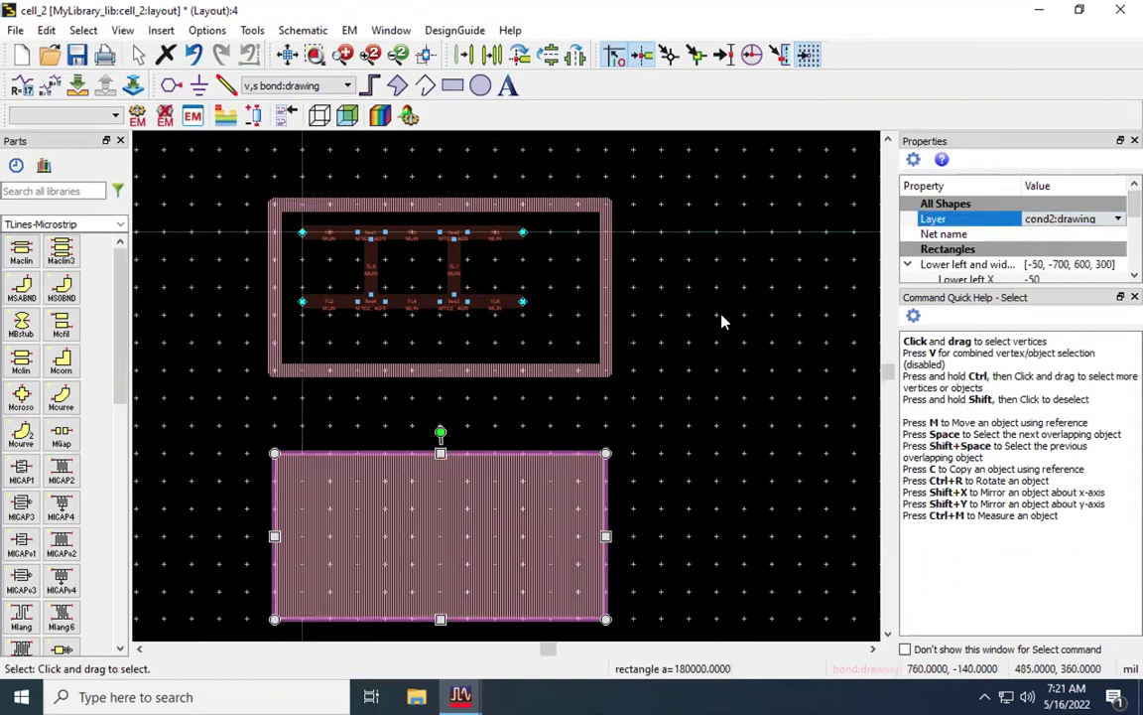
pyautogui.click(719, 348)
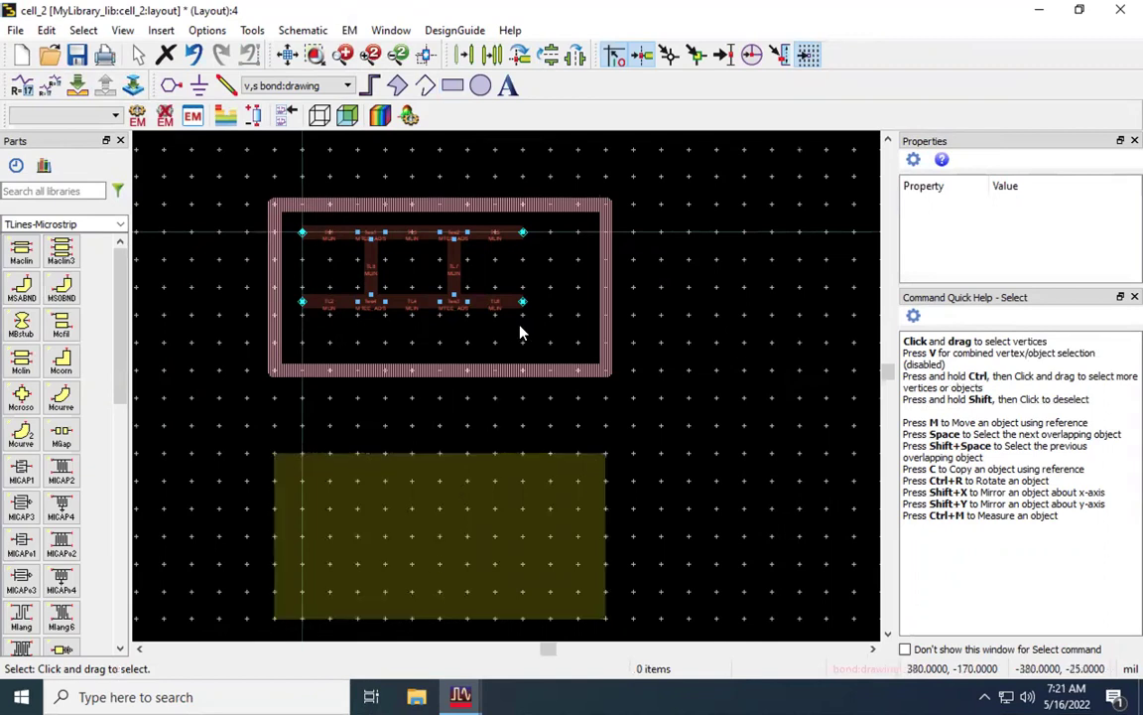
# Drag the cond2 rectangle up inside the ring to lower-left (-50, -245)
pyautogui.moveTo(460, 539); pyautogui.dragTo(449, 300)
pyautogui.click(716, 317)
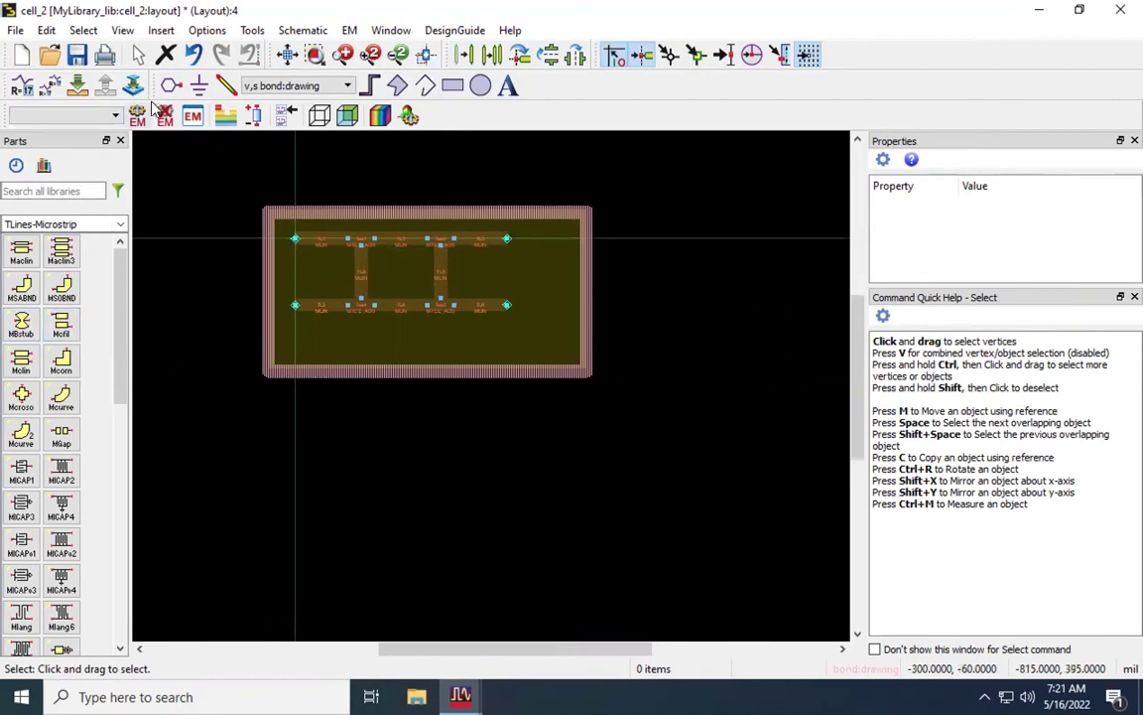
# Draw a second 600 × 300 rectangle below the ring, lower-left at (-50, -600)
pyautogui.click(453, 86)
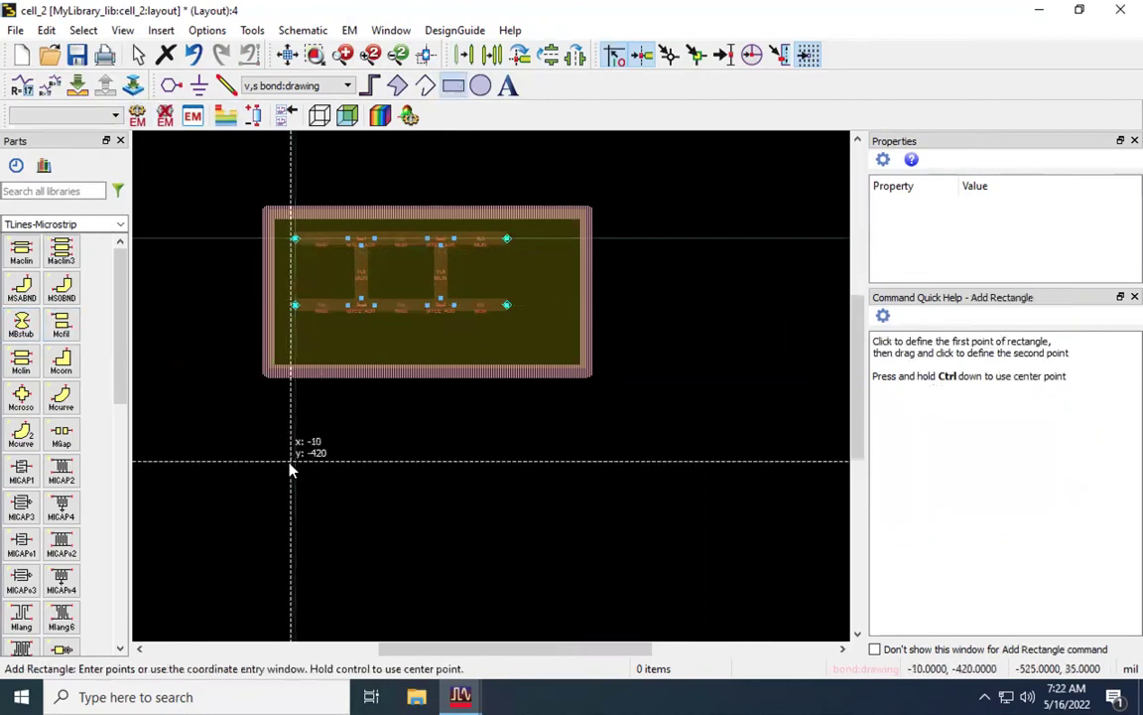
pyautogui.scroll(3, 288, 467)
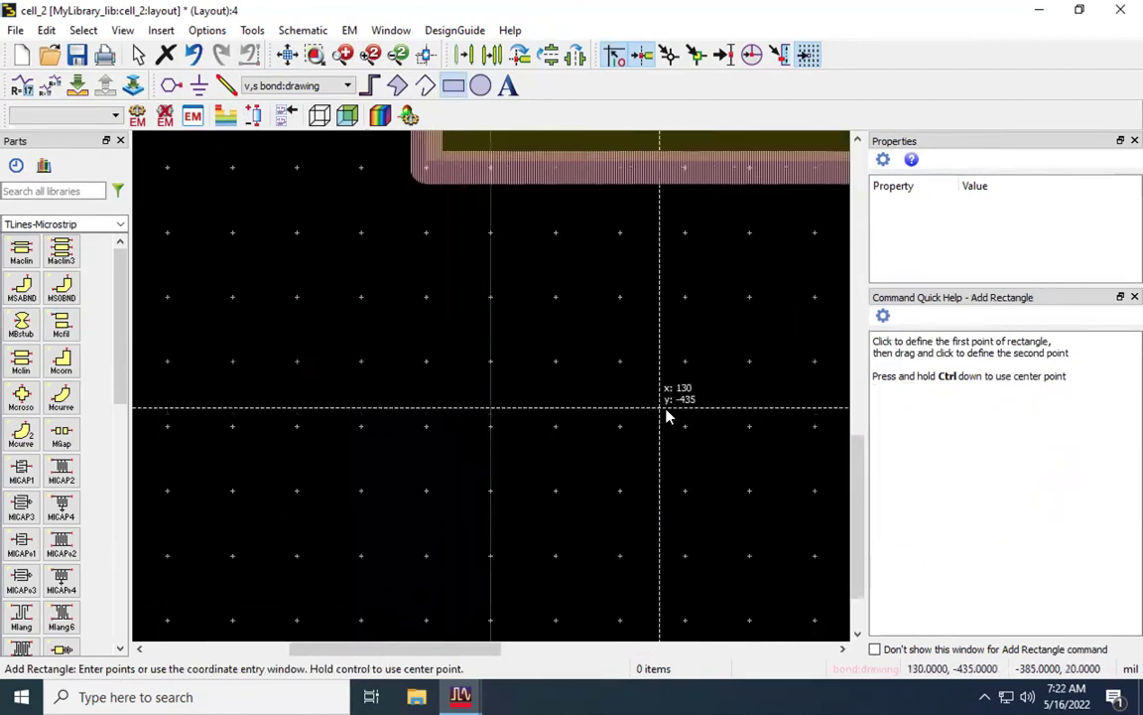
pyautogui.scroll(-3, 666, 413)
pyautogui.scroll(2, 666, 412)
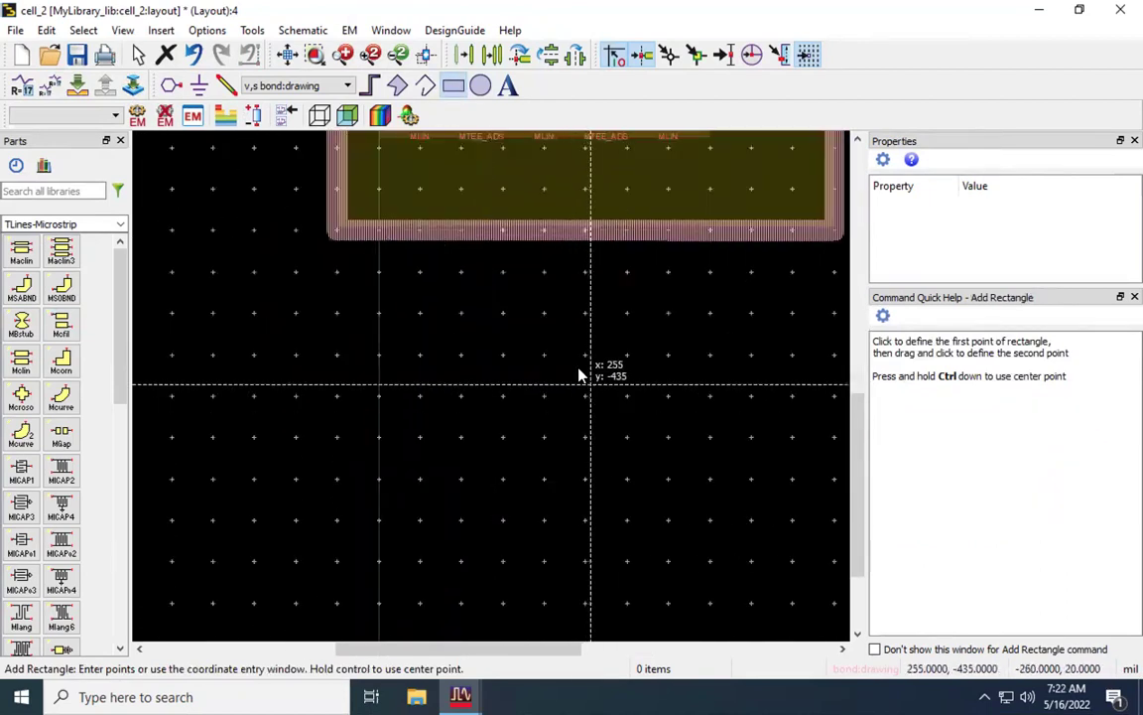
pyautogui.click(334, 277)
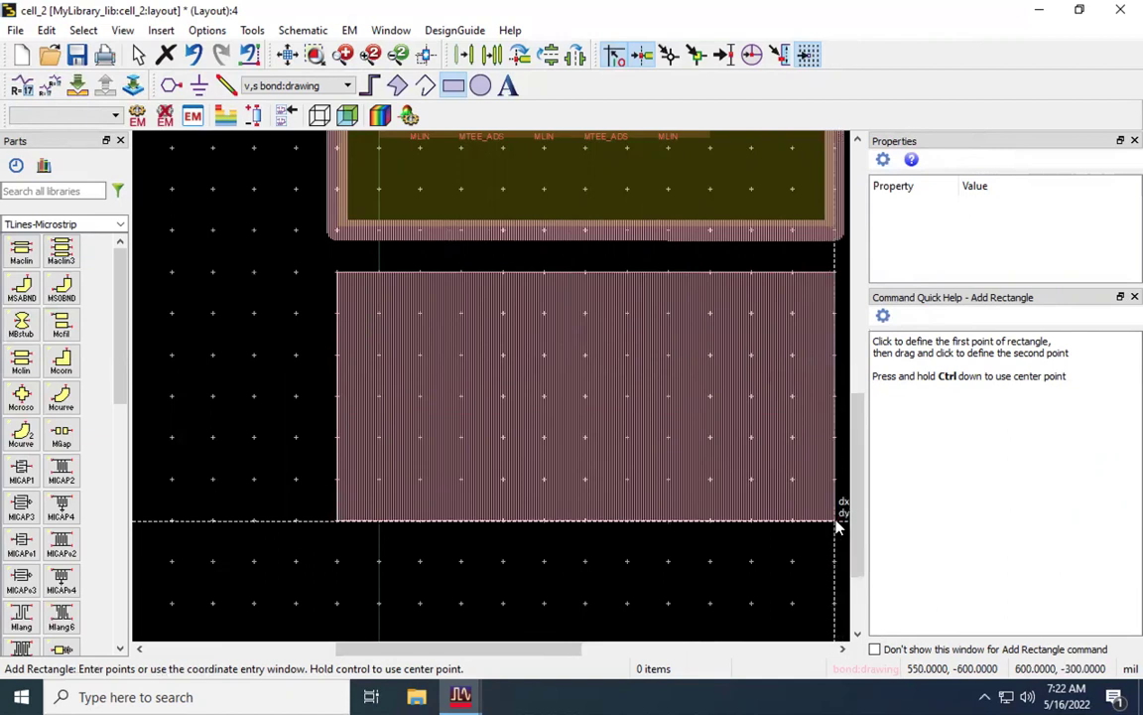
pyautogui.click(836, 526)
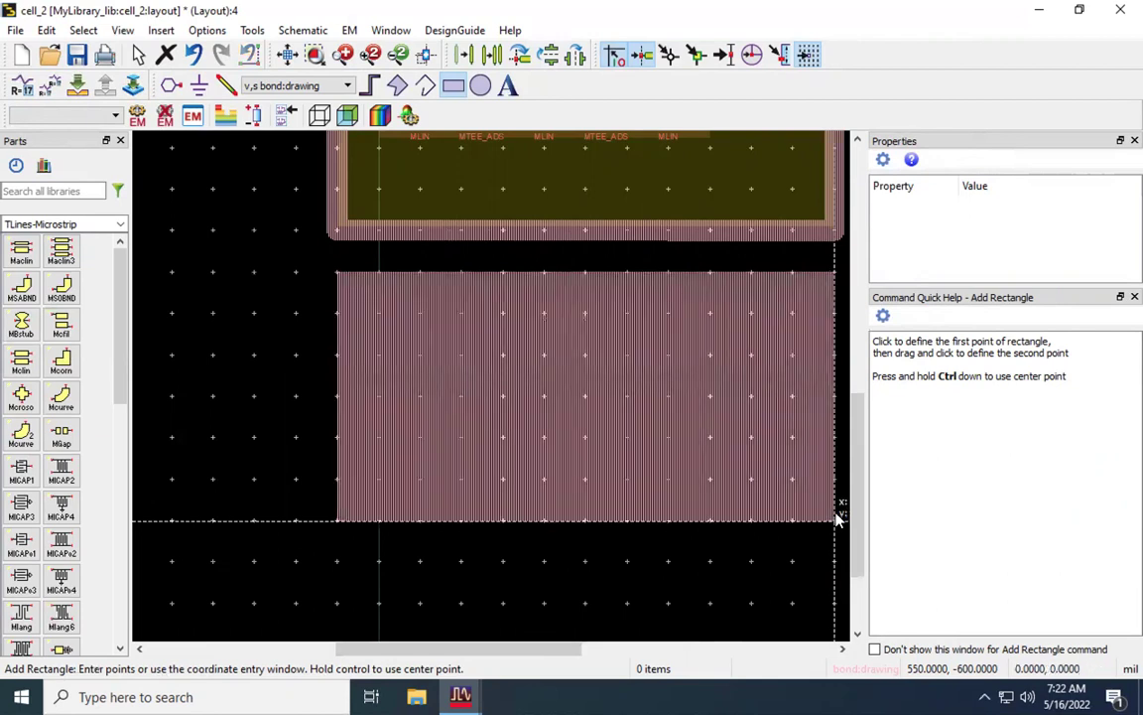
pyautogui.press('Escape')
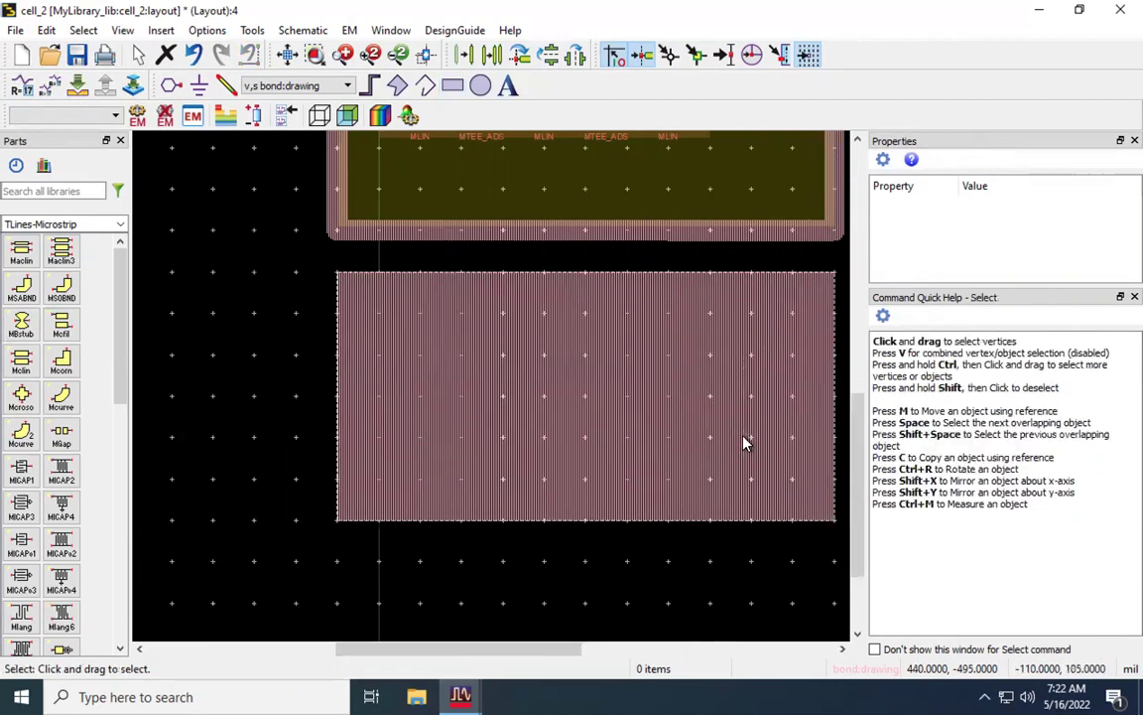
# Duplicate the new lower rectangle, pasting one copy below the original
pyautogui.press('f')
pyautogui.click(494, 396)
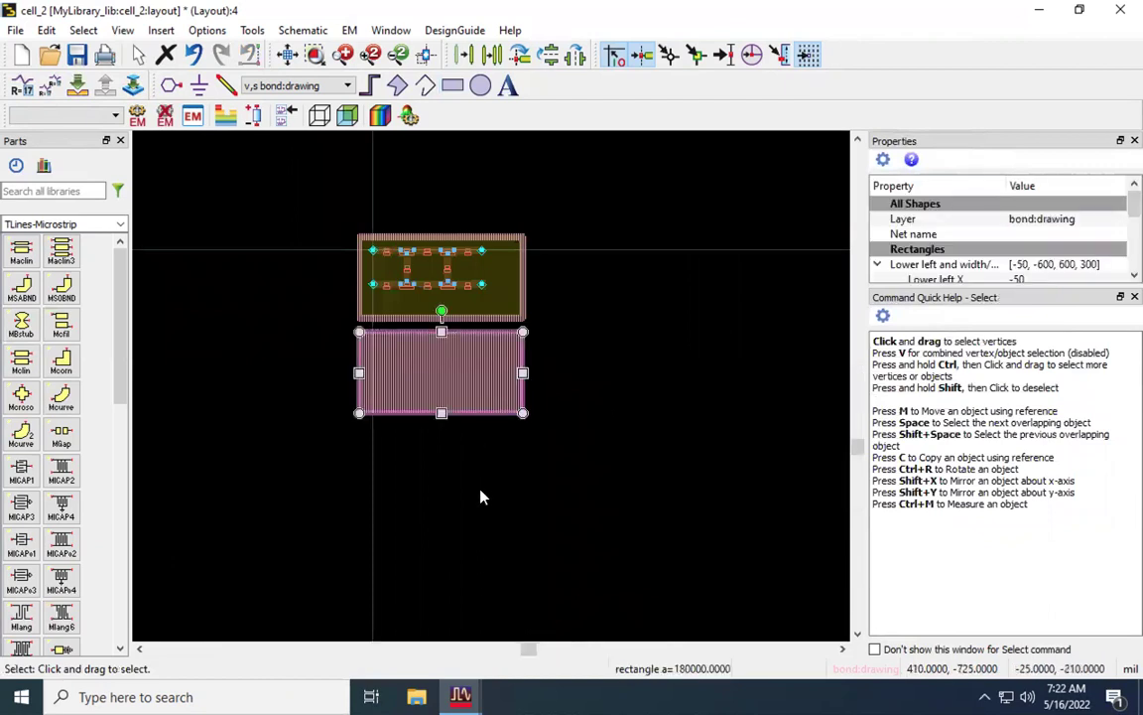
pyautogui.hotkey('ctrl', 'c')
pyautogui.hotkey('ctrl', 'v')
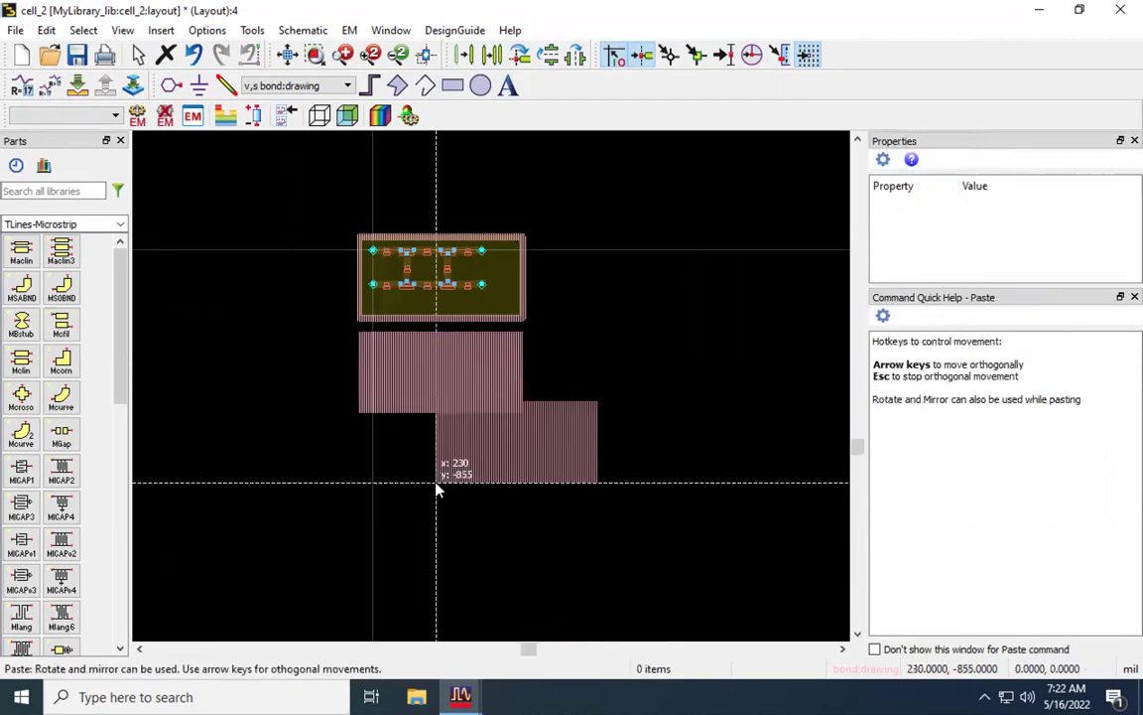
pyautogui.click(365, 519)
pyautogui.press('Escape')
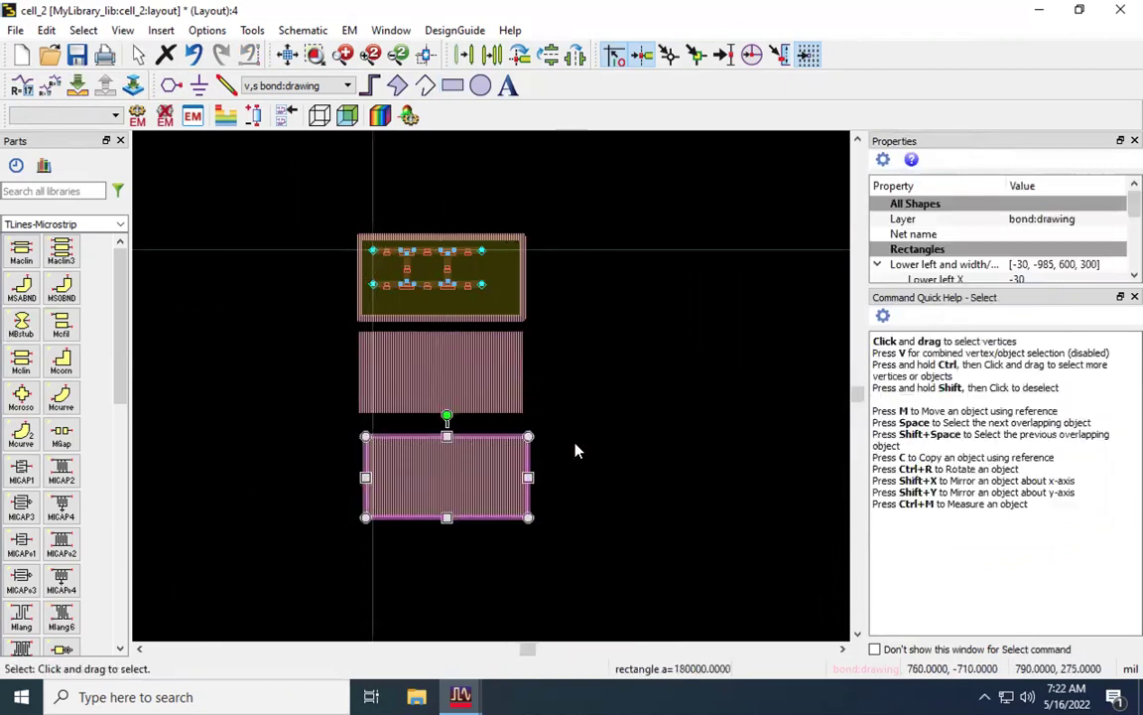
# Put the middle rectangle on the diel:drawing layer and drag it up over the board
pyautogui.click(473, 378)
pyautogui.click(1045, 220)
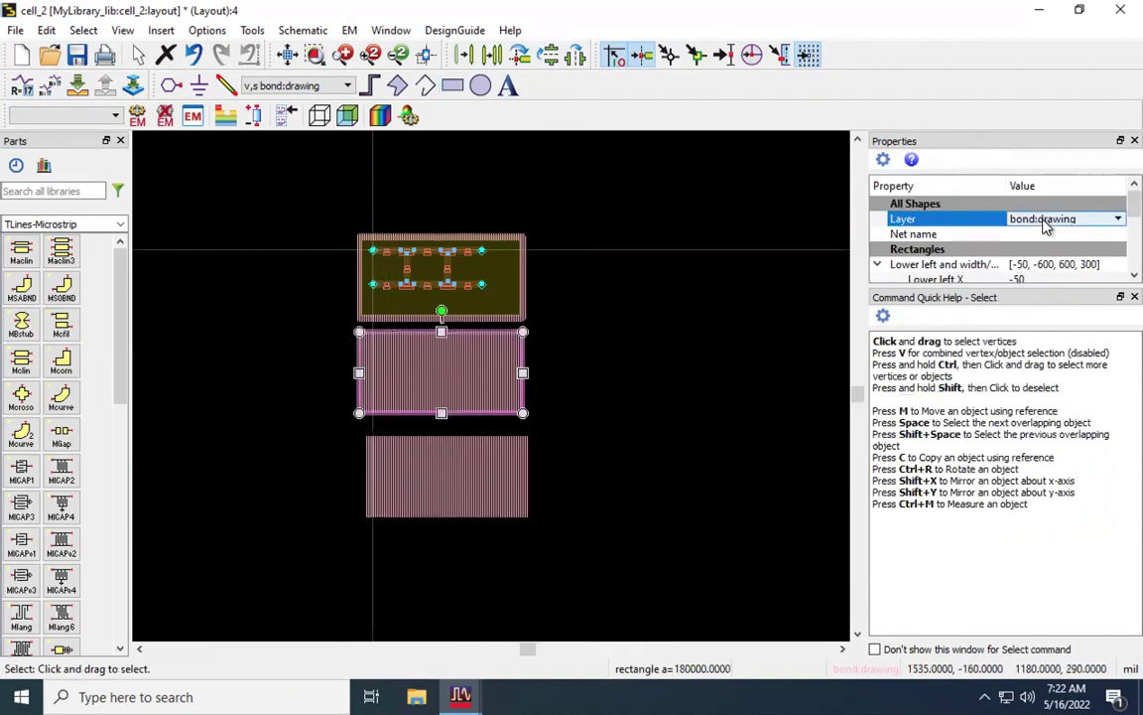
pyautogui.click(1047, 219)
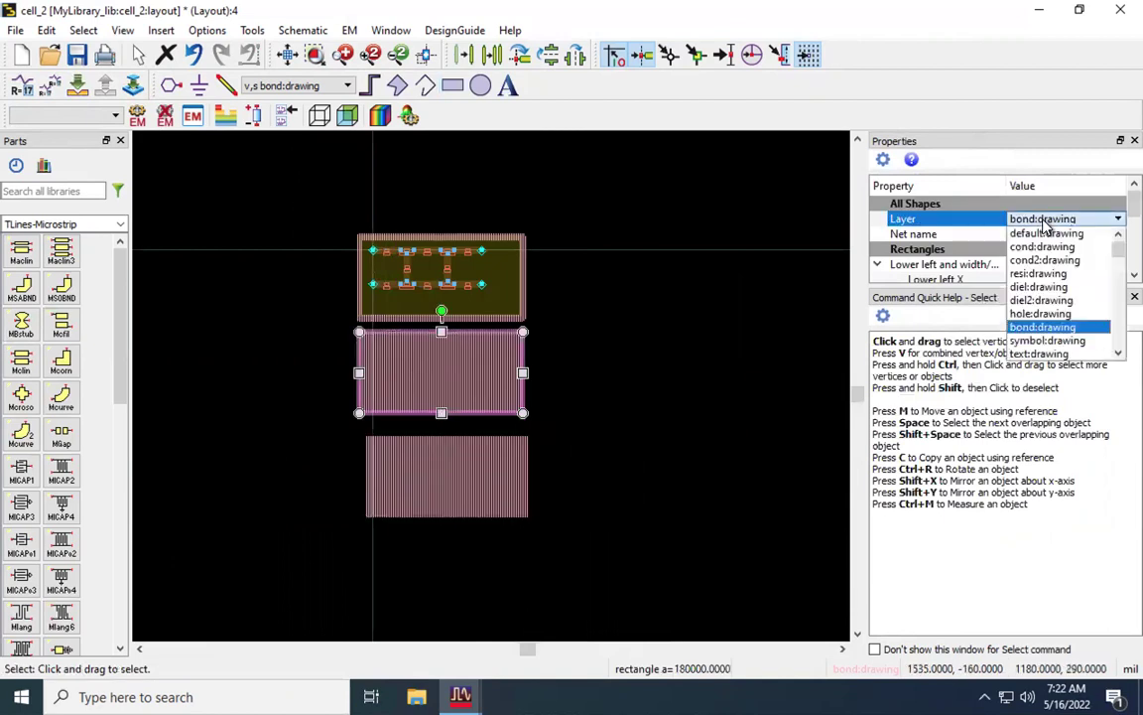
pyautogui.click(1062, 288)
pyautogui.click(608, 353)
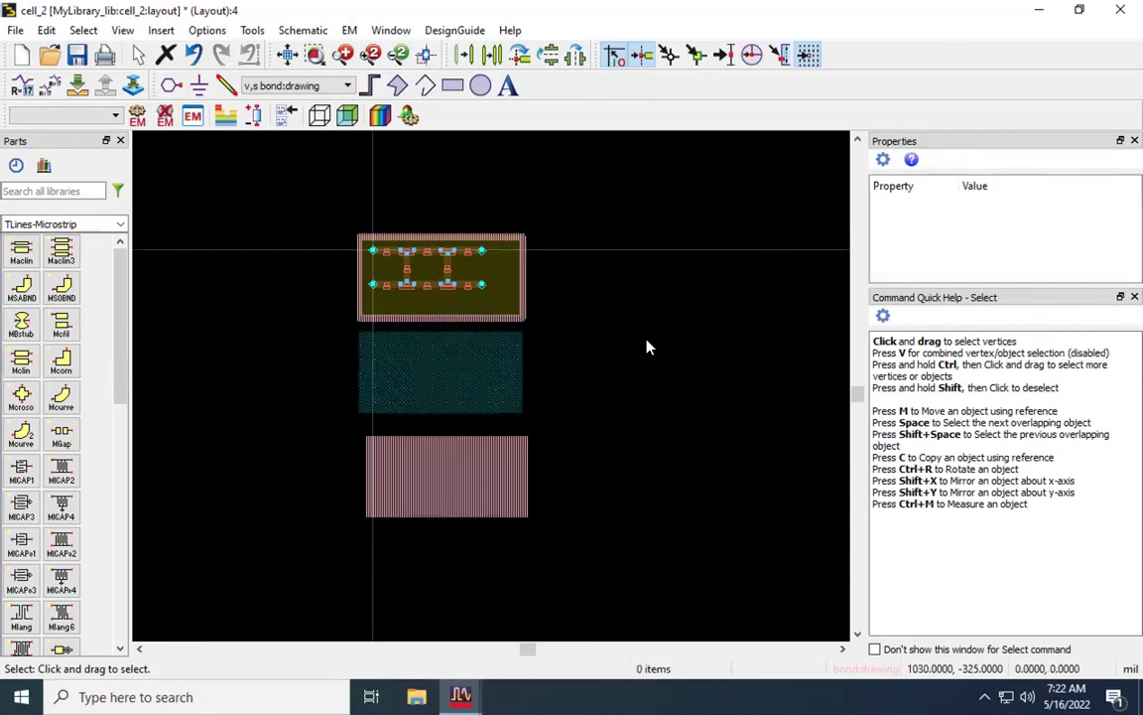
pyautogui.moveTo(447, 390); pyautogui.dragTo(446, 312)
# Set the lower rectangle to diel2:drawing and move it up inside the ring at (-30, -265)
pyautogui.click(455, 393)
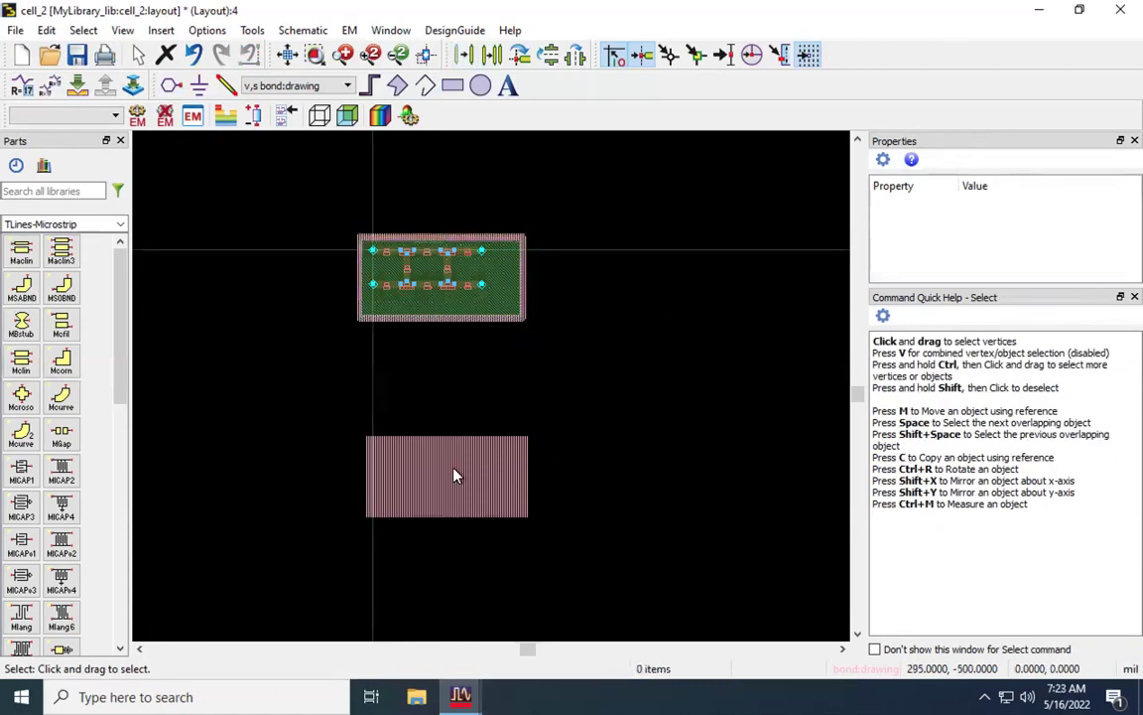
pyautogui.click(454, 475)
pyautogui.click(1042, 218)
pyautogui.click(1042, 218)
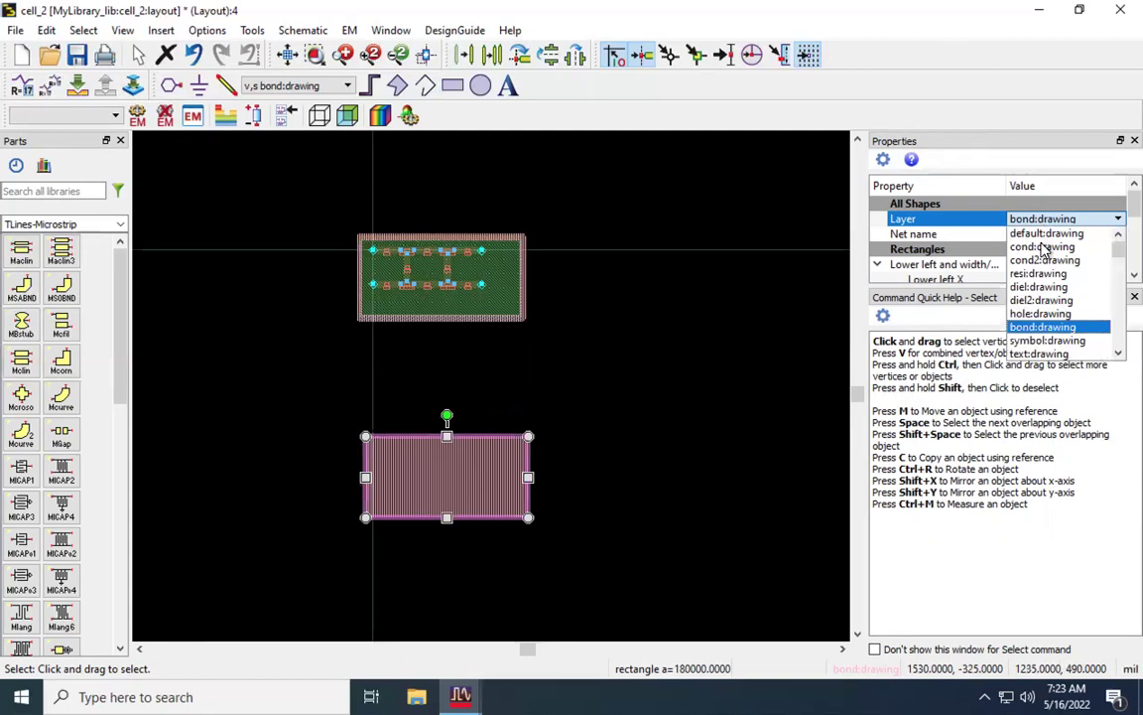
pyautogui.click(1042, 300)
pyautogui.click(328, 593)
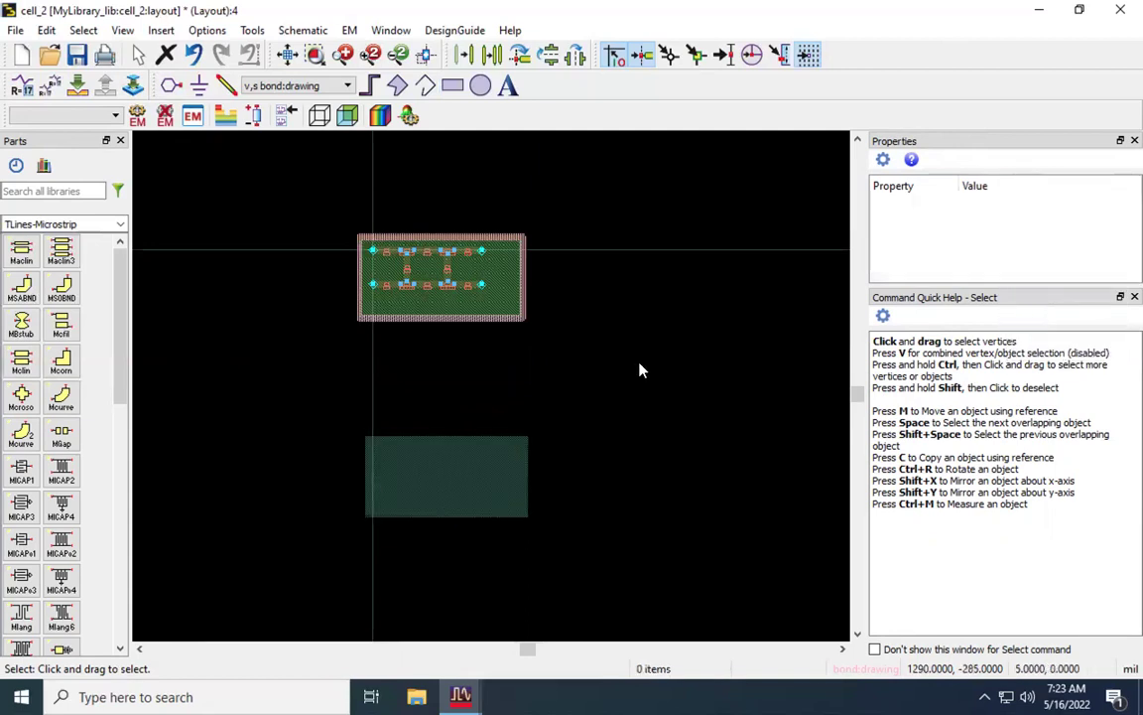
pyautogui.moveTo(460, 438); pyautogui.dragTo(452, 269)
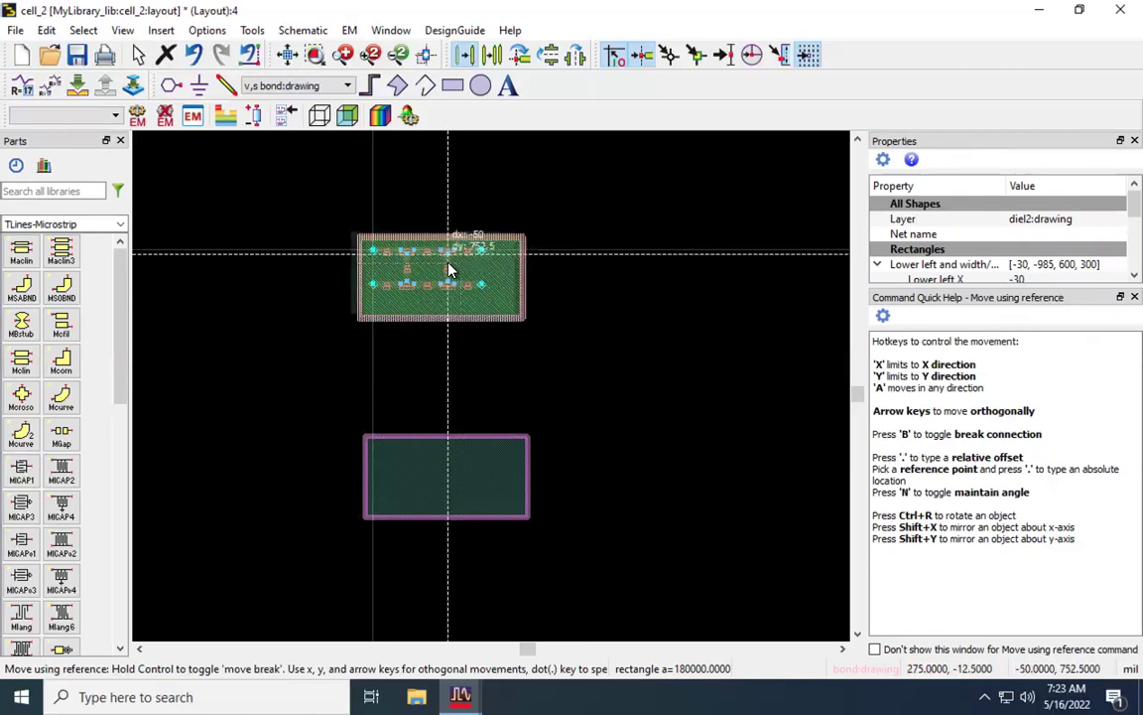
pyautogui.click(449, 268)
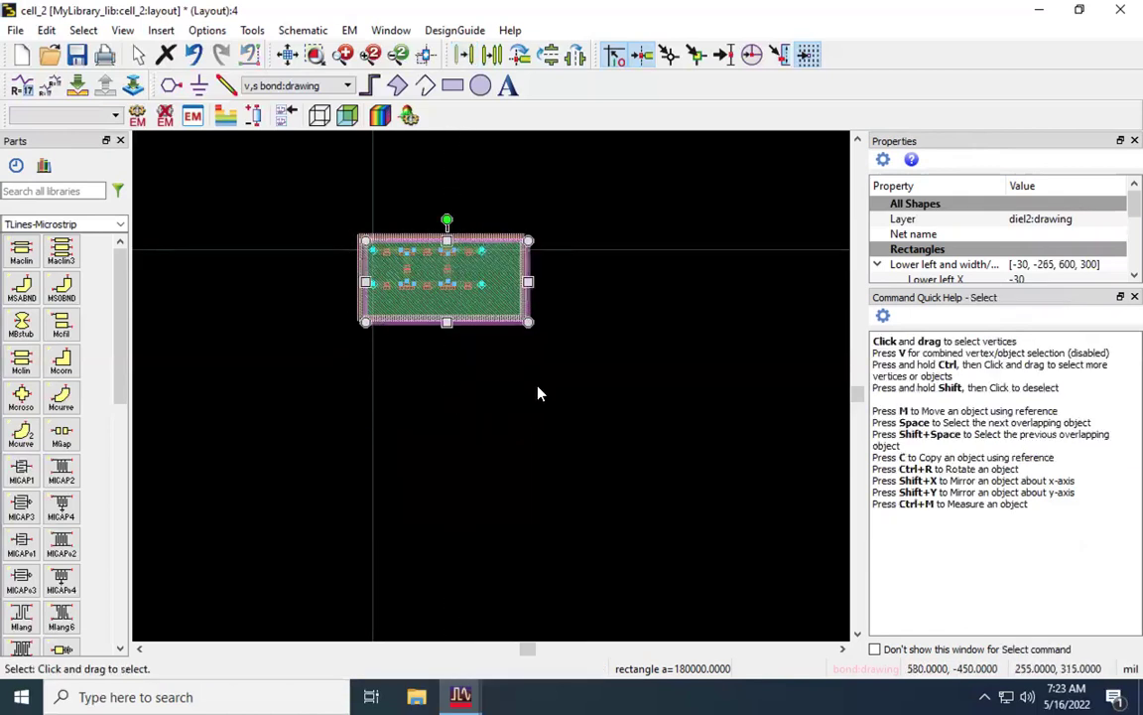
pyautogui.click(546, 412)
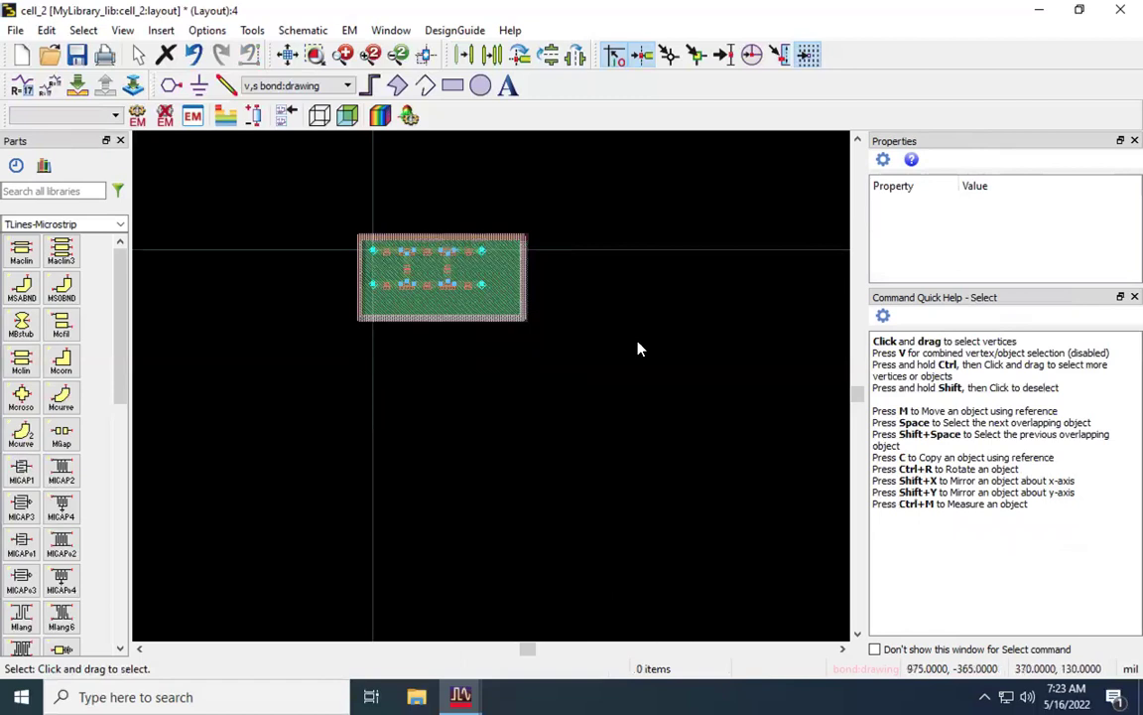
# Zoom in on the board and nudge the diel2 rectangle to (-45, -260), aligned with the other fills
pyautogui.click(122, 31)
pyautogui.moveTo(194, 98)
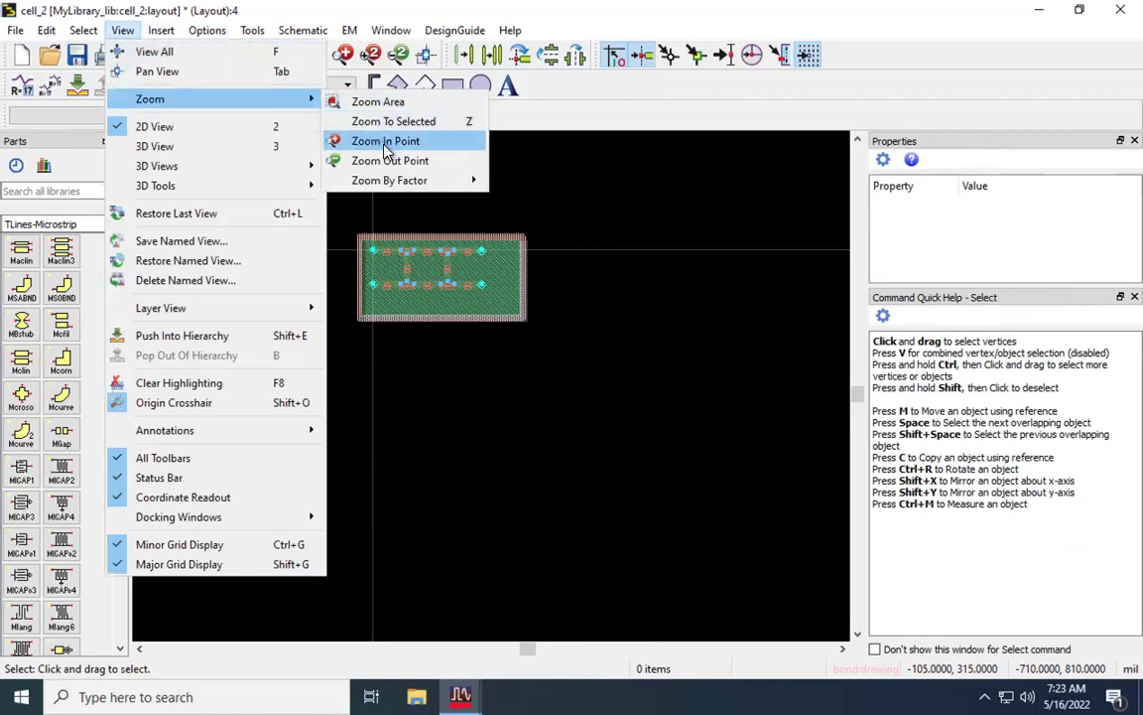
pyautogui.press('Escape')
pyautogui.press('Escape')
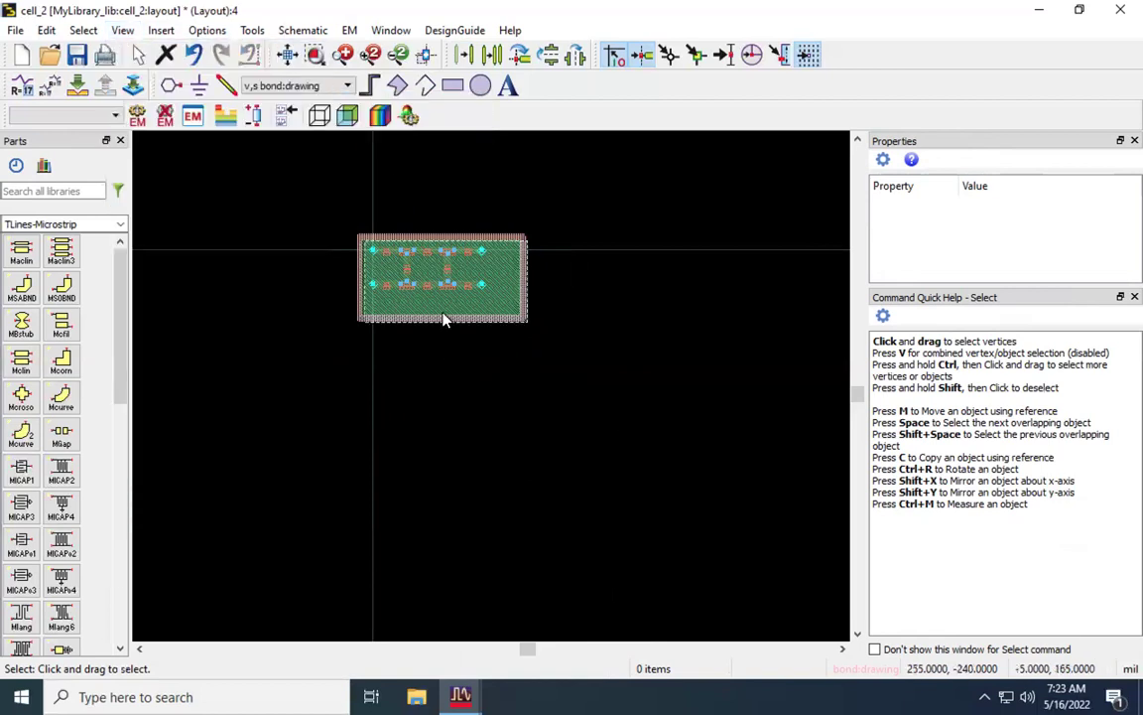
pyautogui.scroll(2, 437, 306)
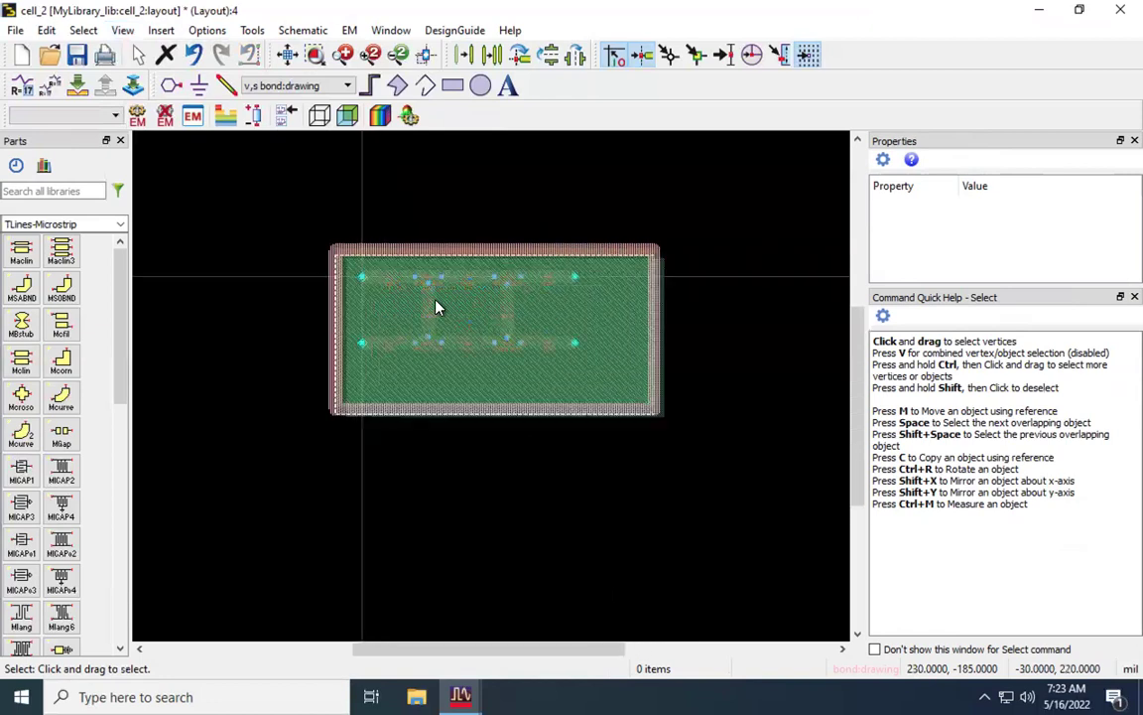
pyautogui.scroll(1, 437, 307)
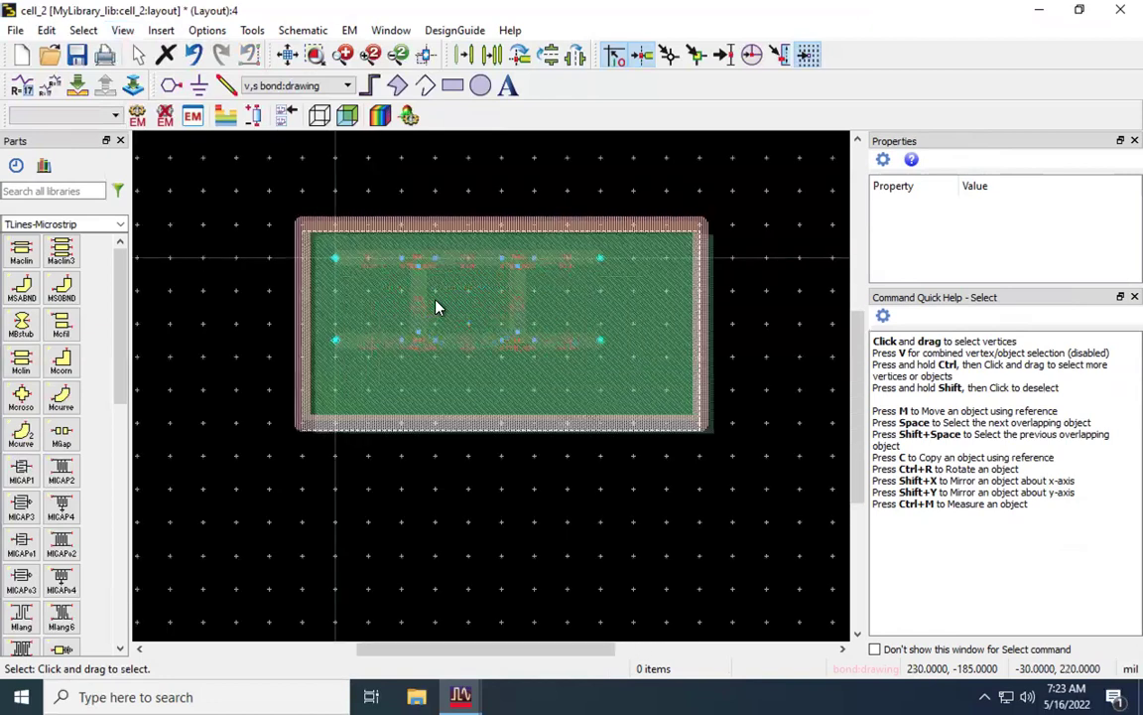
pyautogui.click(705, 350)
pyautogui.hscroll(-1, 704, 349)
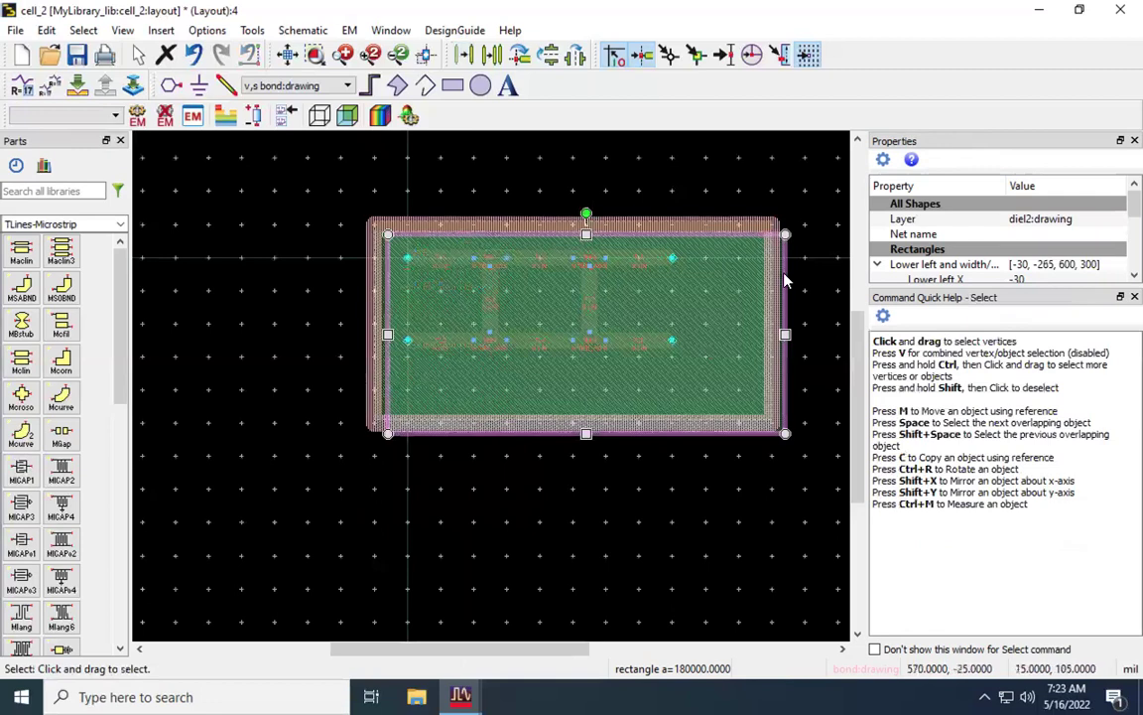
pyautogui.moveTo(721, 295); pyautogui.dragTo(711, 294)
pyautogui.click(817, 369)
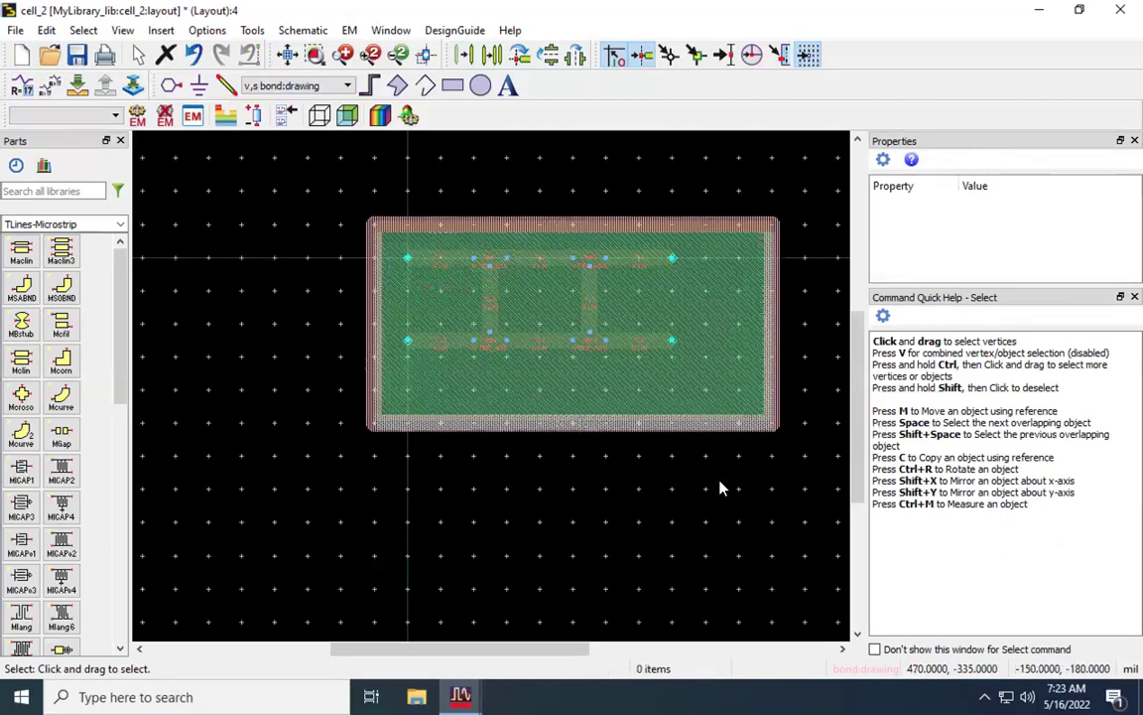
# Place a DC1 text label below the lower trace
pyautogui.click(509, 88)
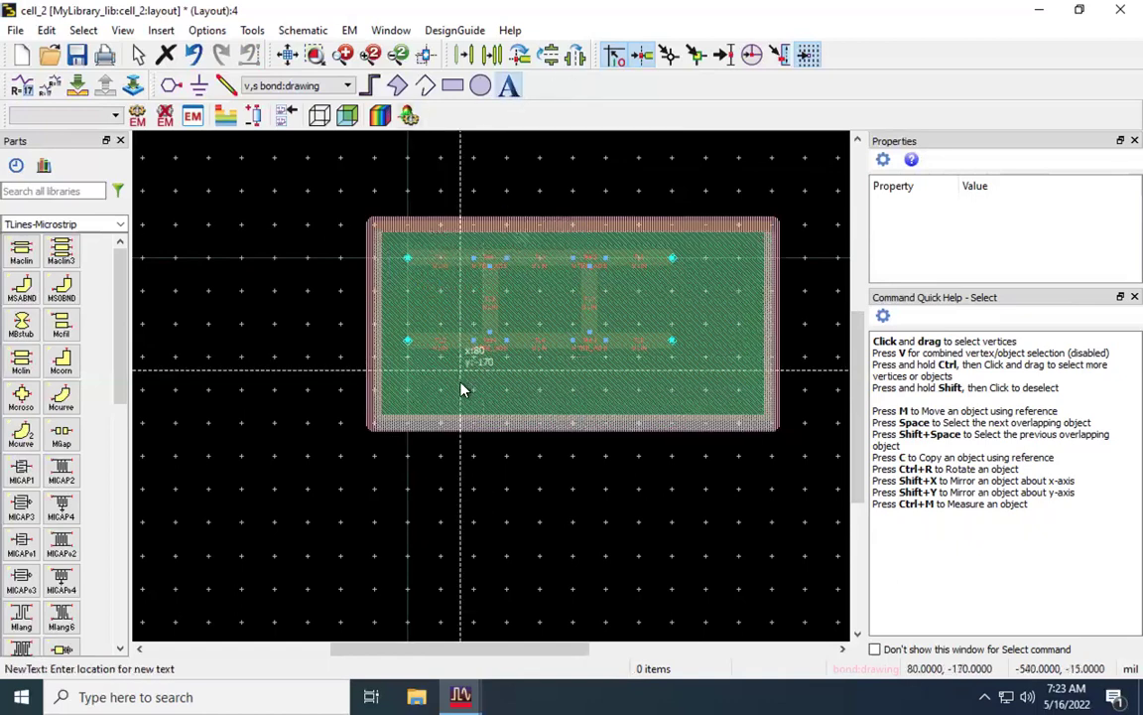
pyautogui.click(473, 374)
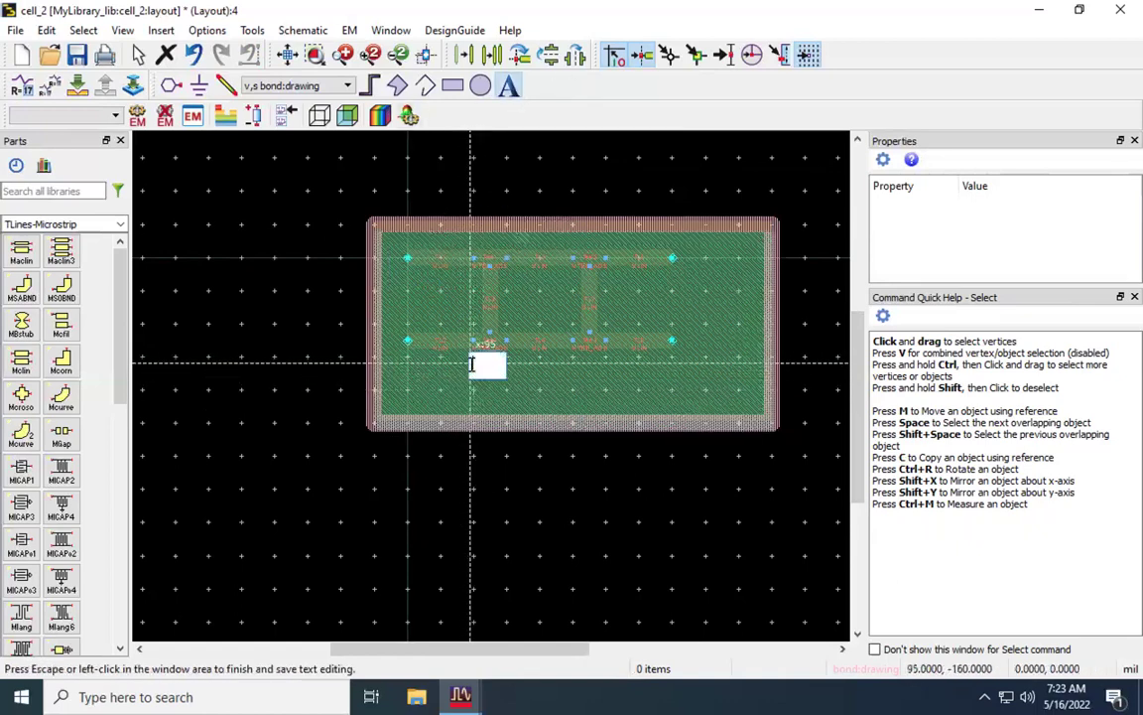
pyautogui.click(523, 394)
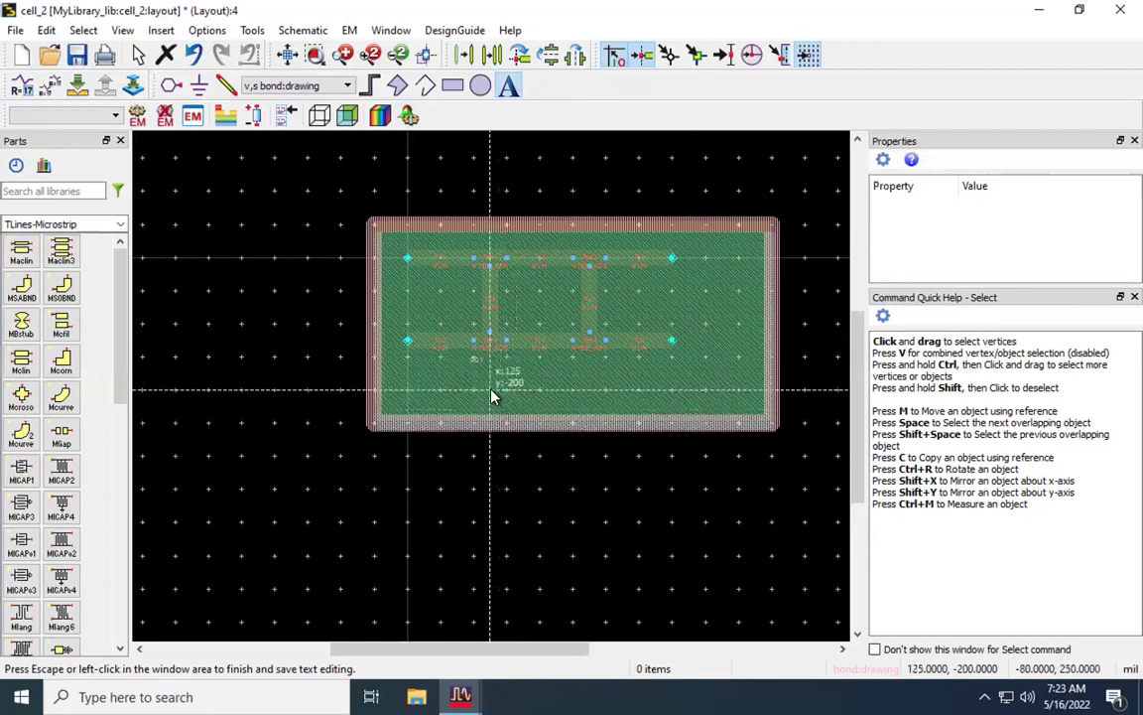
pyautogui.press('Escape')
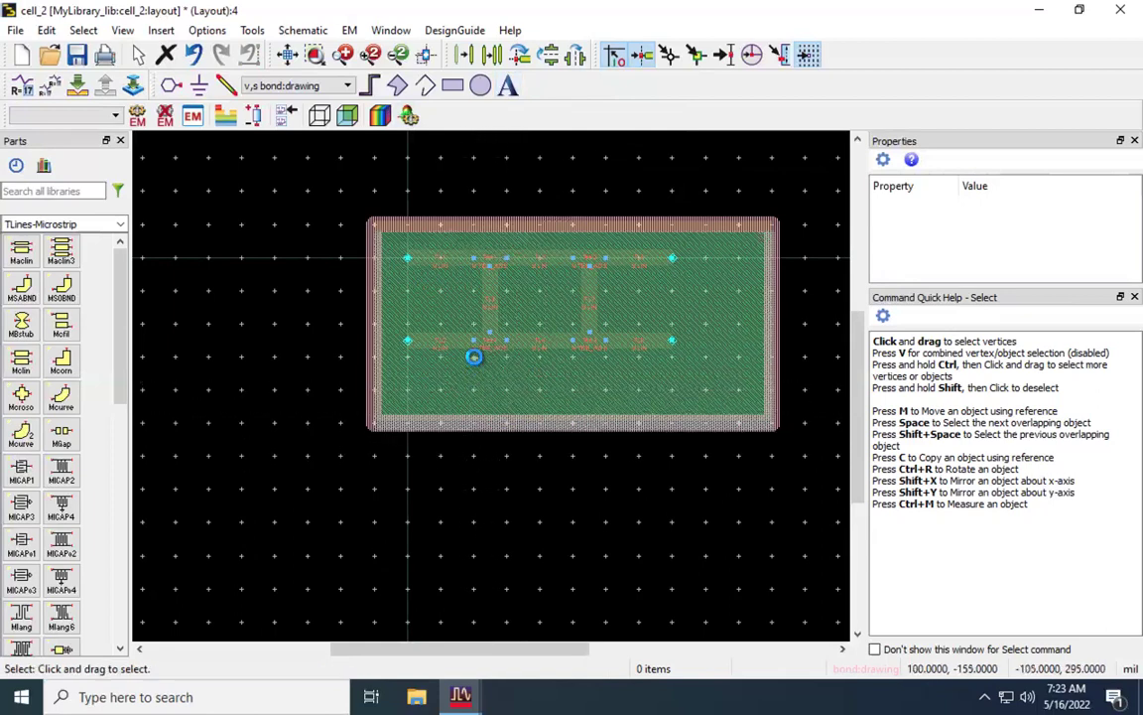
# Give the DC1 label size 70 and put it on the text:drawing layer
pyautogui.click(474, 355)
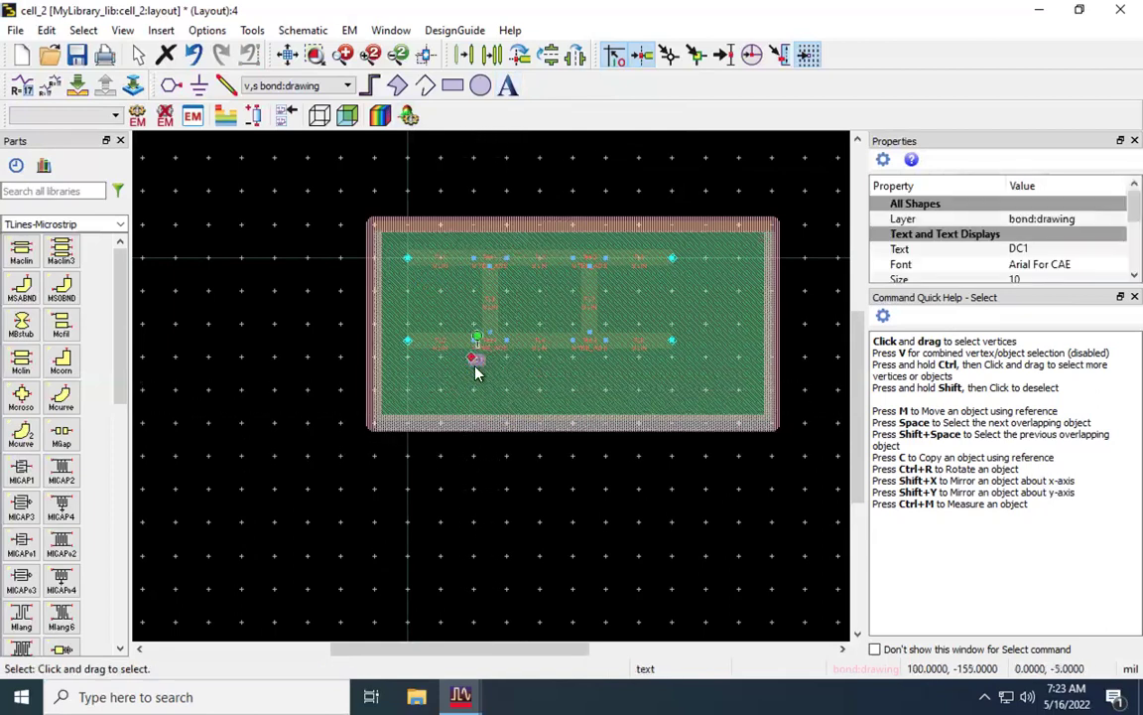
pyautogui.click(1017, 278)
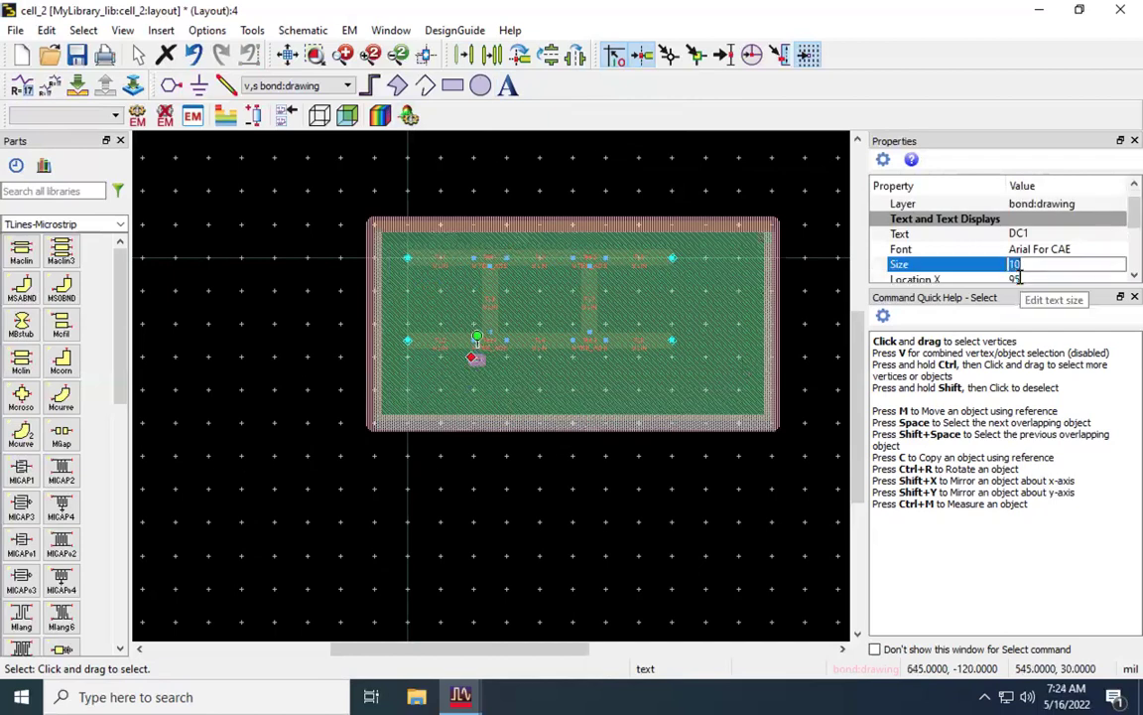
pyautogui.press('Return')
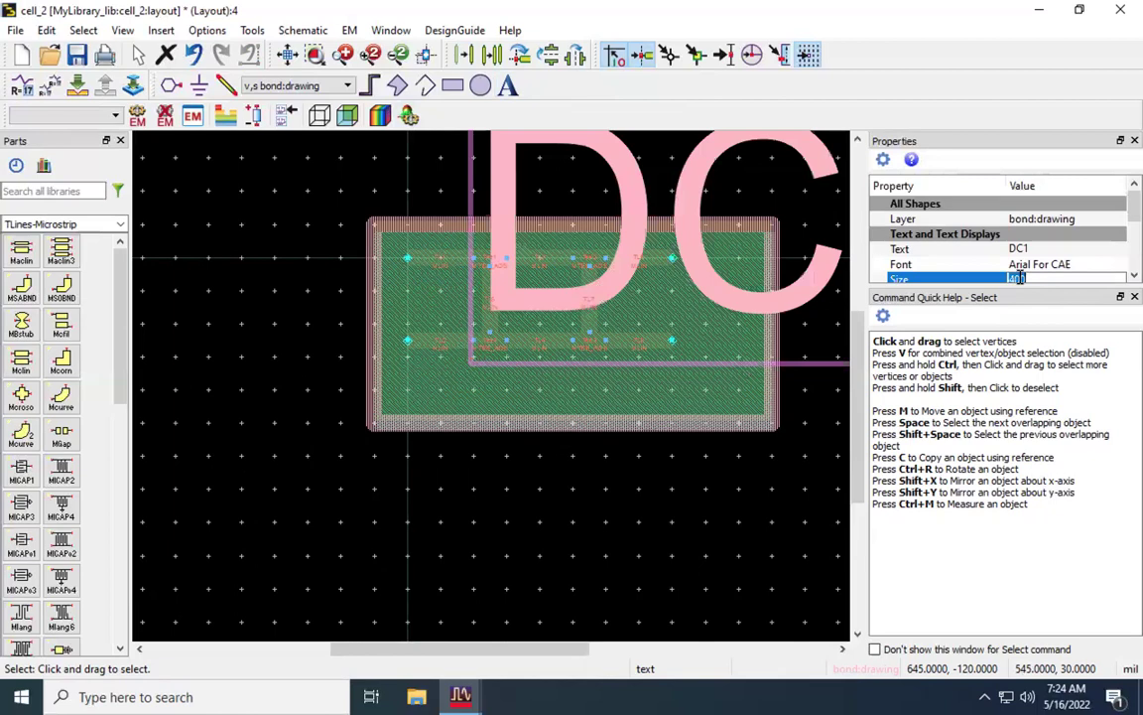
pyautogui.click(1018, 280)
pyautogui.press('Return')
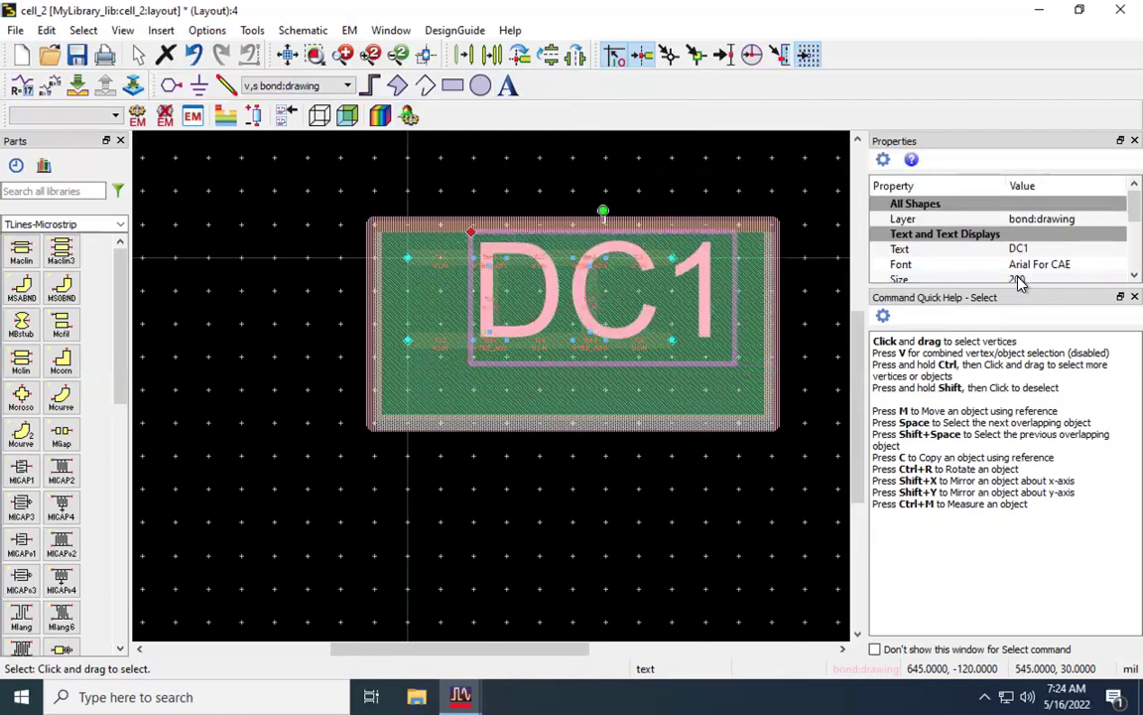
pyautogui.click(1018, 281)
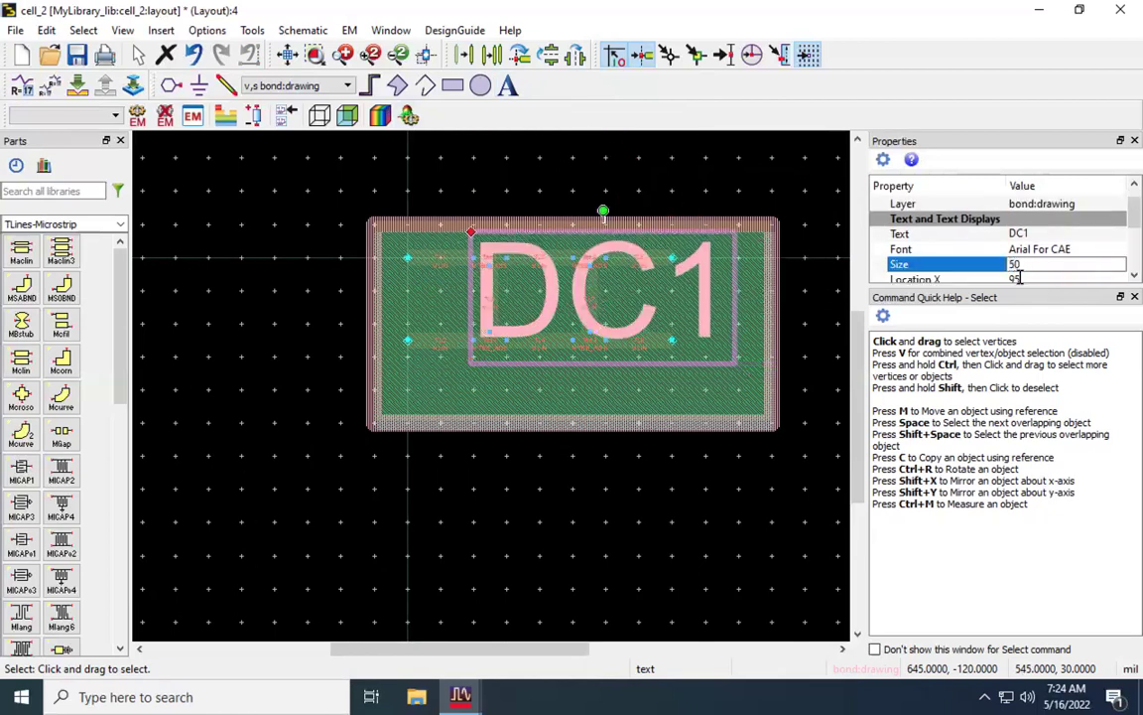
pyautogui.write('70')
pyautogui.press('Return')
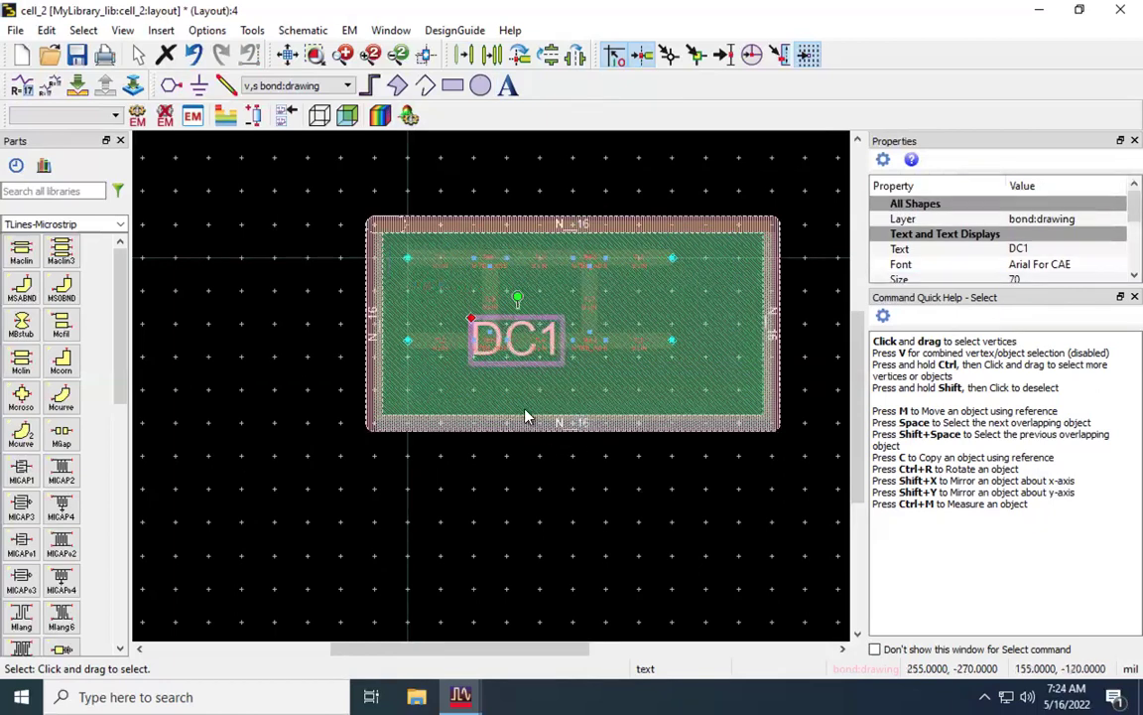
pyautogui.click(1062, 220)
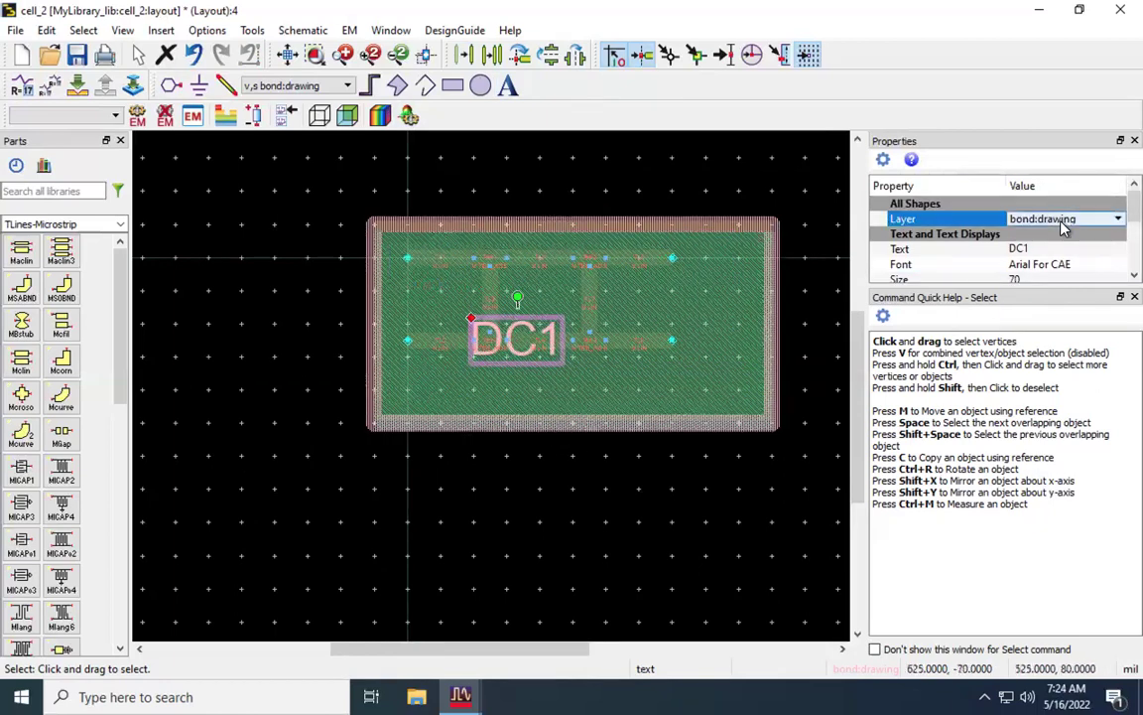
pyautogui.click(1118, 218)
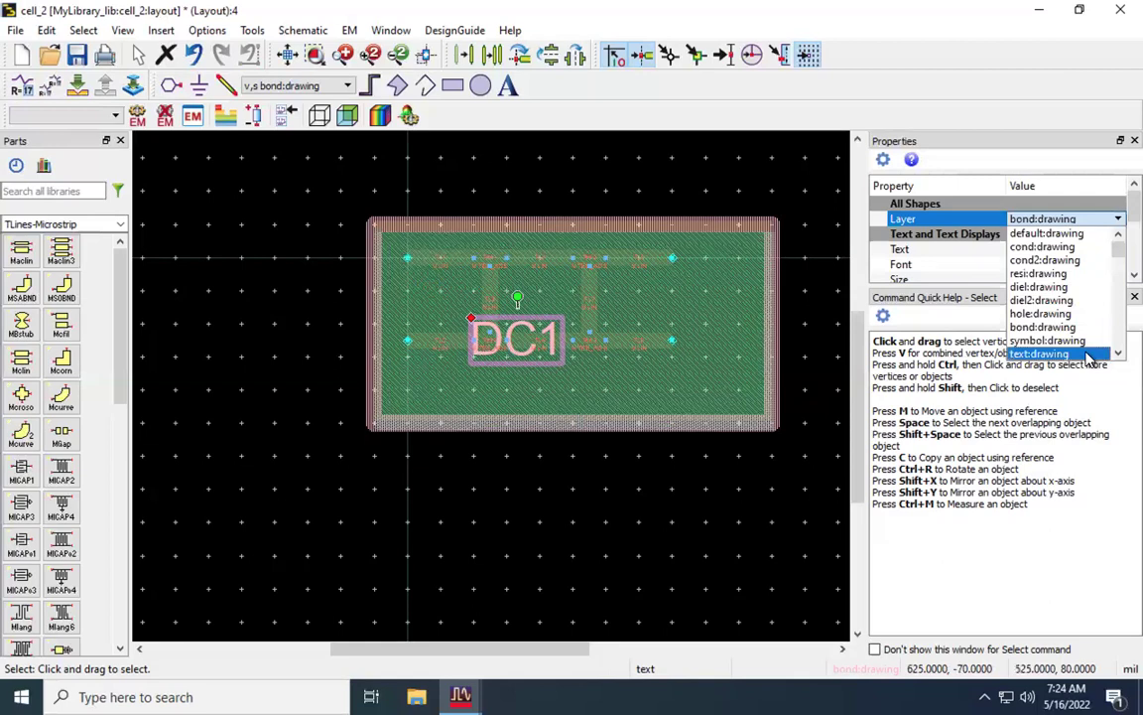
pyautogui.click(1090, 358)
pyautogui.click(646, 484)
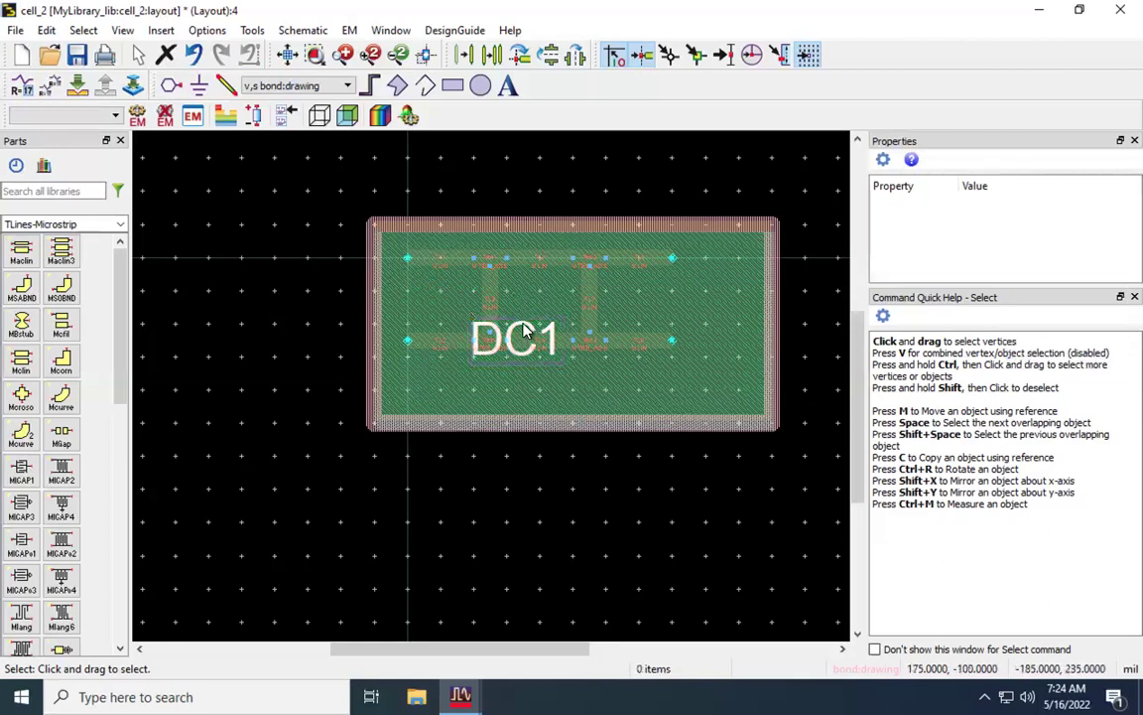
# Move the DC1 label to the board's lower-right corner inside the ring
pyautogui.click(526, 332)
pyautogui.scroll(-1, 606, 350)
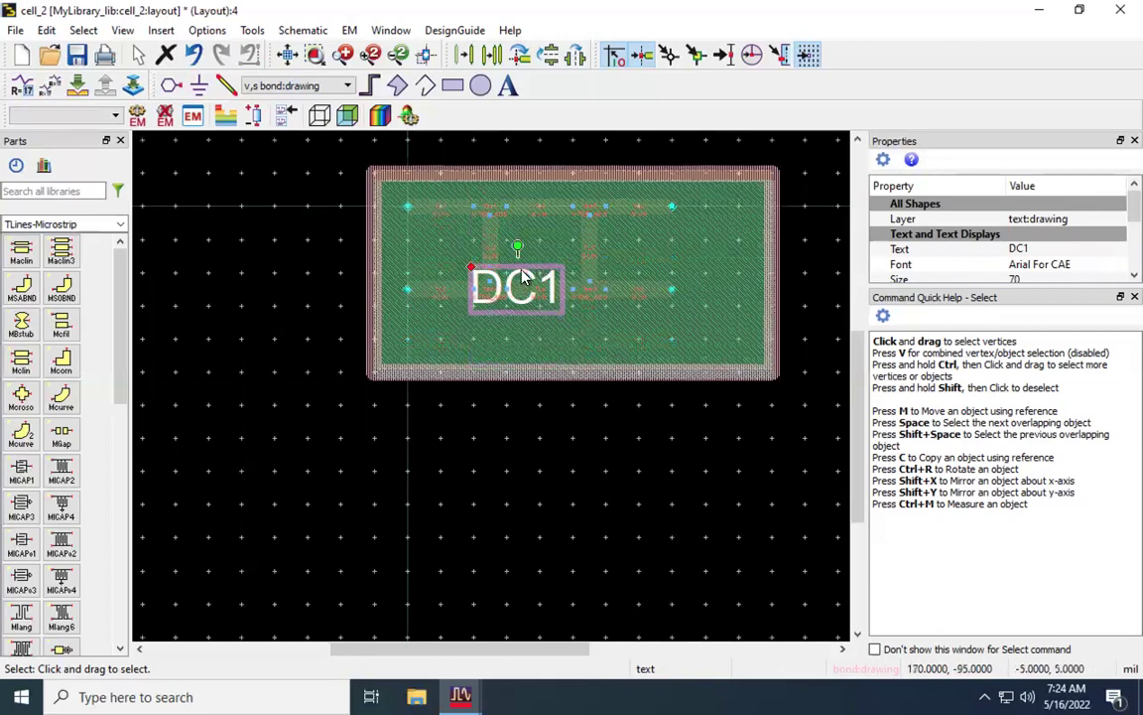
pyautogui.press('m')
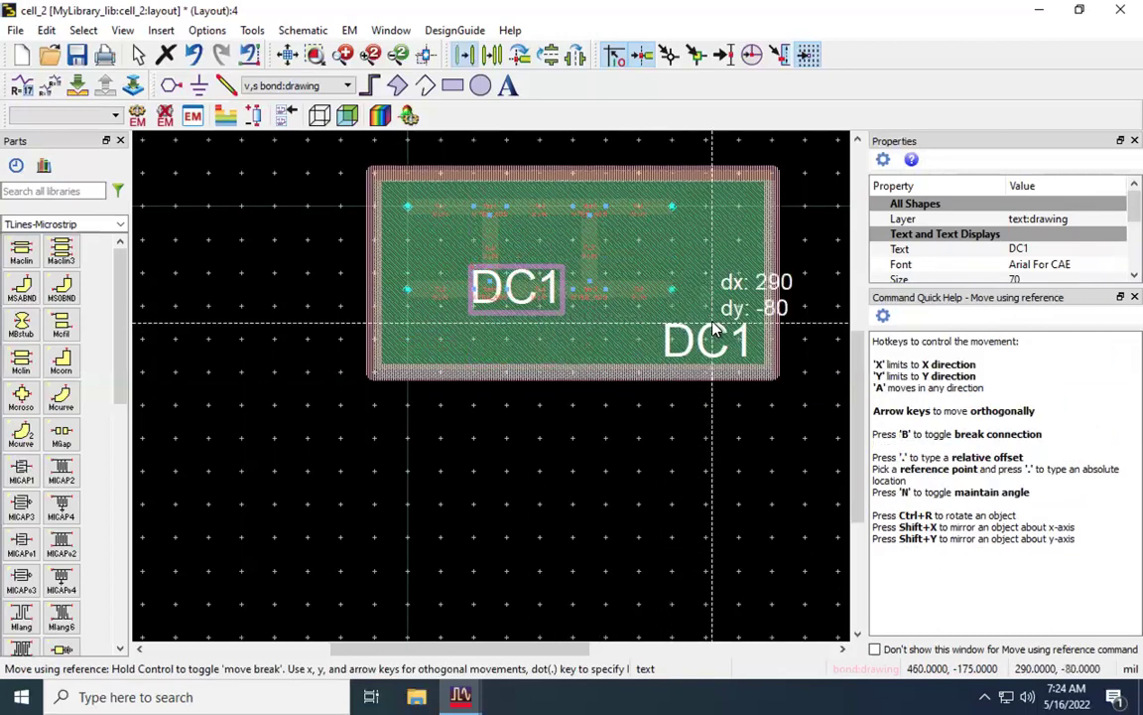
pyautogui.click(713, 332)
pyautogui.click(671, 501)
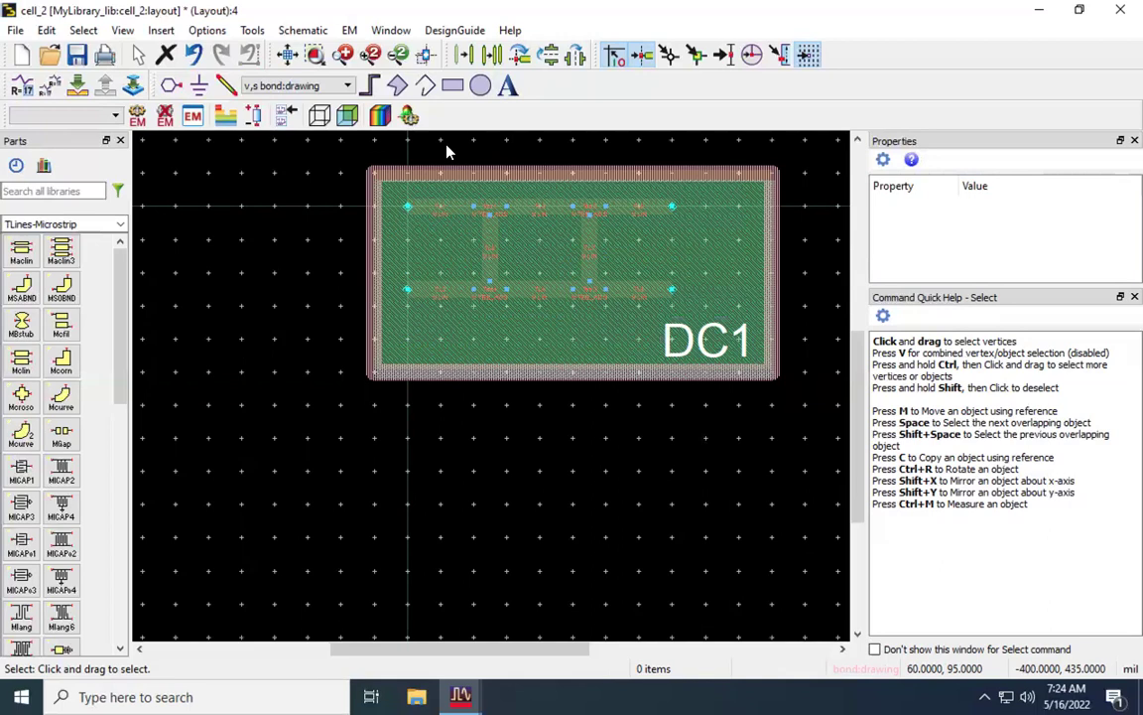
# Place a new text label "1" inside the board's lower left
pyautogui.click(507, 87)
pyautogui.click(422, 332)
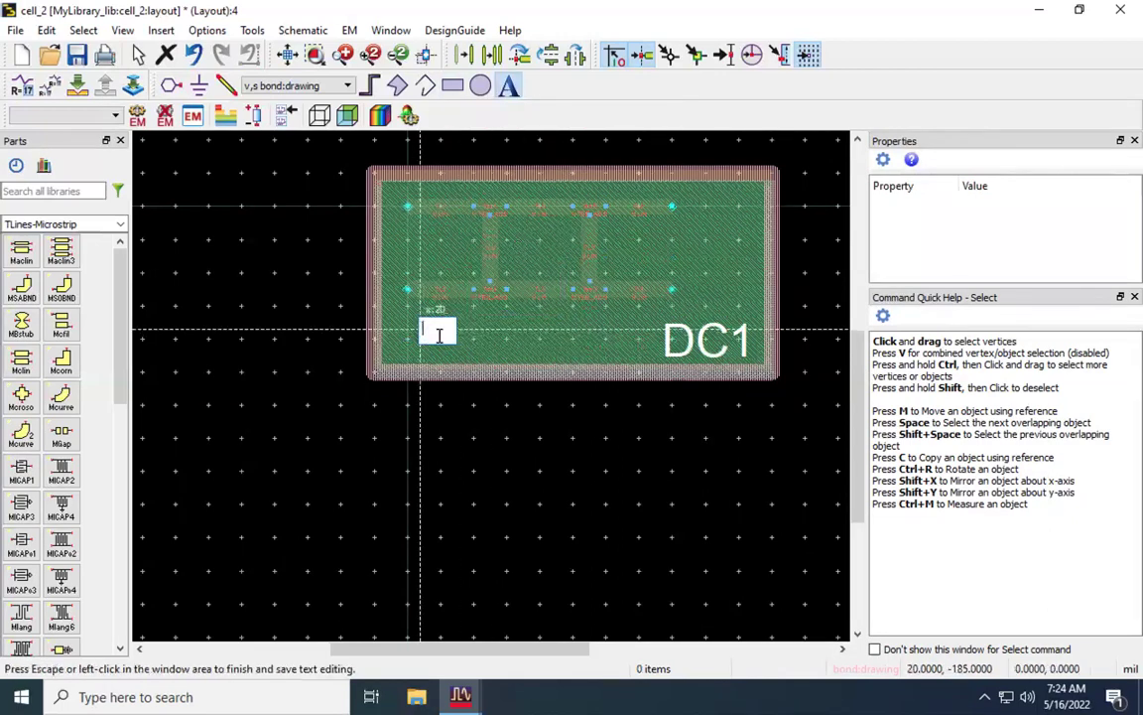
pyautogui.write('t')
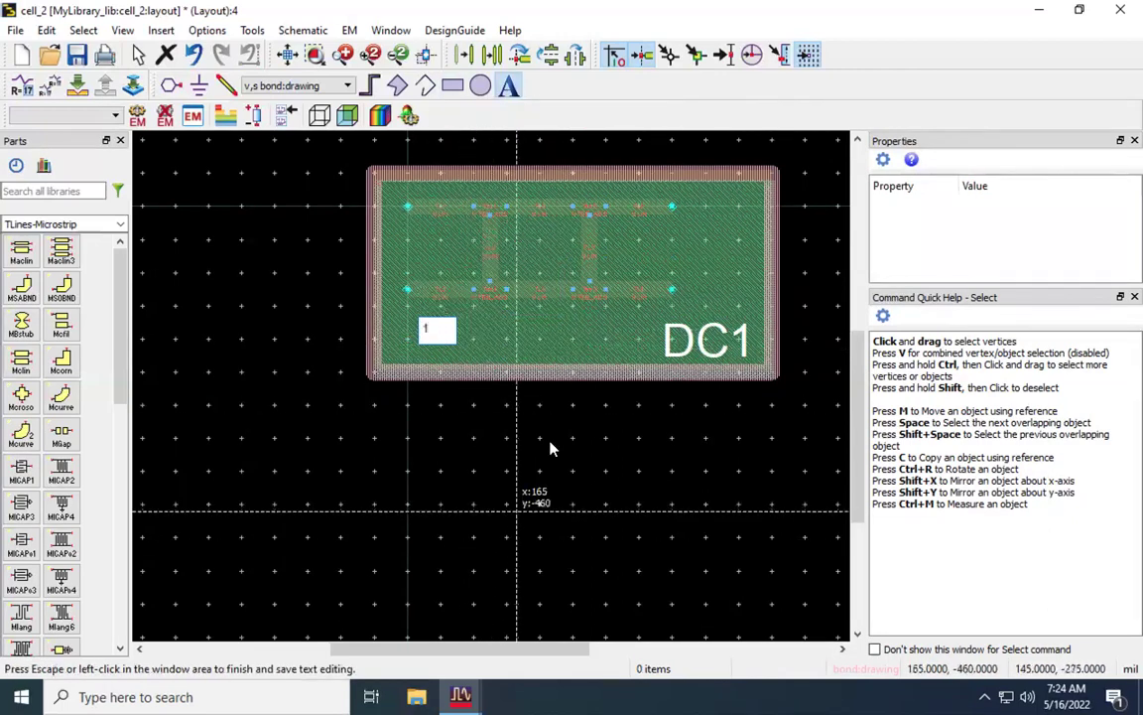
pyautogui.click(439, 456)
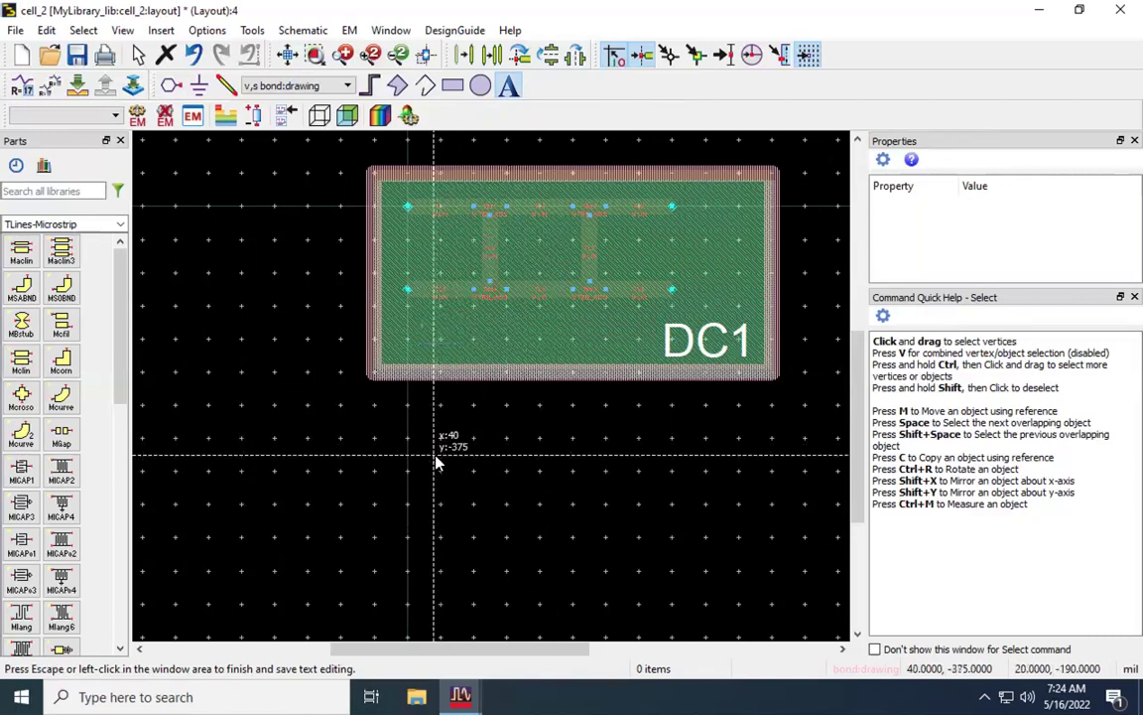
pyautogui.press('Escape')
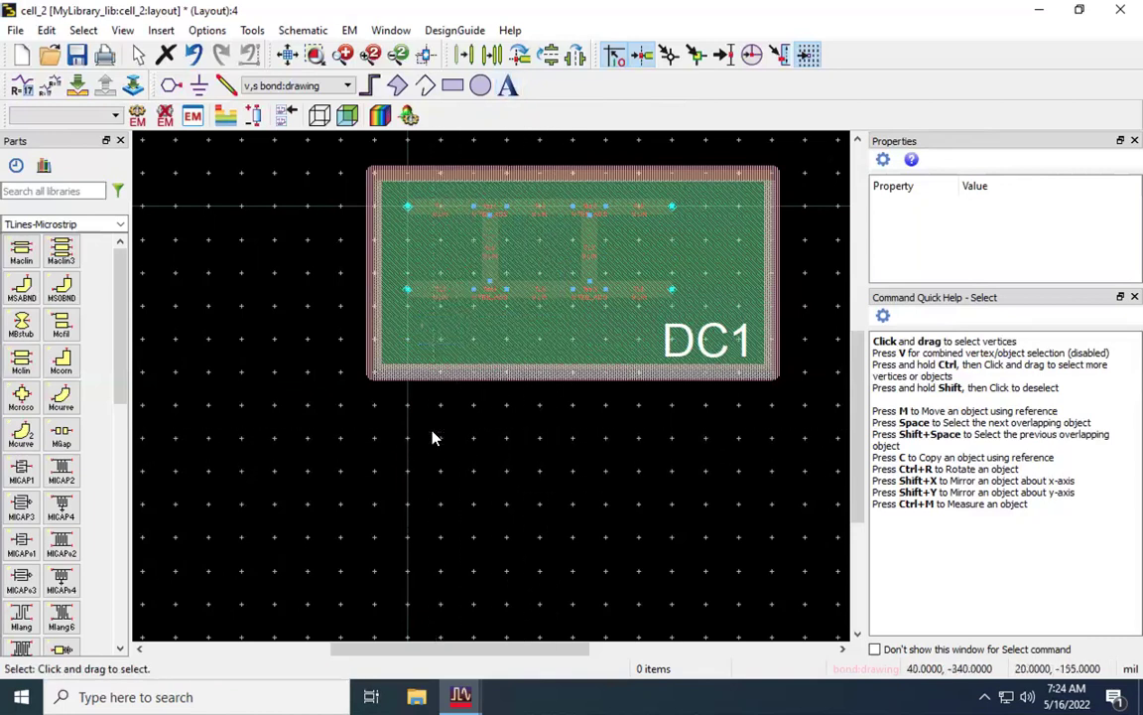
# Put label "1" on symbol:drawing at size 50 and position it at the lower trace's left end
pyautogui.click(425, 333)
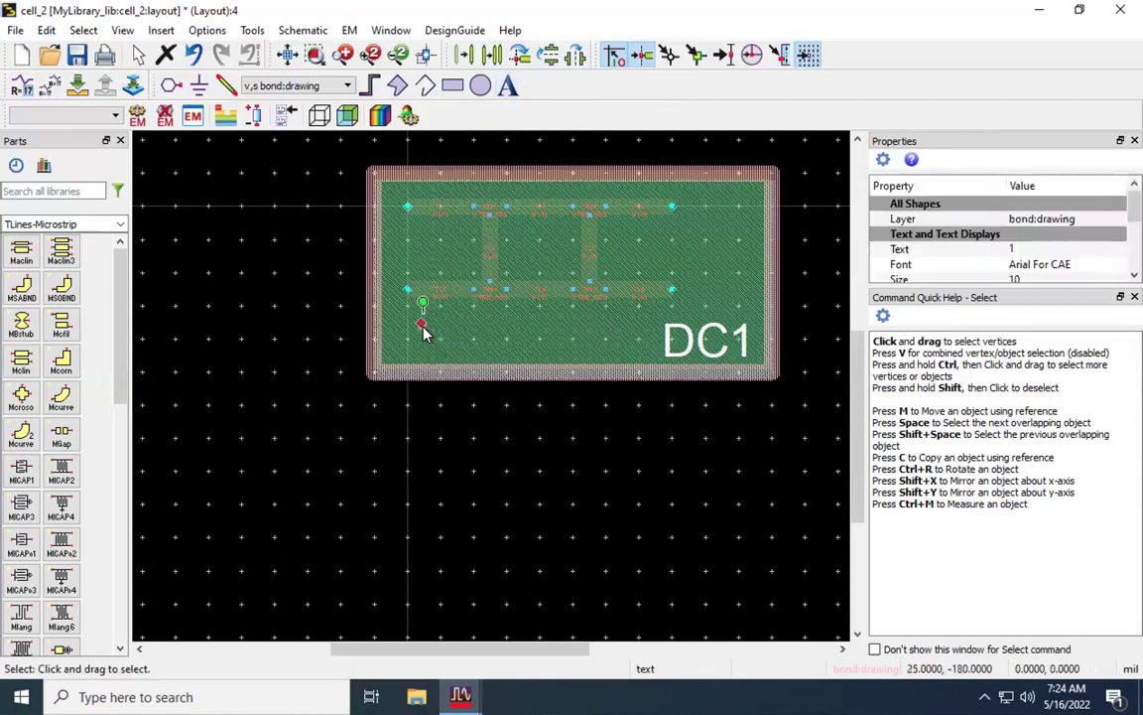
pyautogui.click(1032, 219)
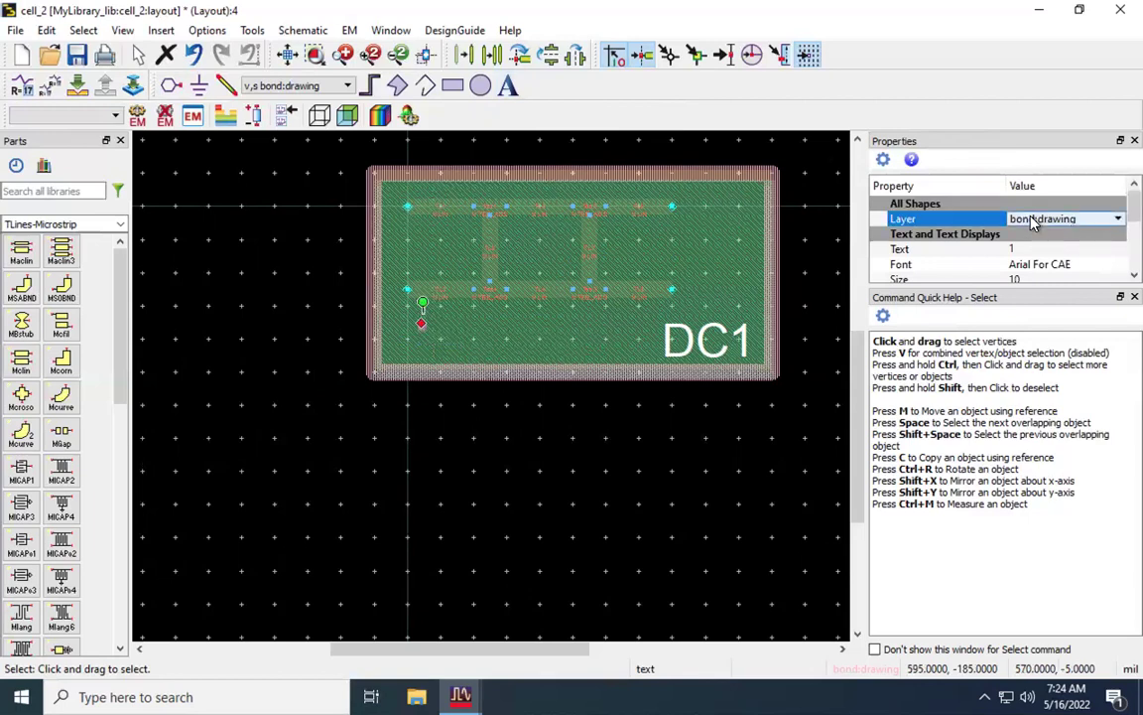
pyautogui.click(1032, 220)
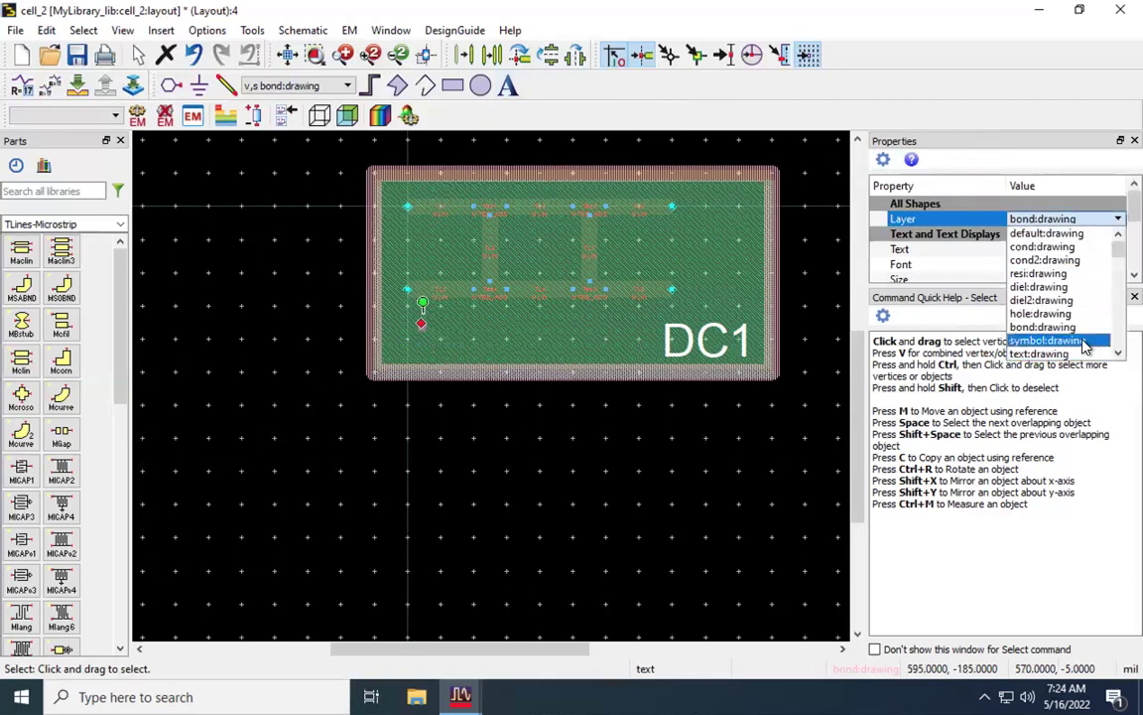
pyautogui.click(1053, 340)
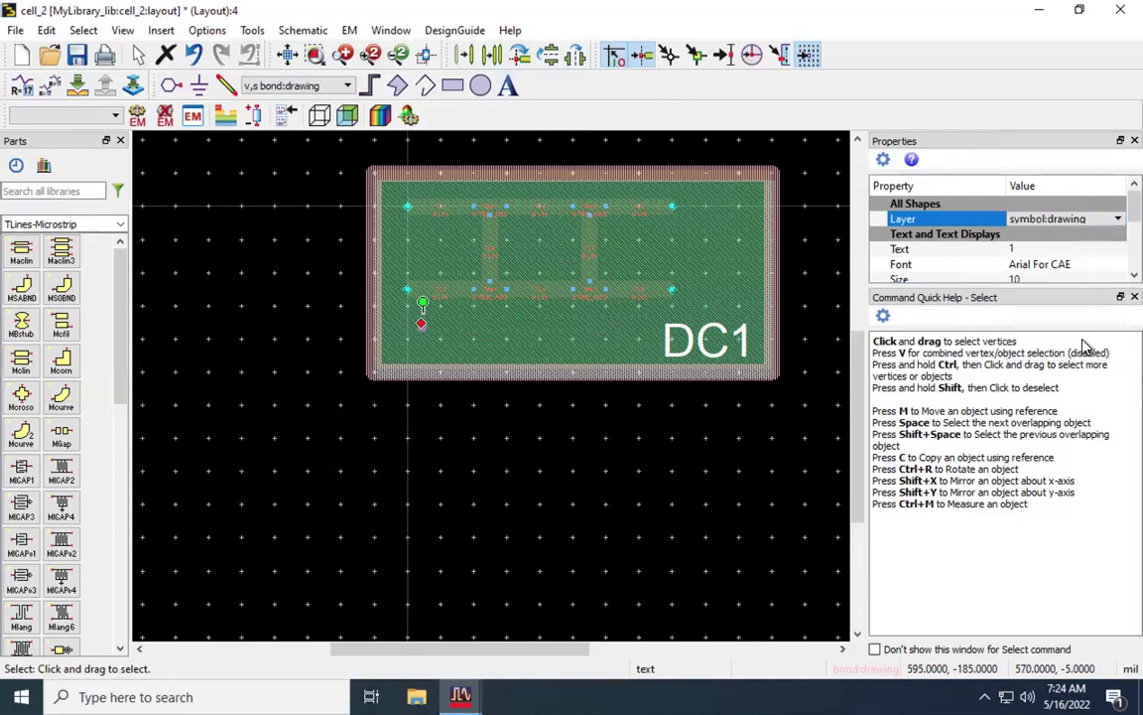
pyautogui.click(1016, 279)
pyautogui.write('50')
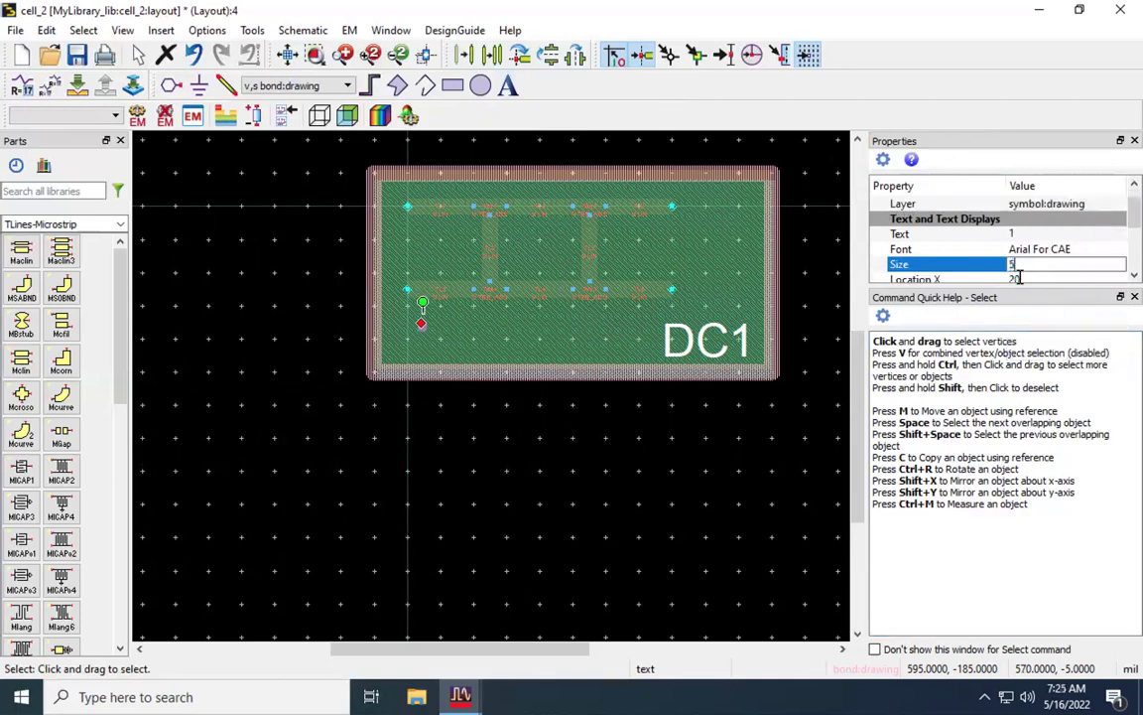
pyautogui.press('Return')
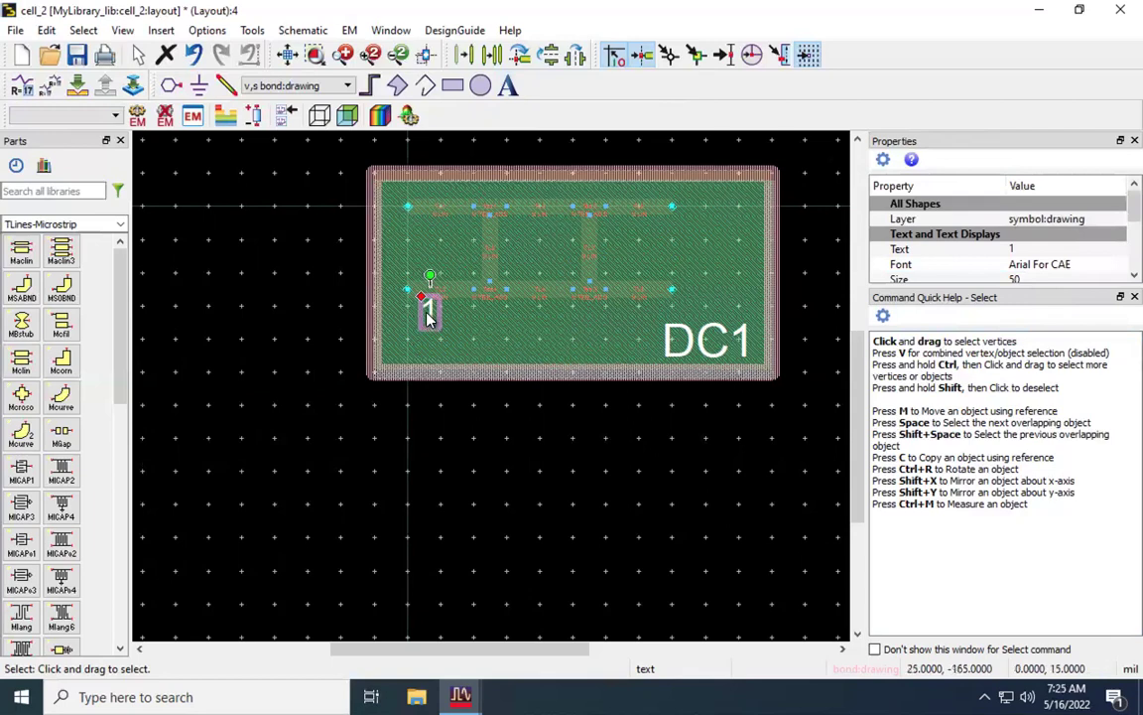
pyautogui.moveTo(424, 324); pyautogui.dragTo(413, 340)
pyautogui.click(411, 437)
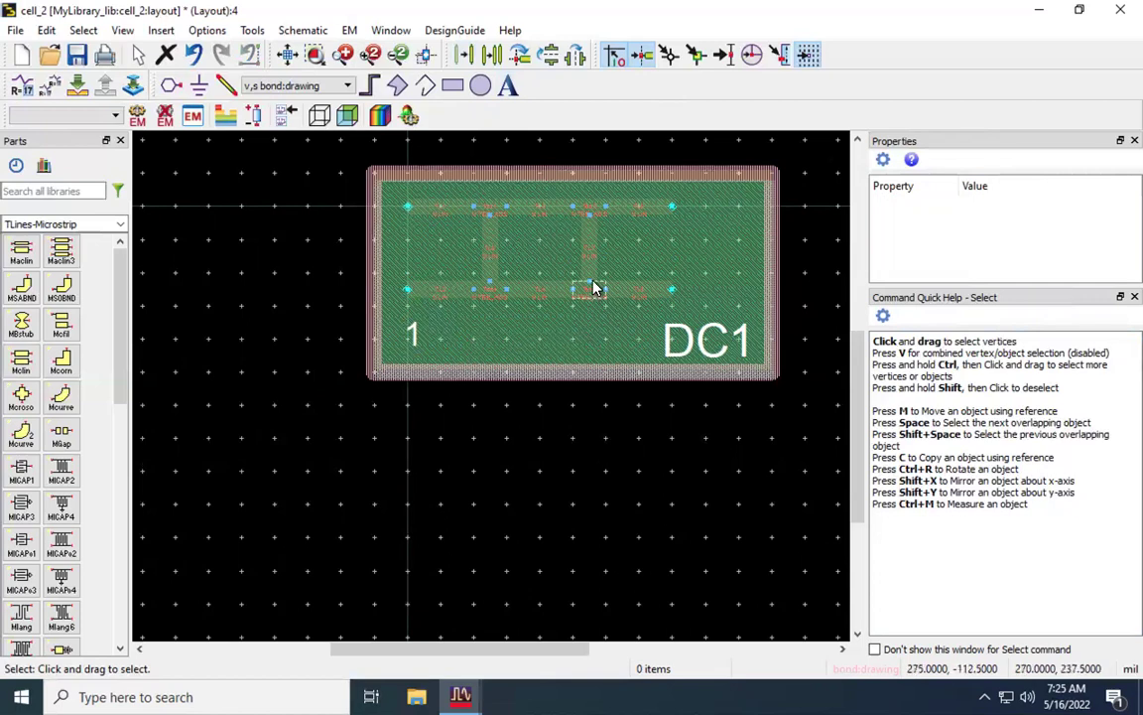
# Nudge the board's outer rectangle a few units to the left and deselect it
pyautogui.click(589, 244)
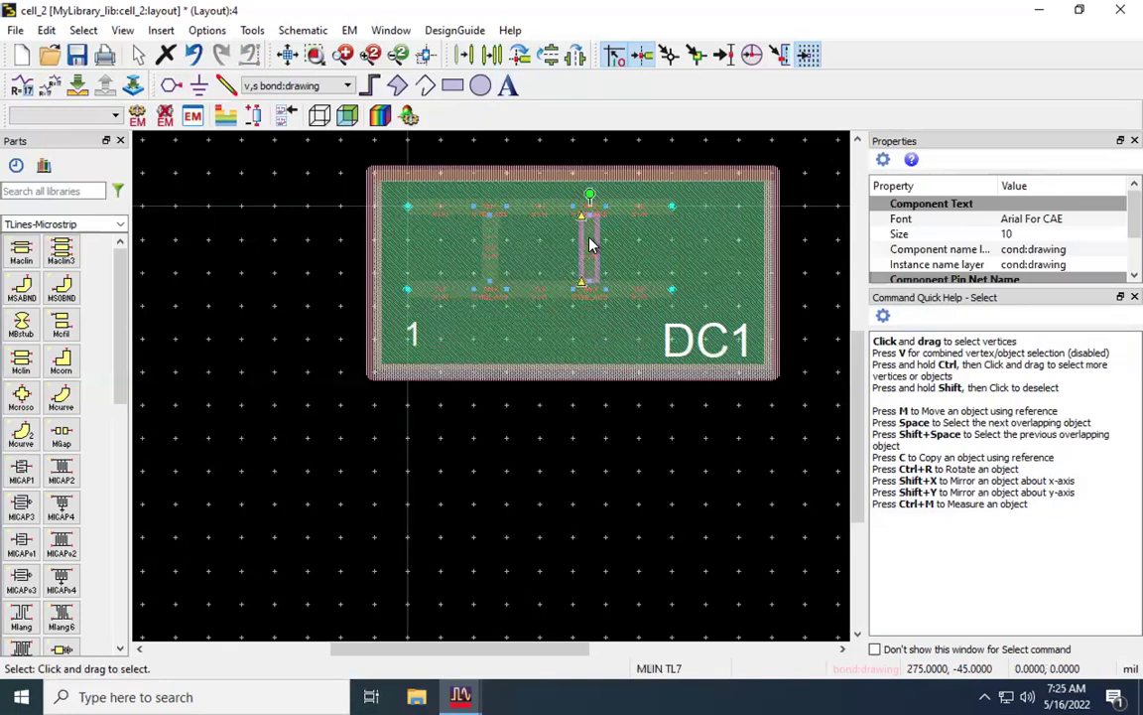
pyautogui.click(599, 336)
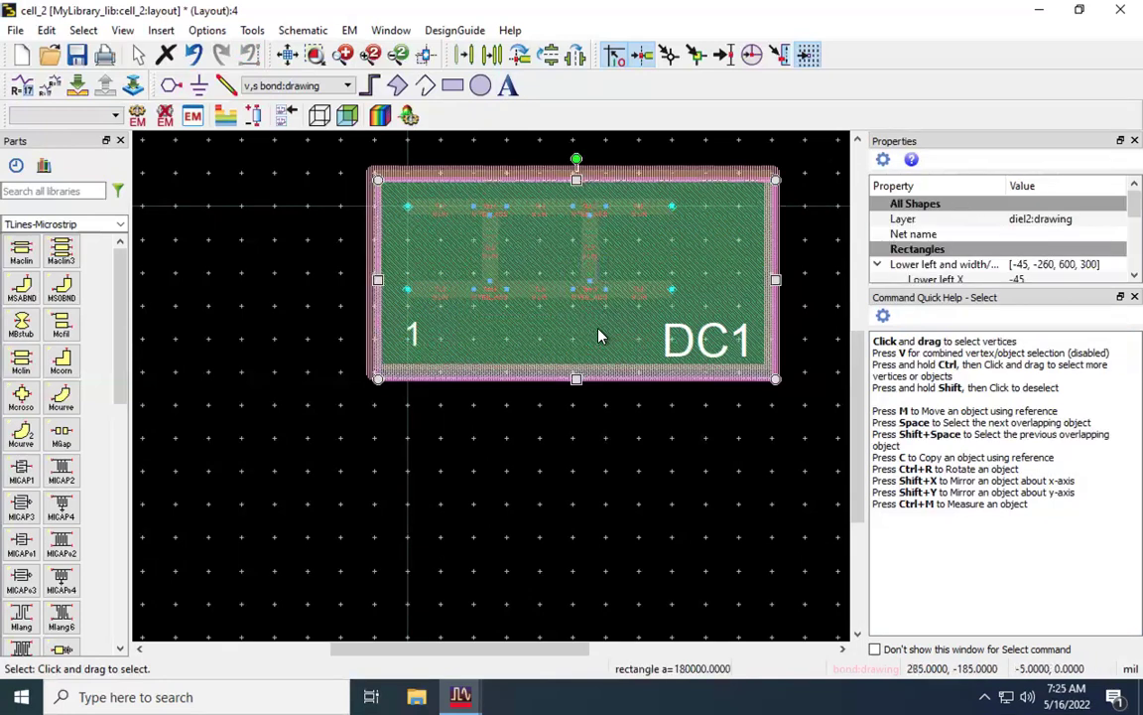
pyautogui.moveTo(602, 336); pyautogui.dragTo(598, 336)
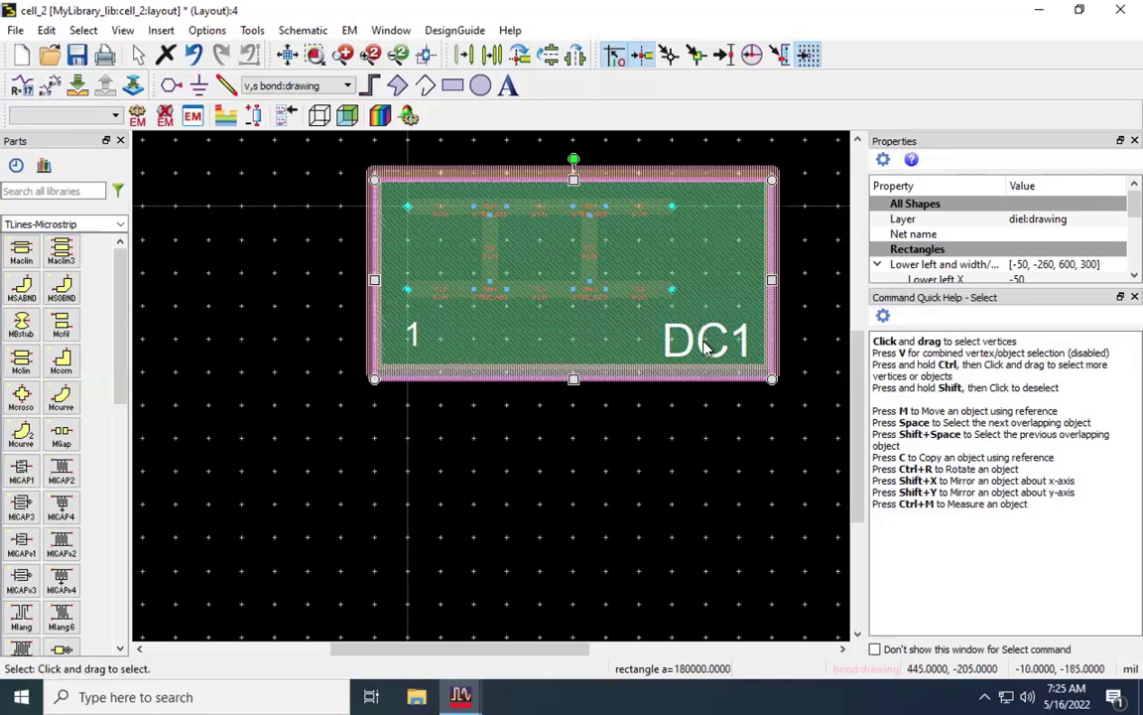
pyautogui.click(554, 469)
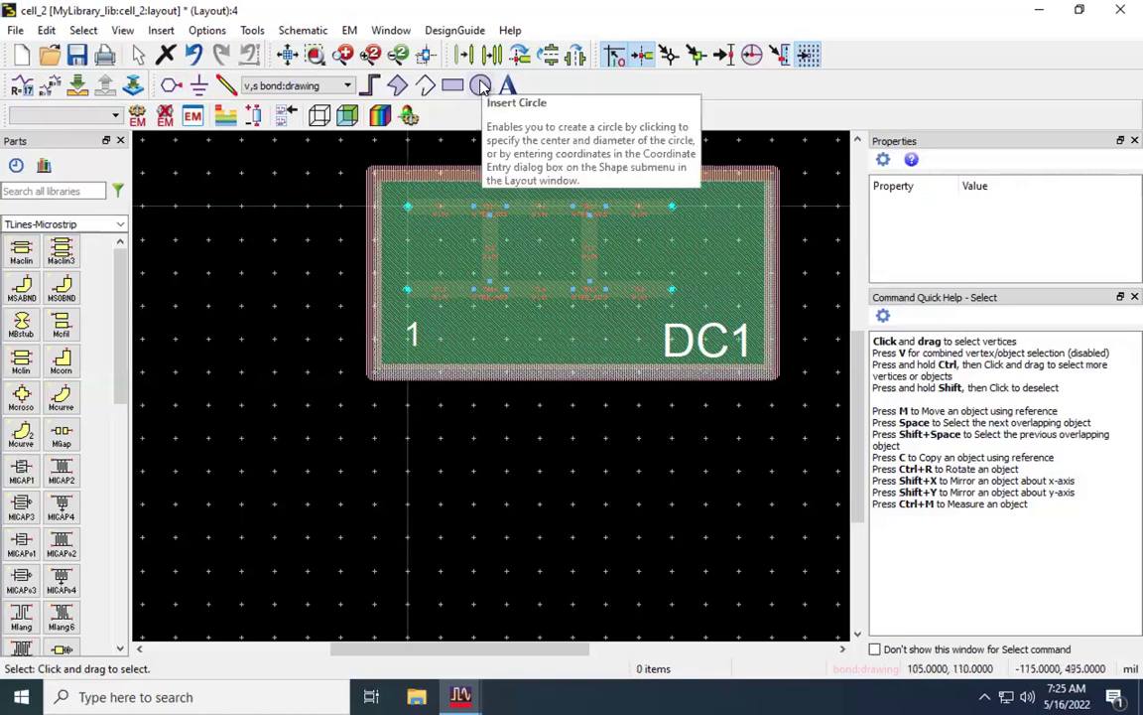
# Put the small new circle at the board's top right on the hole:drawing layer
pyautogui.click(480, 87)
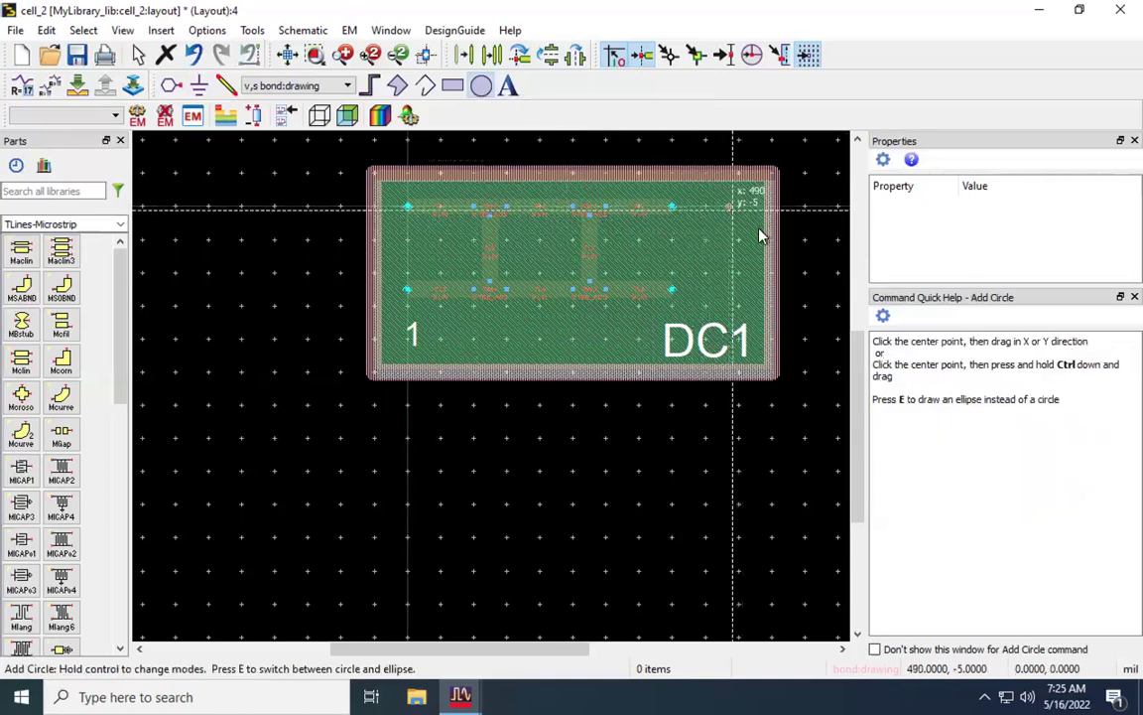
pyautogui.press('Escape')
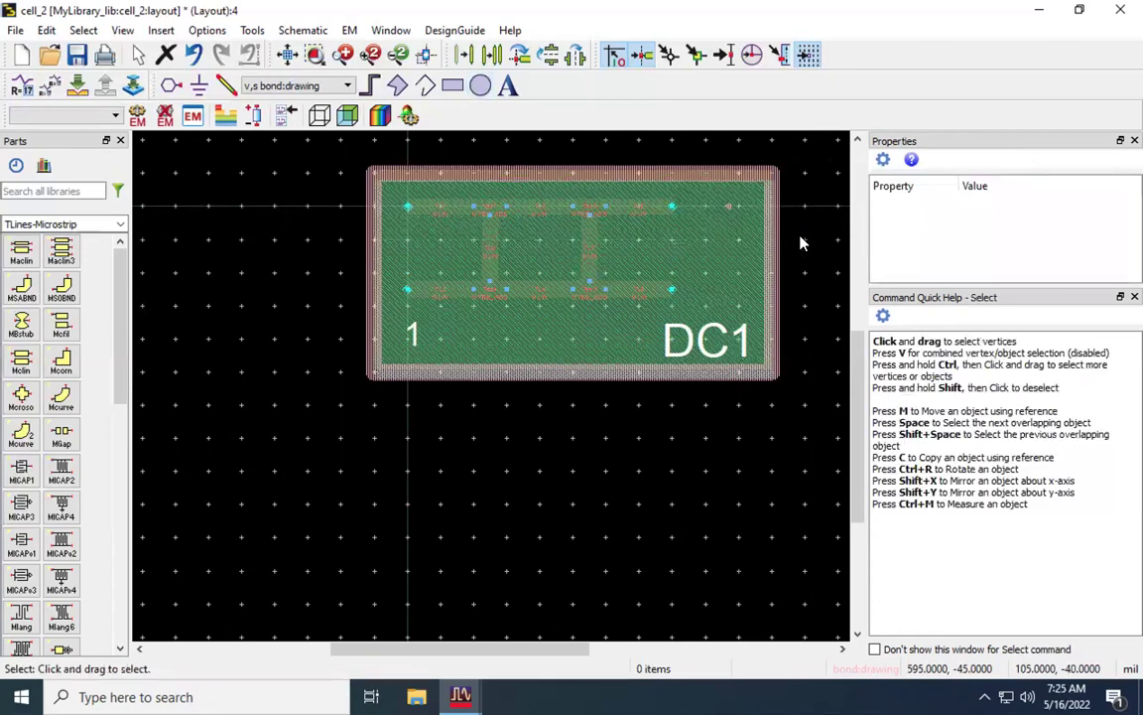
pyautogui.click(730, 208)
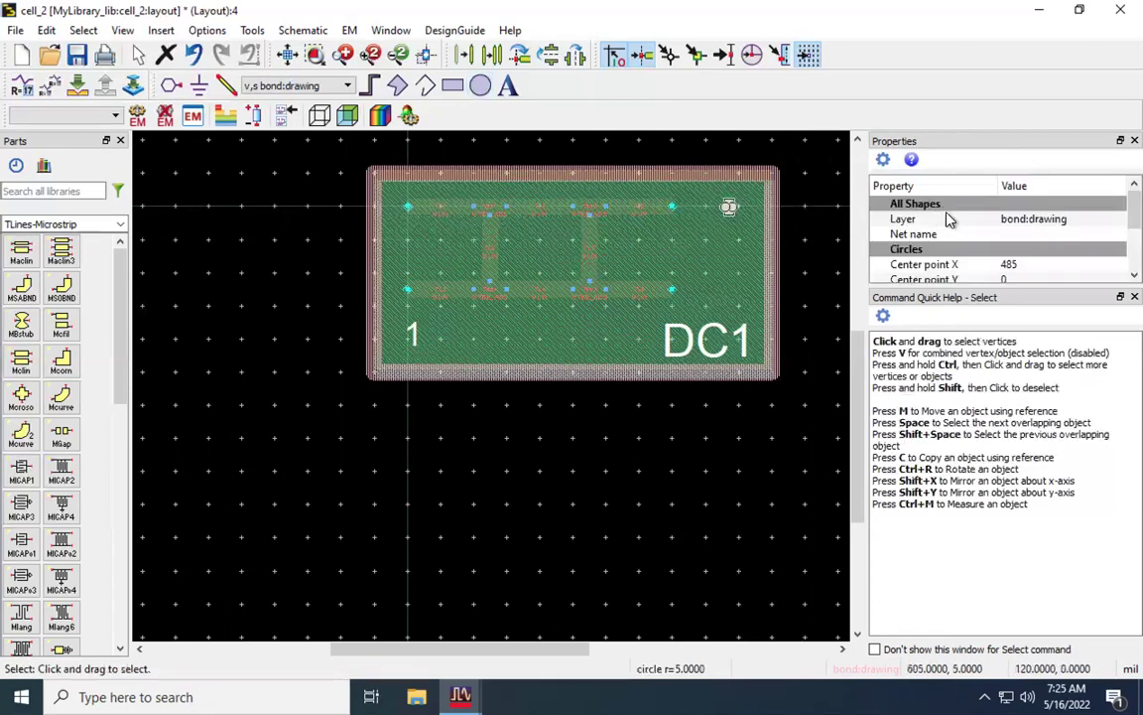
pyautogui.click(1032, 220)
pyautogui.click(1037, 219)
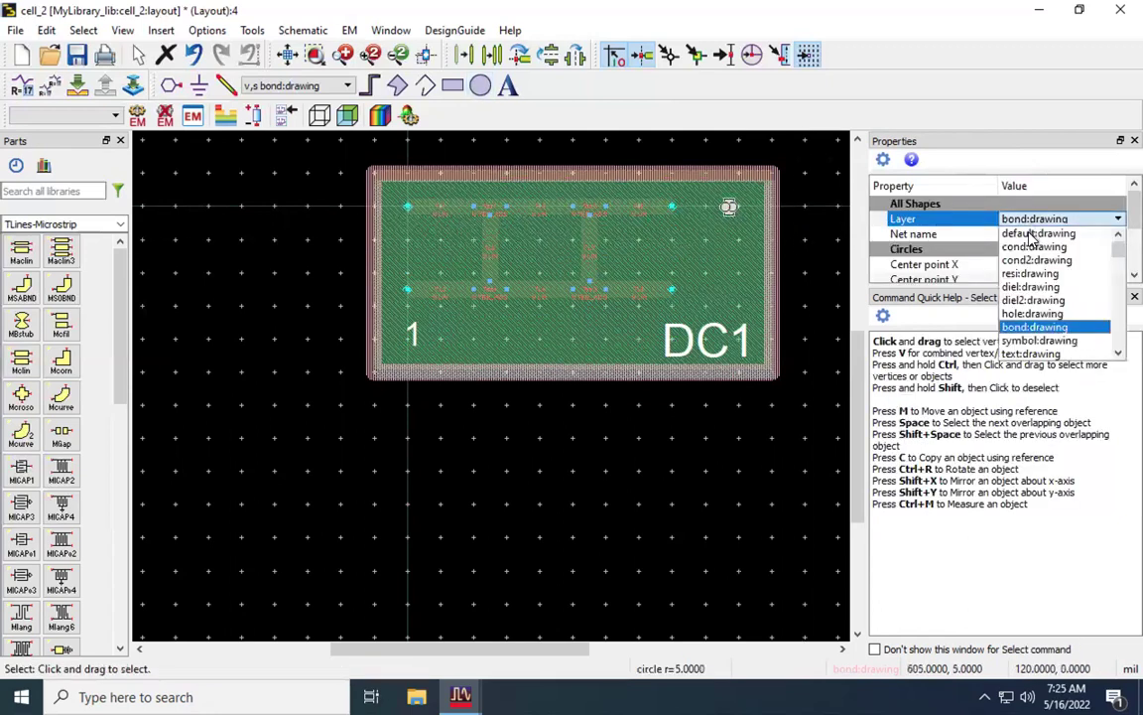
pyautogui.click(1086, 313)
pyautogui.click(630, 437)
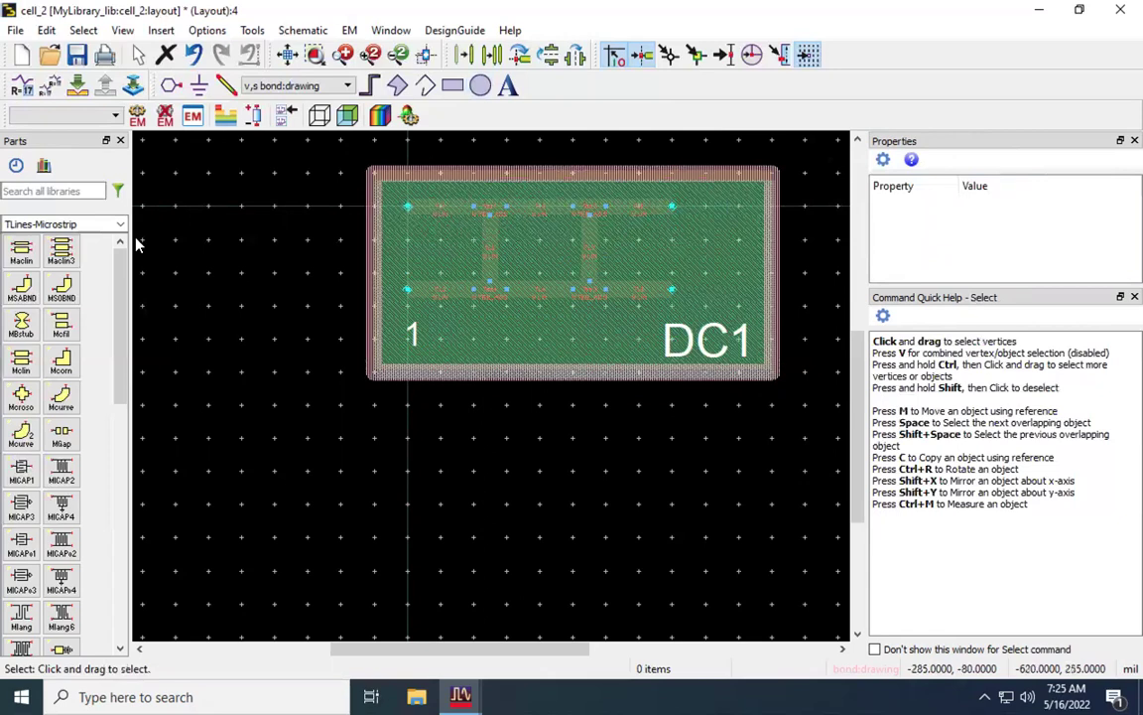
# Open the Export dialog for cell_2 and expand its file type list
pyautogui.click(15, 30)
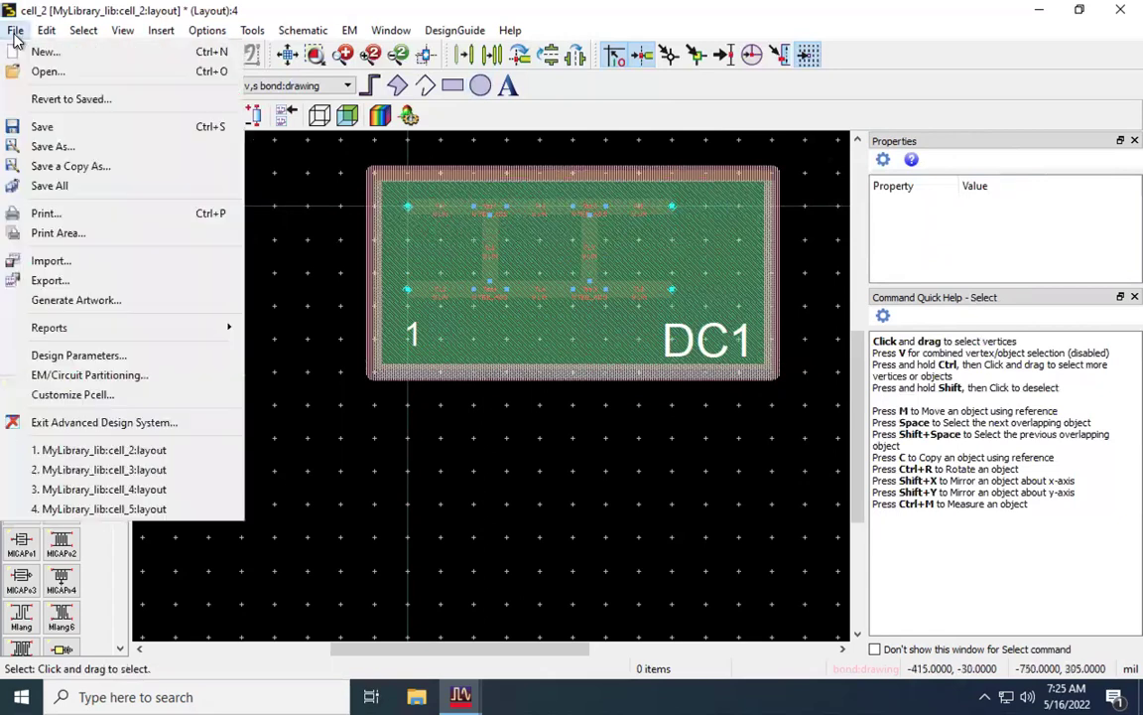
pyautogui.click(104, 284)
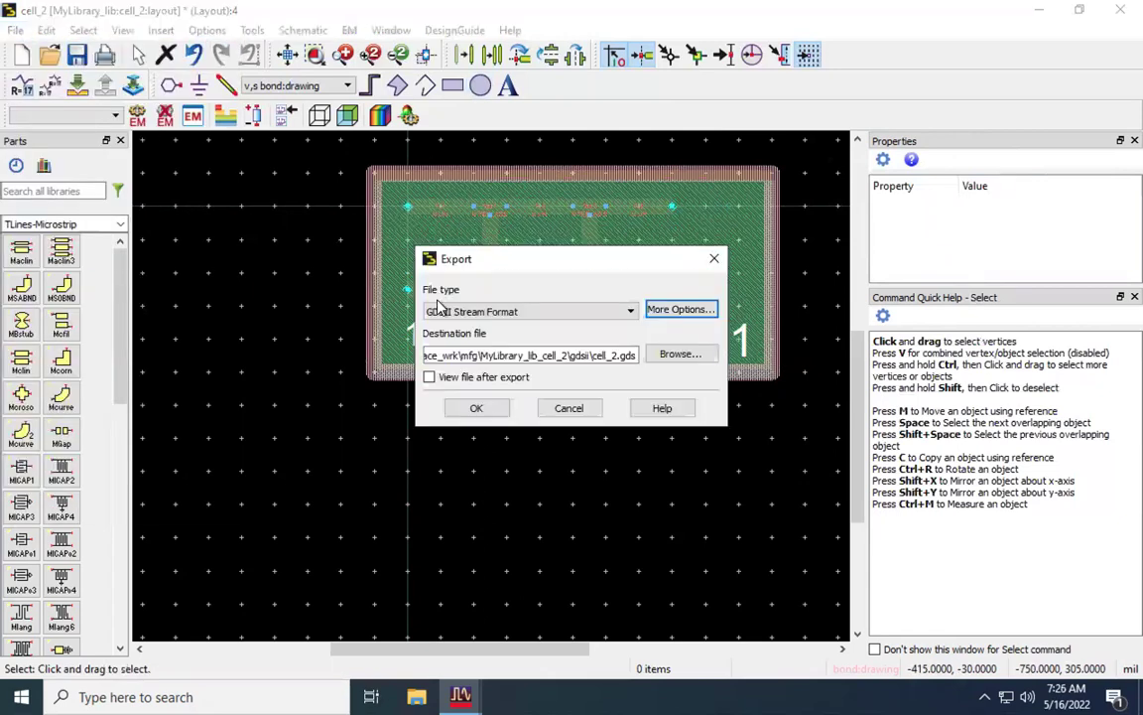
pyautogui.click(508, 312)
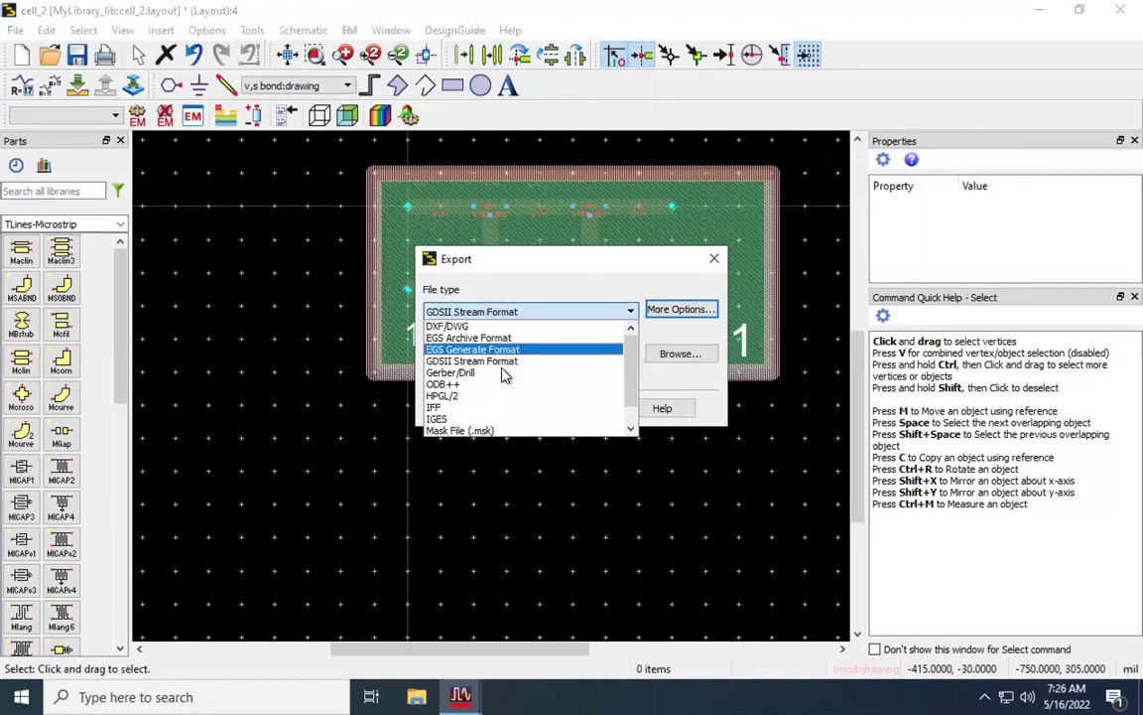
# Choose Gerber/Drill format and review the Layers and Drill tabs under More Options
pyautogui.click(502, 372)
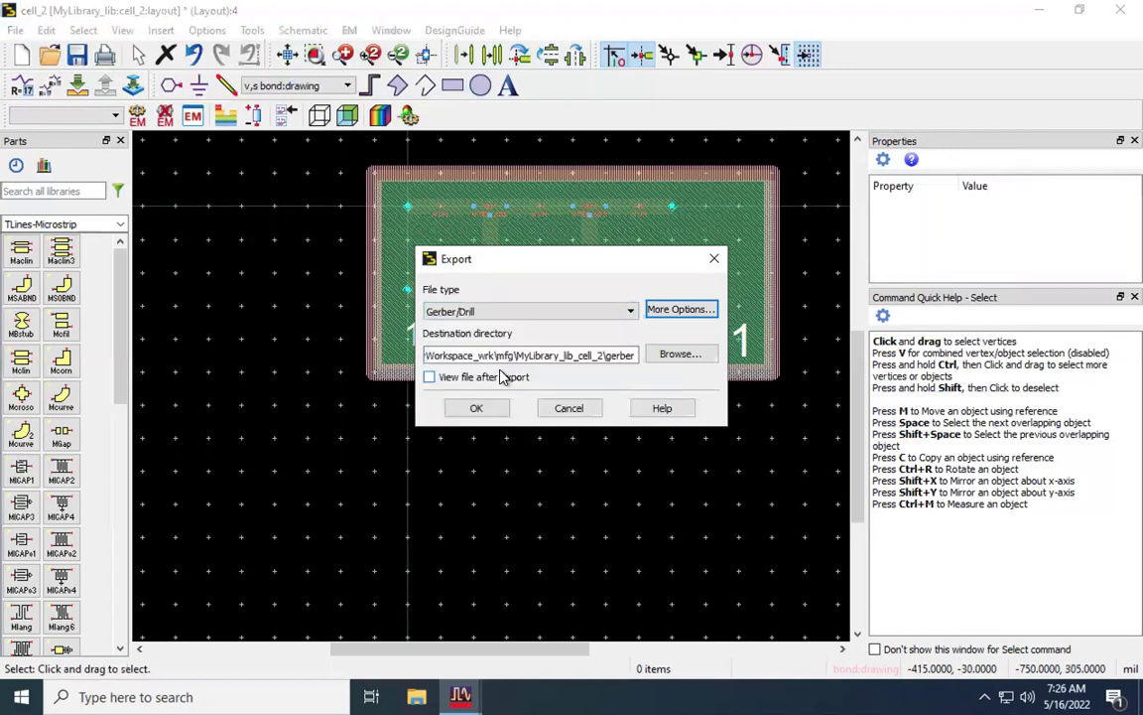
pyautogui.click(681, 311)
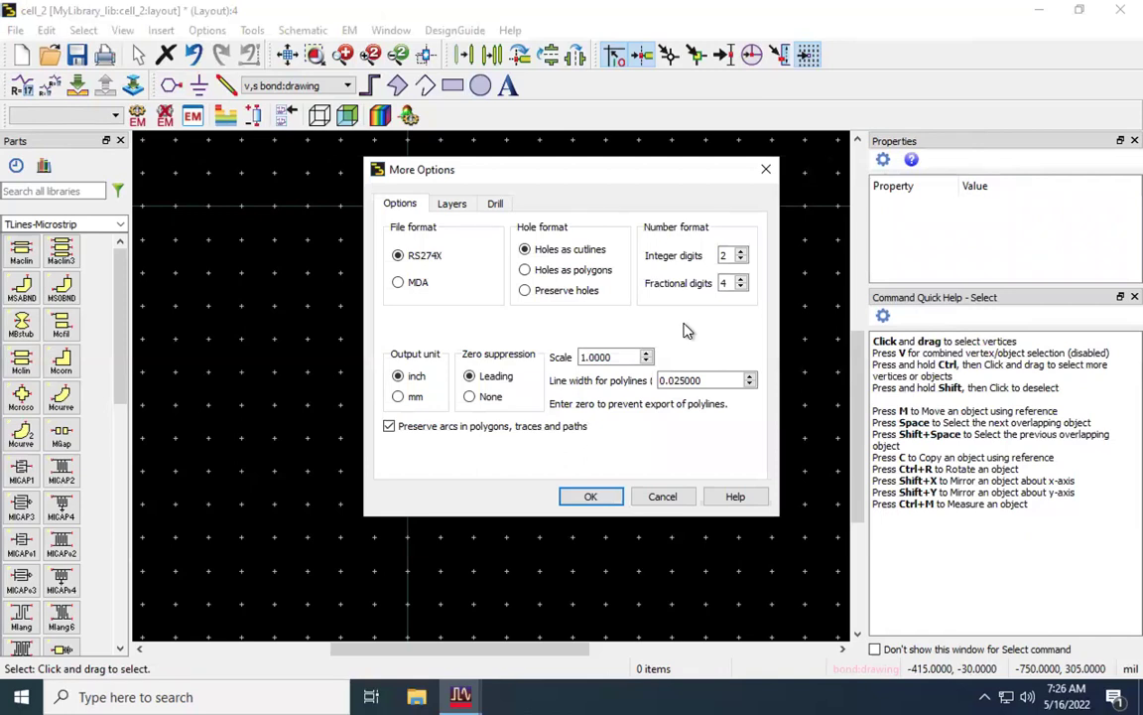
pyautogui.click(452, 208)
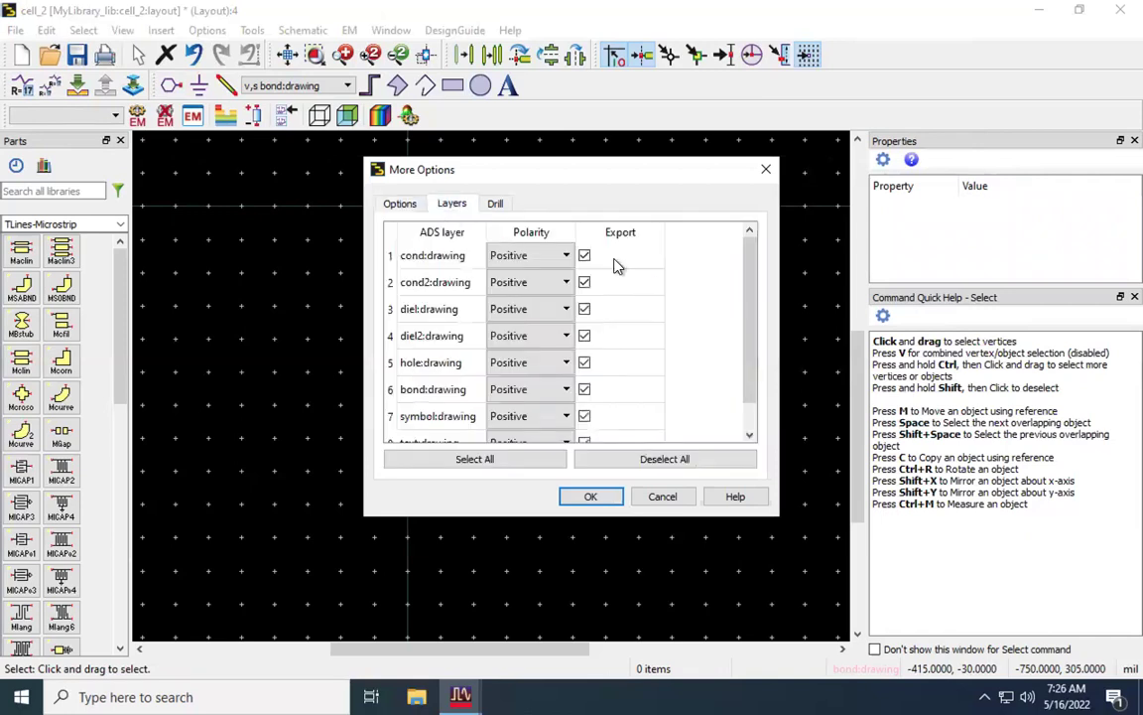
pyautogui.moveTo(745, 300); pyautogui.dragTo(742, 339)
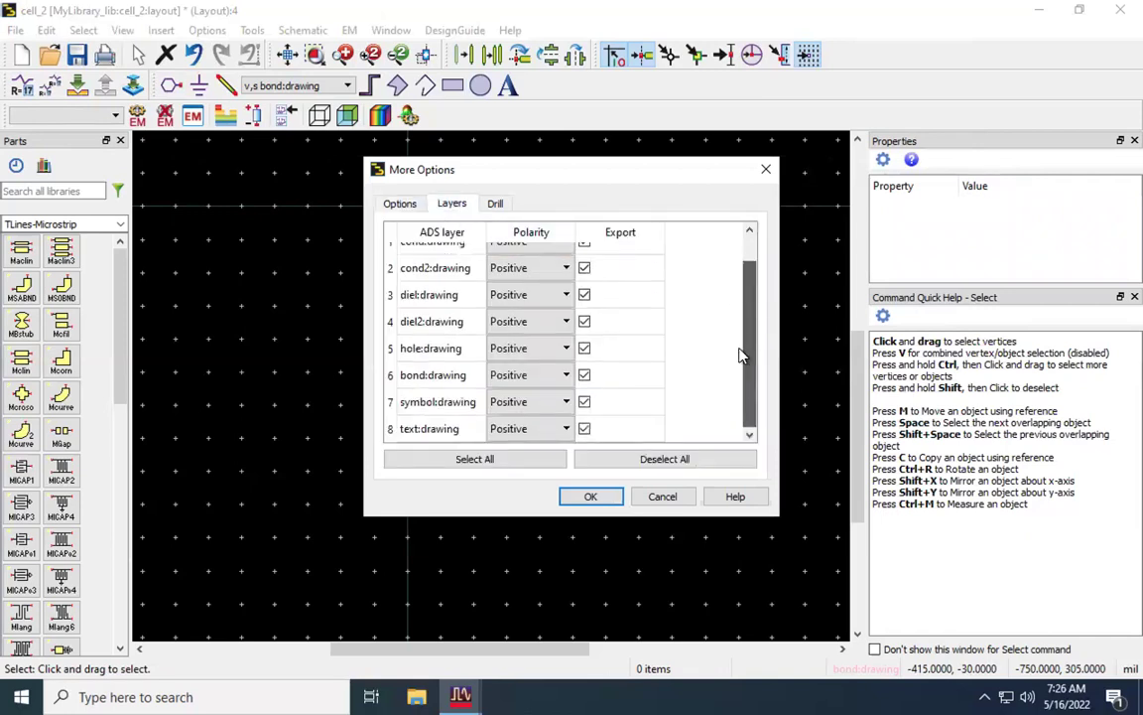
pyautogui.scroll(1, 751, 290)
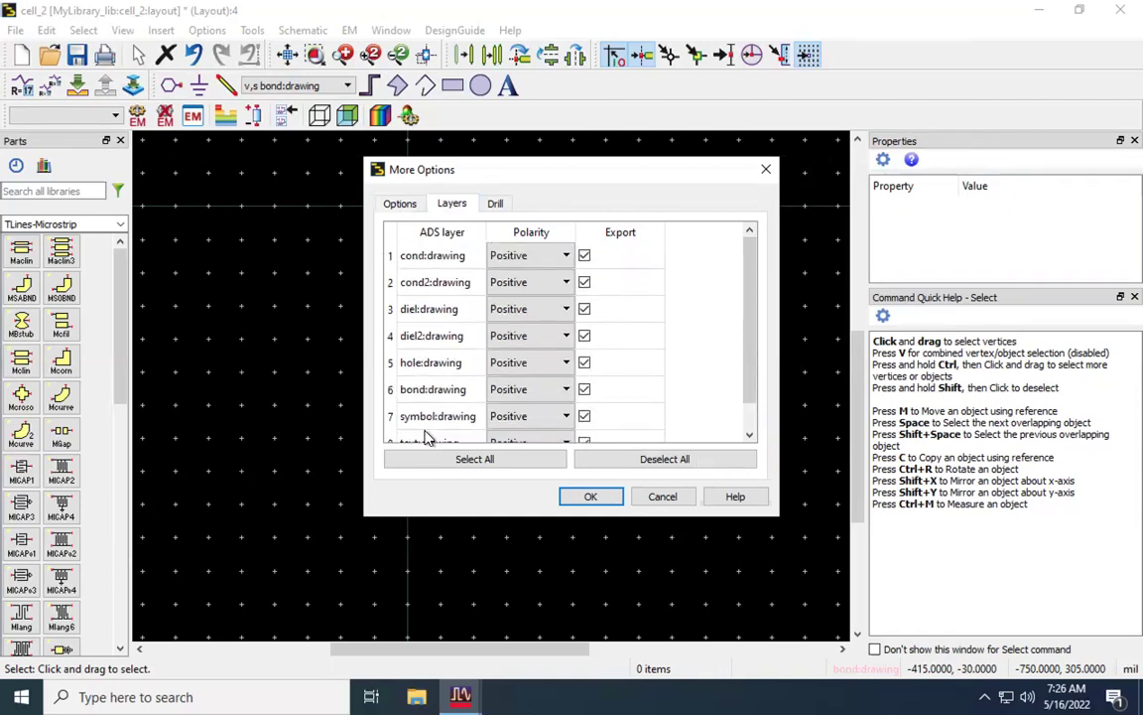
pyautogui.scroll(-1, 427, 438)
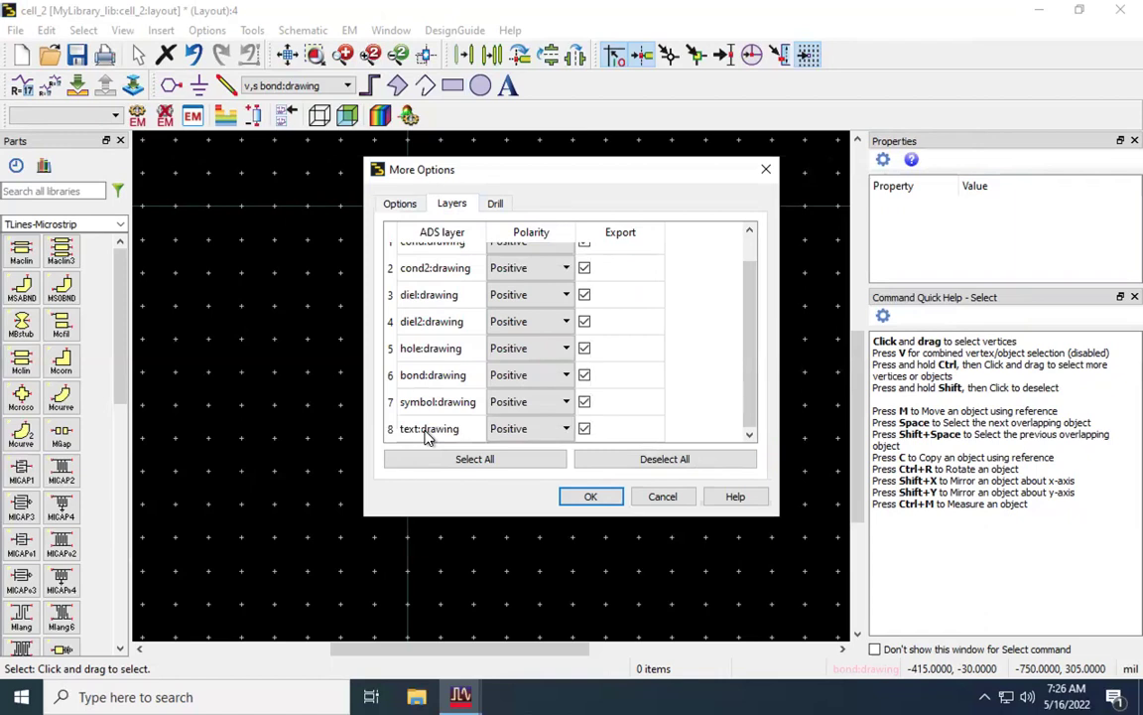
pyautogui.click(495, 205)
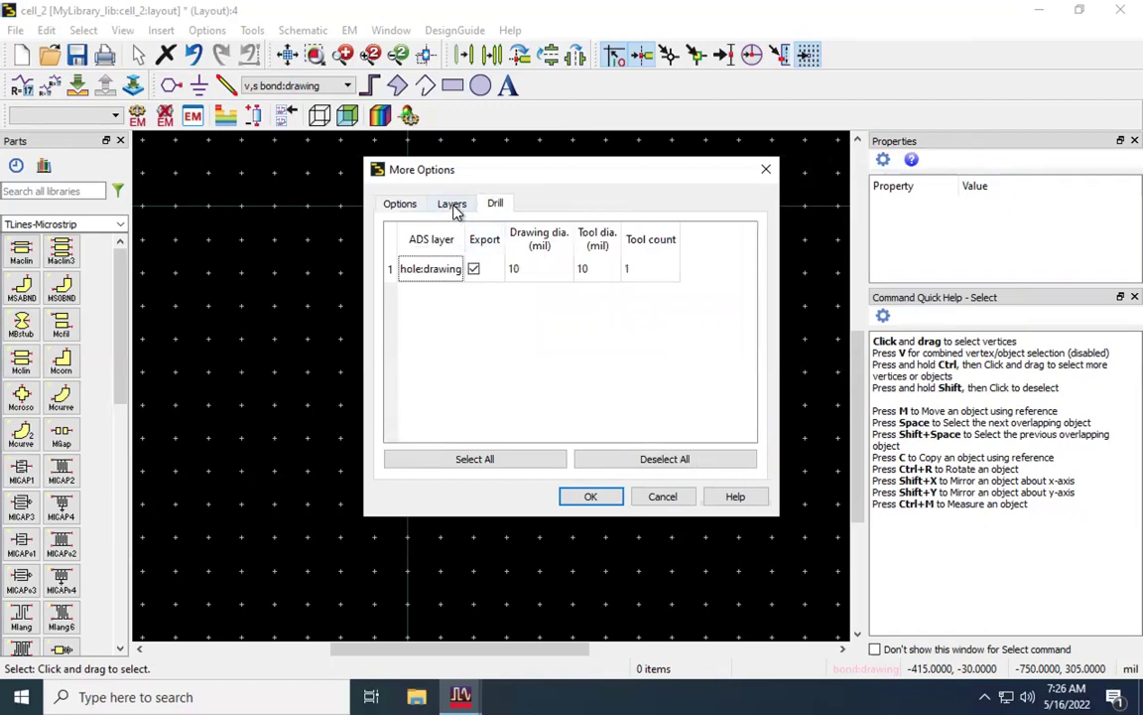
pyautogui.click(451, 206)
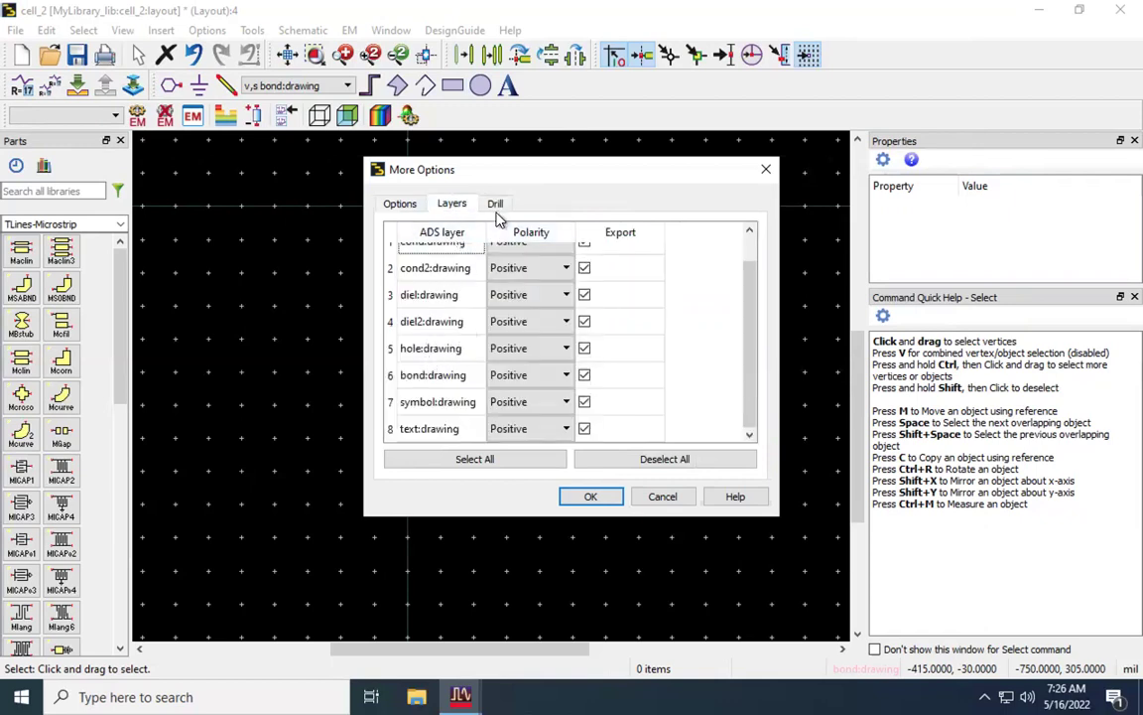
pyautogui.click(495, 205)
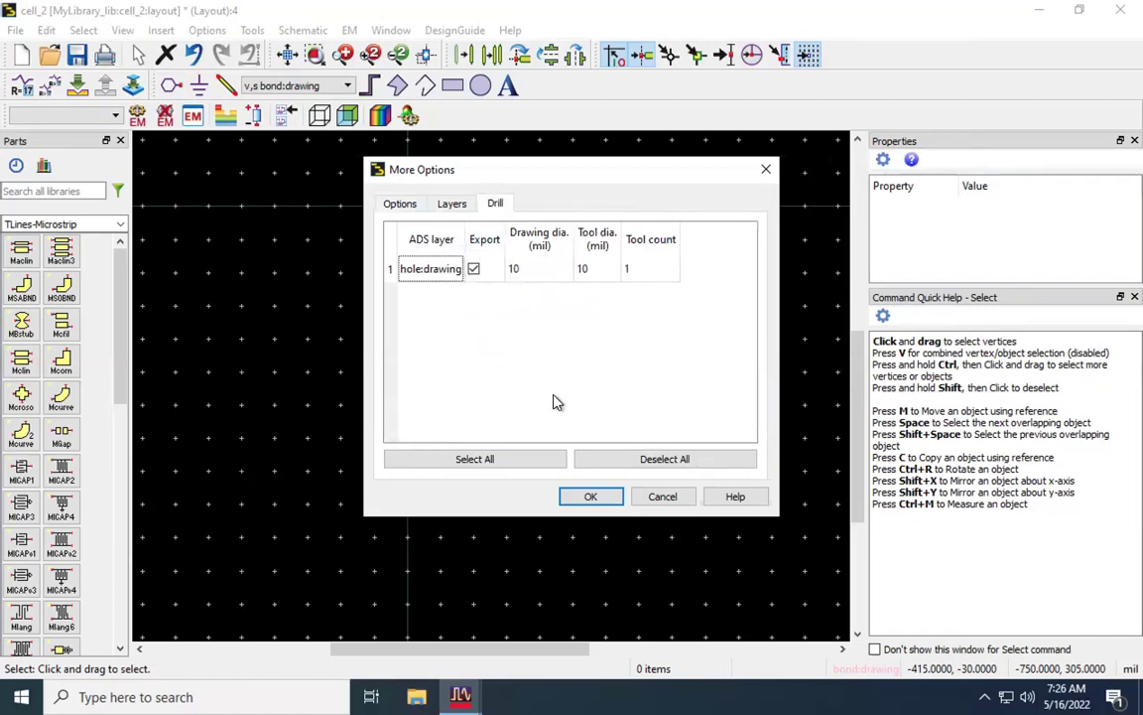
pyautogui.click(589, 497)
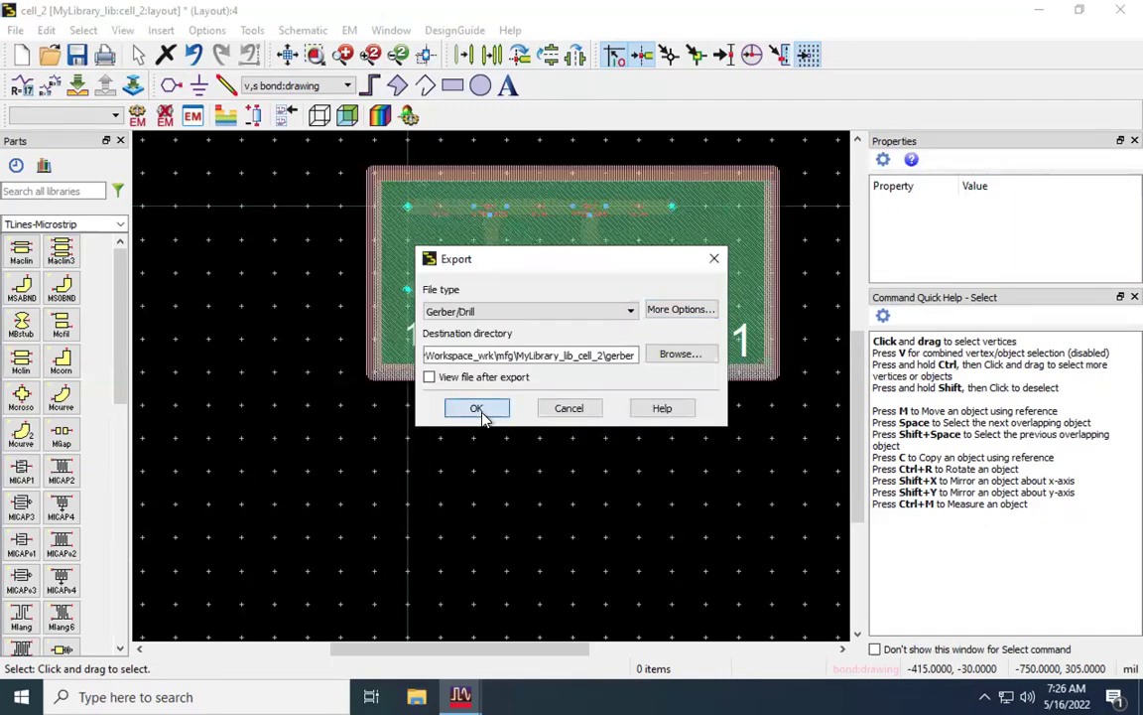
# Run the Gerber/Drill export into the mfg gerber folder and dismiss the completion report
pyautogui.click(431, 377)
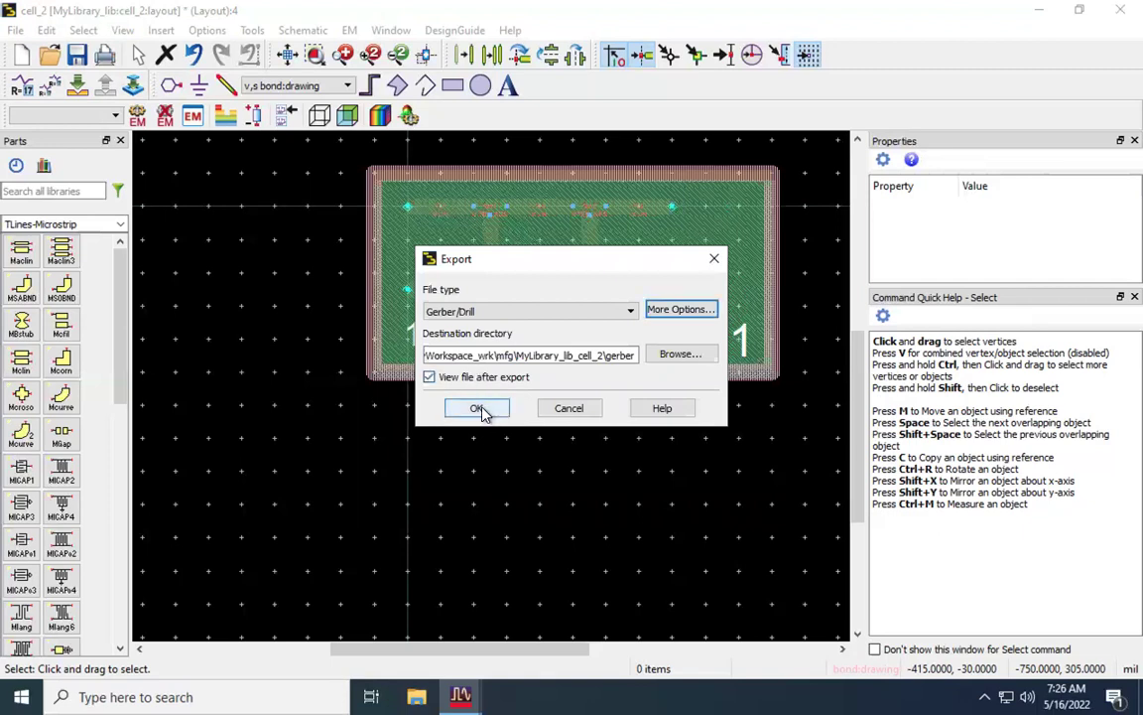
pyautogui.click(429, 377)
pyautogui.click(465, 408)
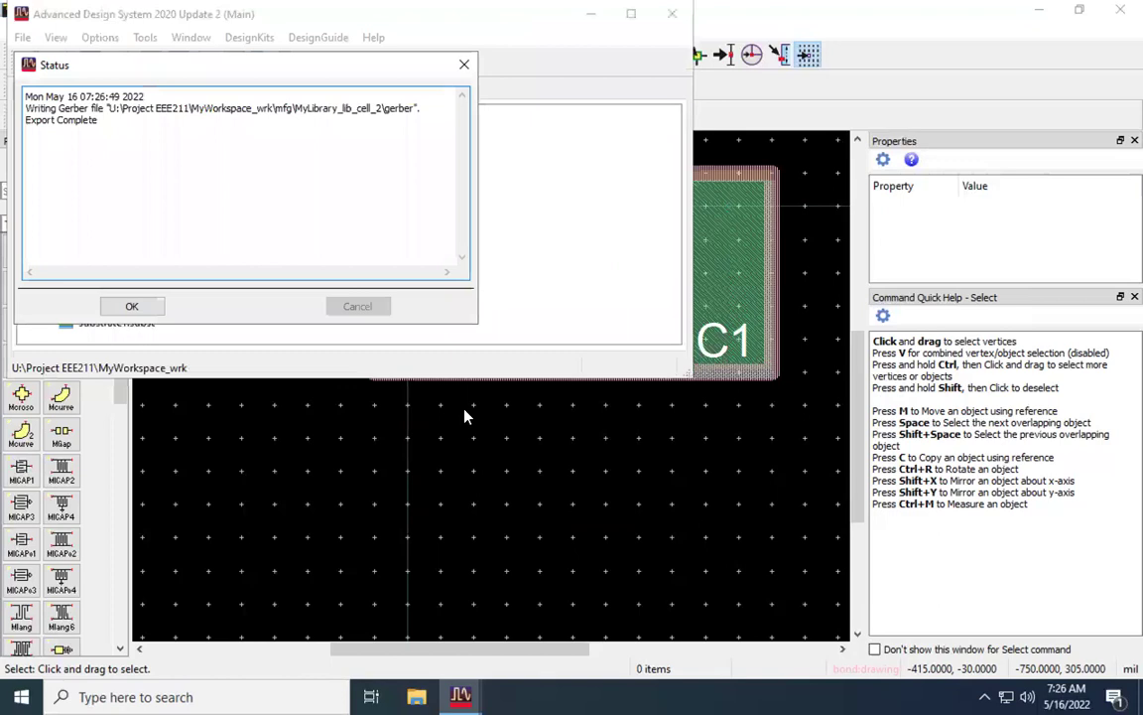
pyautogui.click(132, 306)
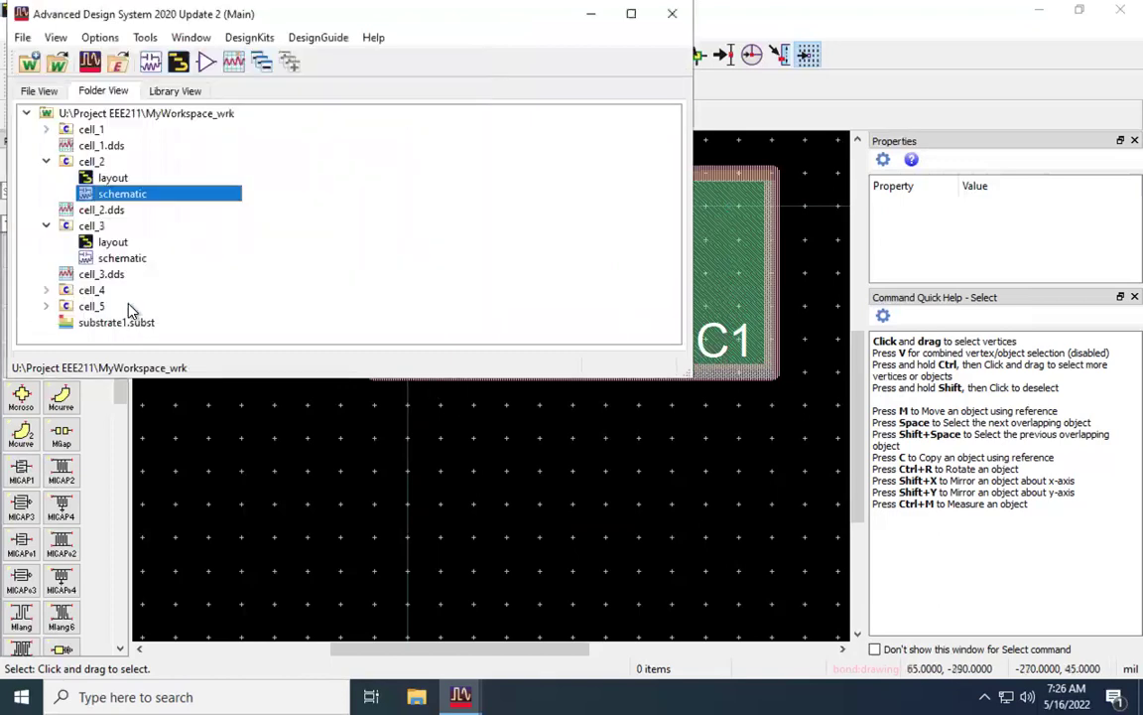
pyautogui.click(421, 690)
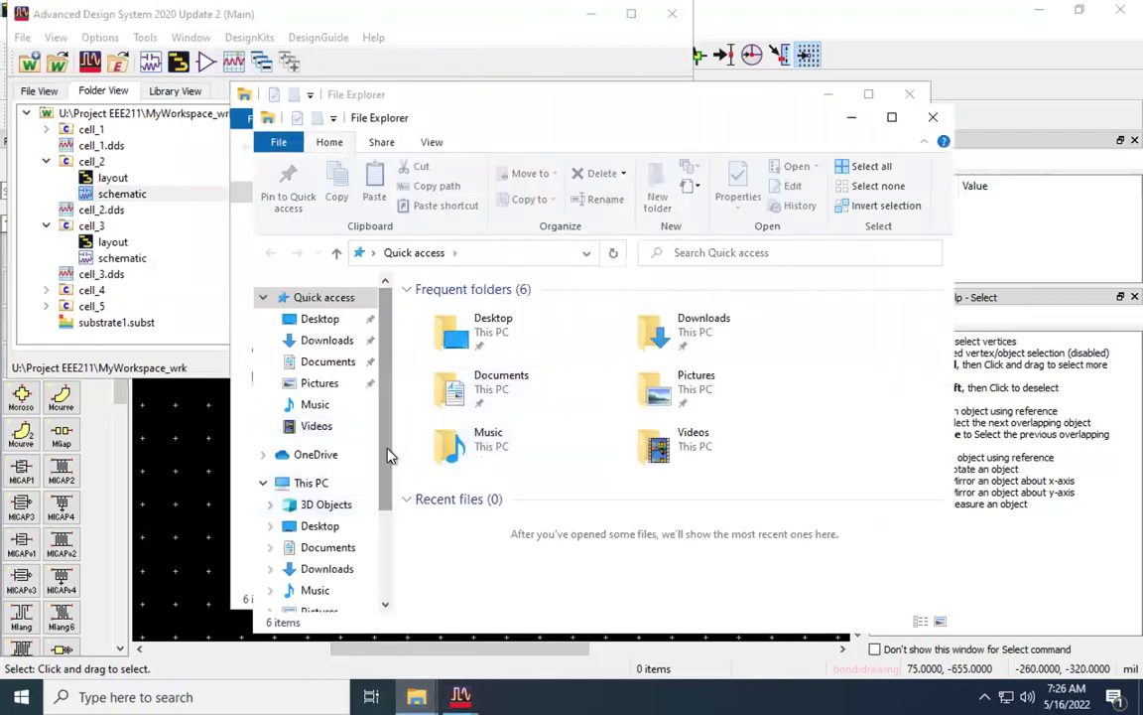
# Browse to U: > Project EEE211 > MyWorkspace_wrk > mfg > MyLibrary_lib_cell_2 > gerber
pyautogui.scroll(-3, 353, 447)
pyautogui.click(360, 555)
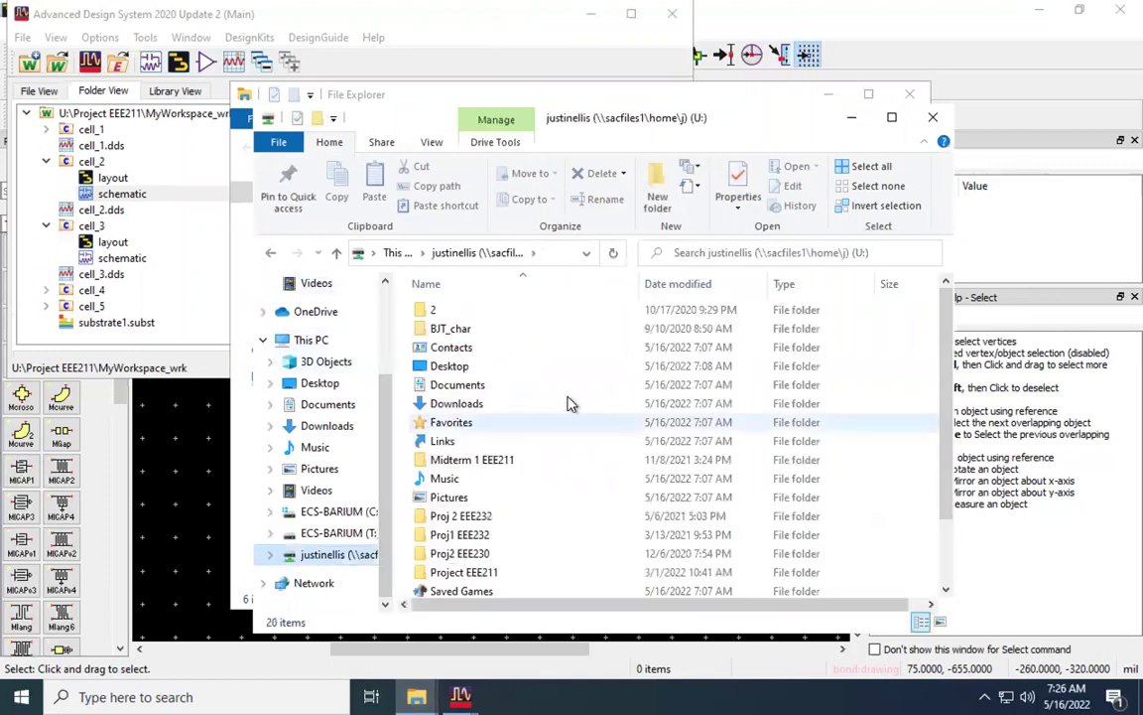
pyautogui.doubleClick(519, 573)
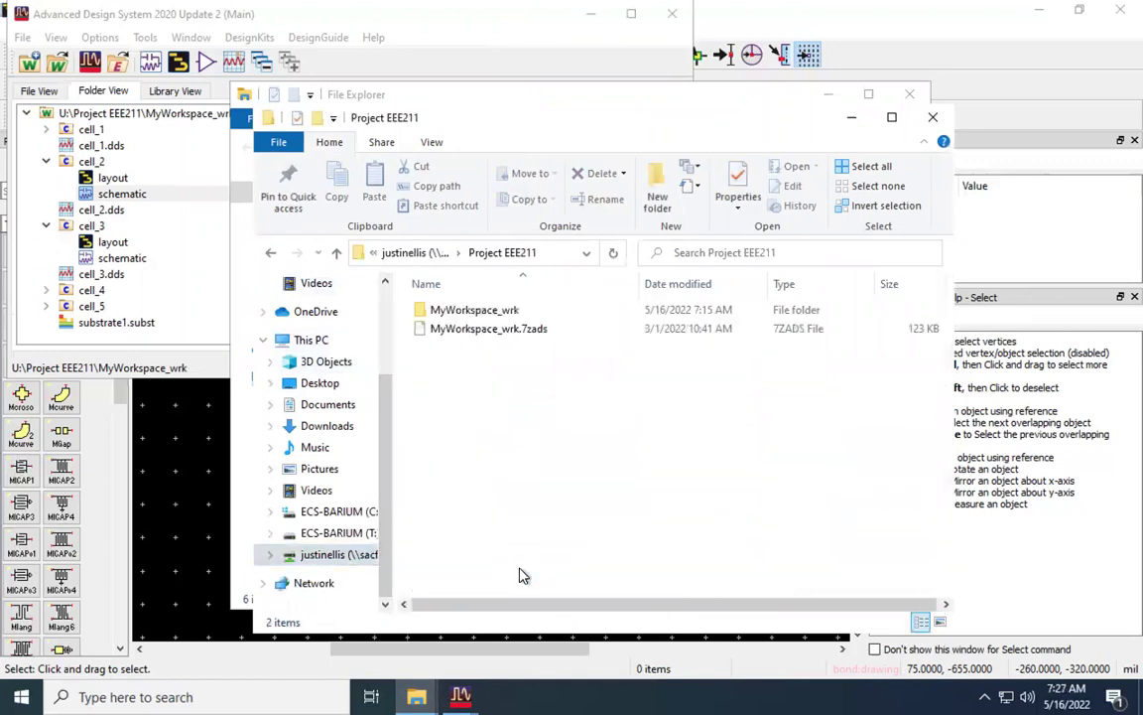
pyautogui.doubleClick(516, 314)
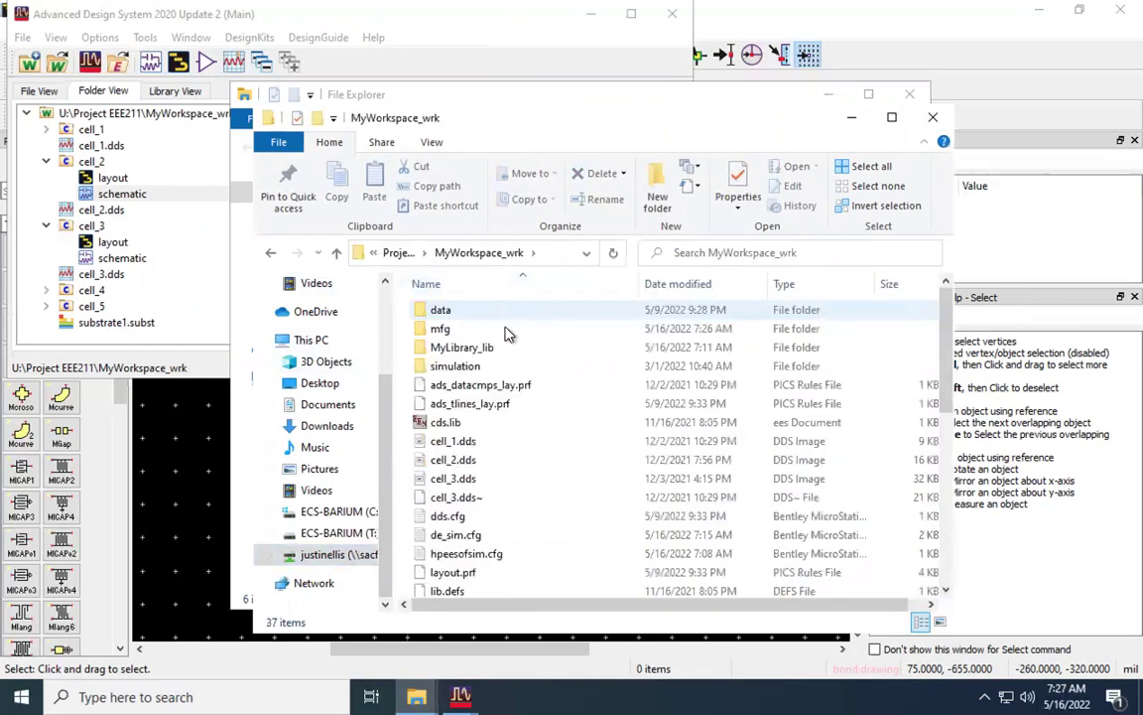
pyautogui.doubleClick(503, 337)
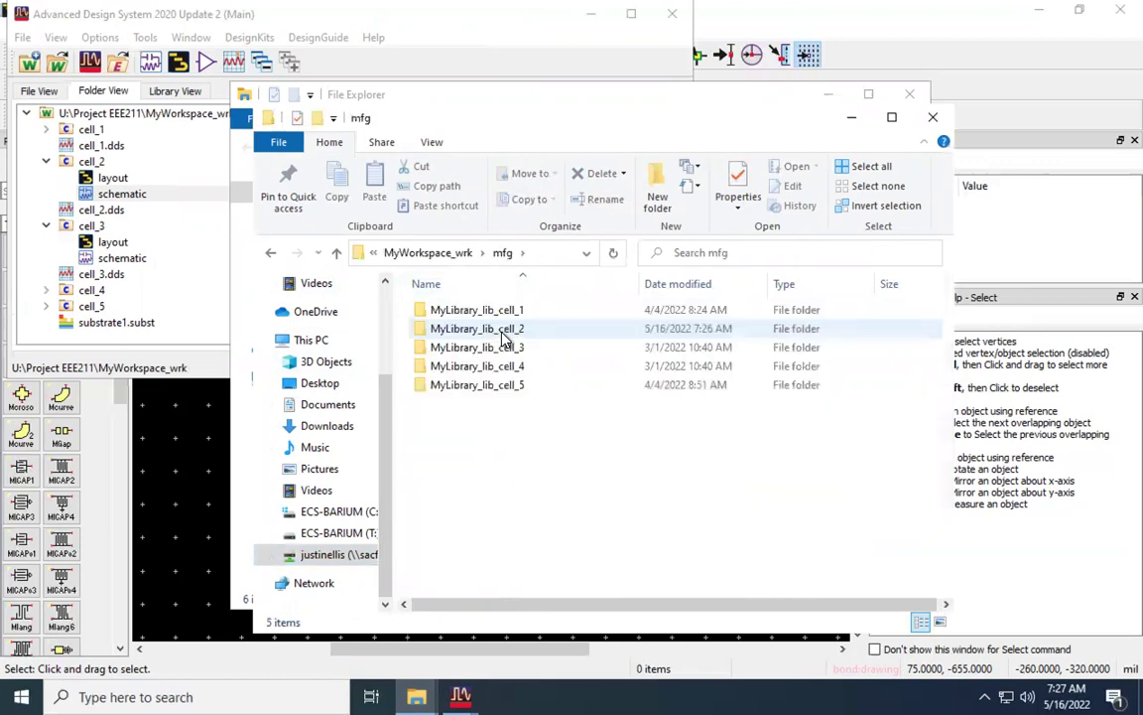
pyautogui.doubleClick(501, 329)
pyautogui.doubleClick(499, 332)
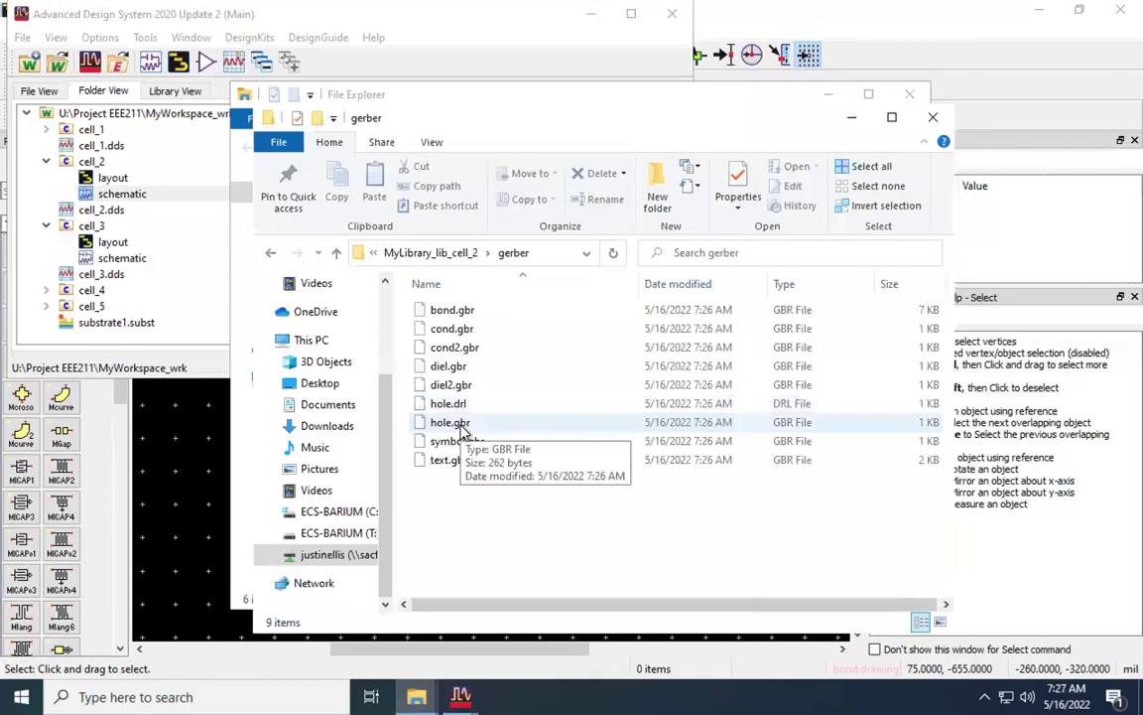
# Delete the empty hole.gbr file, keeping hole.drl among the eight remaining files
pyautogui.click(462, 429)
pyautogui.rightClick(462, 429)
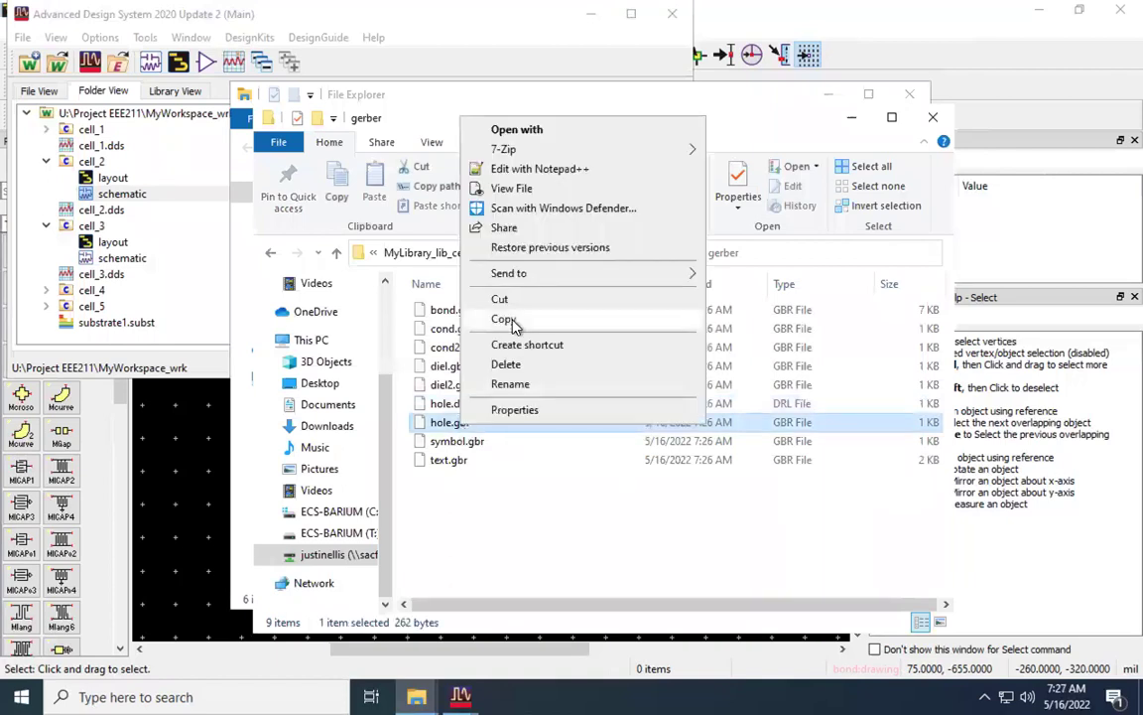
pyautogui.click(531, 366)
pyautogui.click(641, 420)
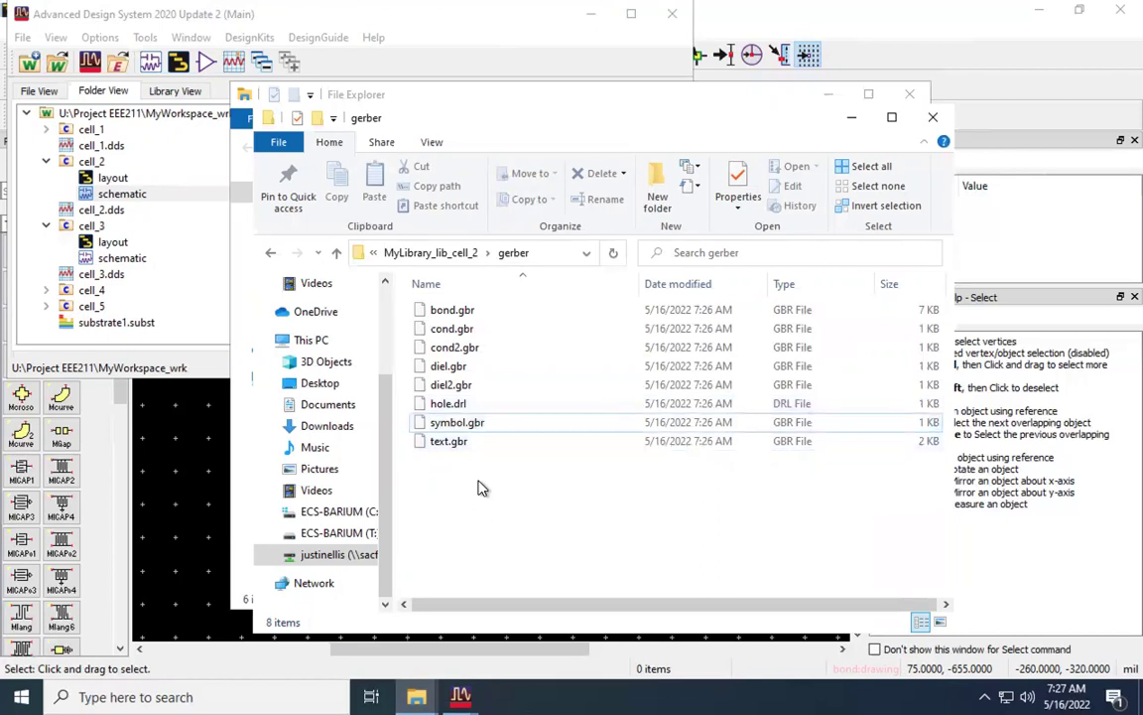
pyautogui.click(489, 438)
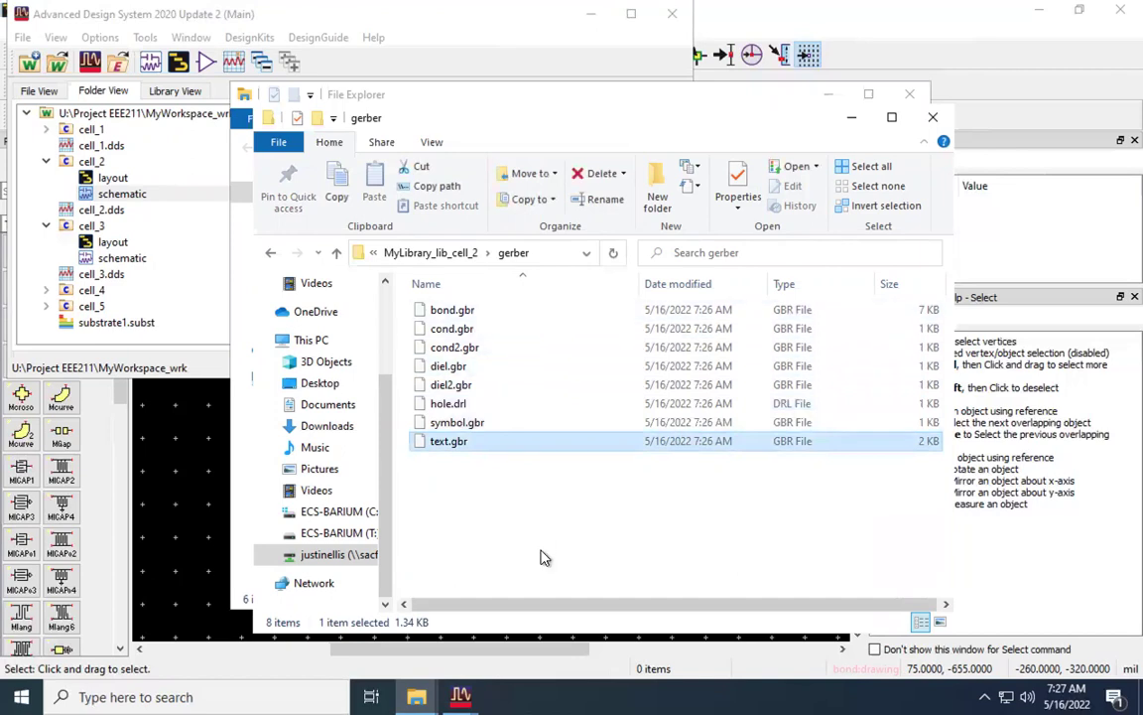
pyautogui.click(505, 527)
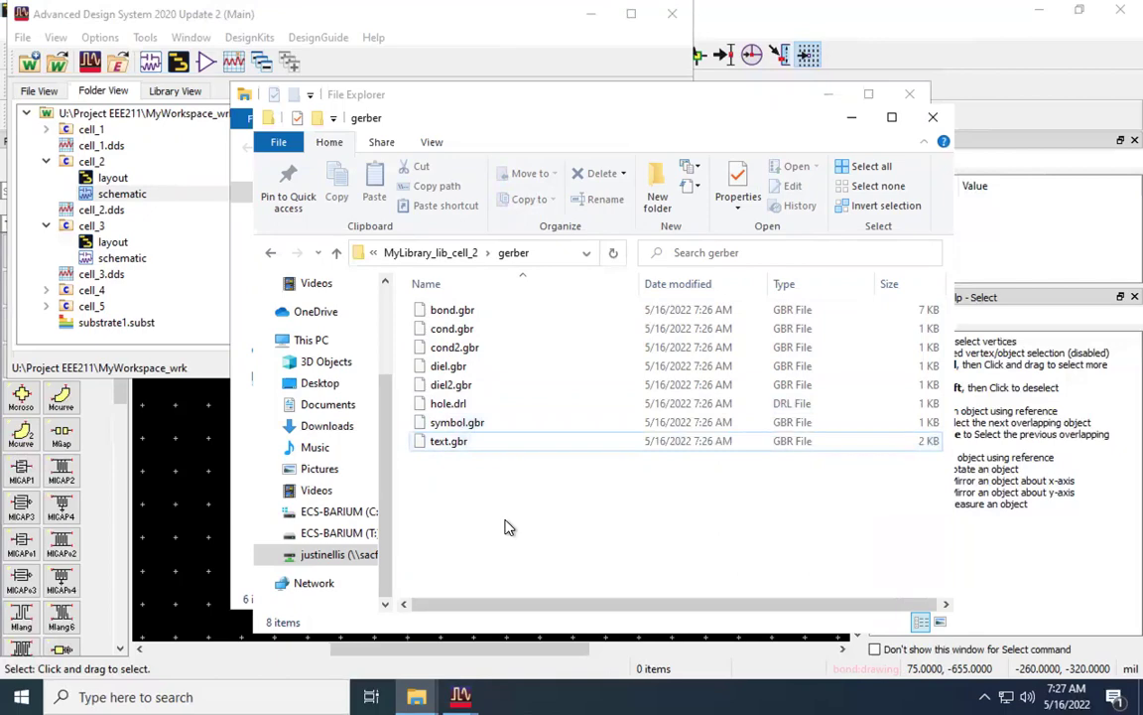
# Review EasyPCB's 2-layer naming guide in Safari, then switch back to the remote Windows File Explorer
pyautogui.hotkey('ctrl', 'Up')
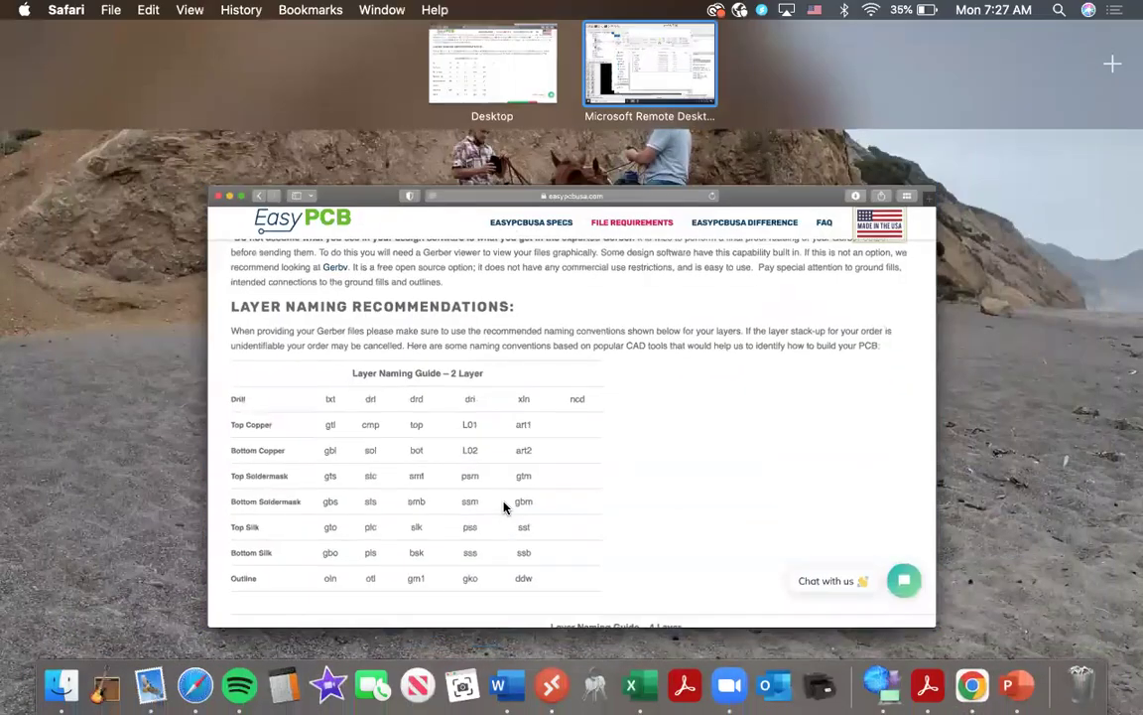
pyautogui.click(503, 507)
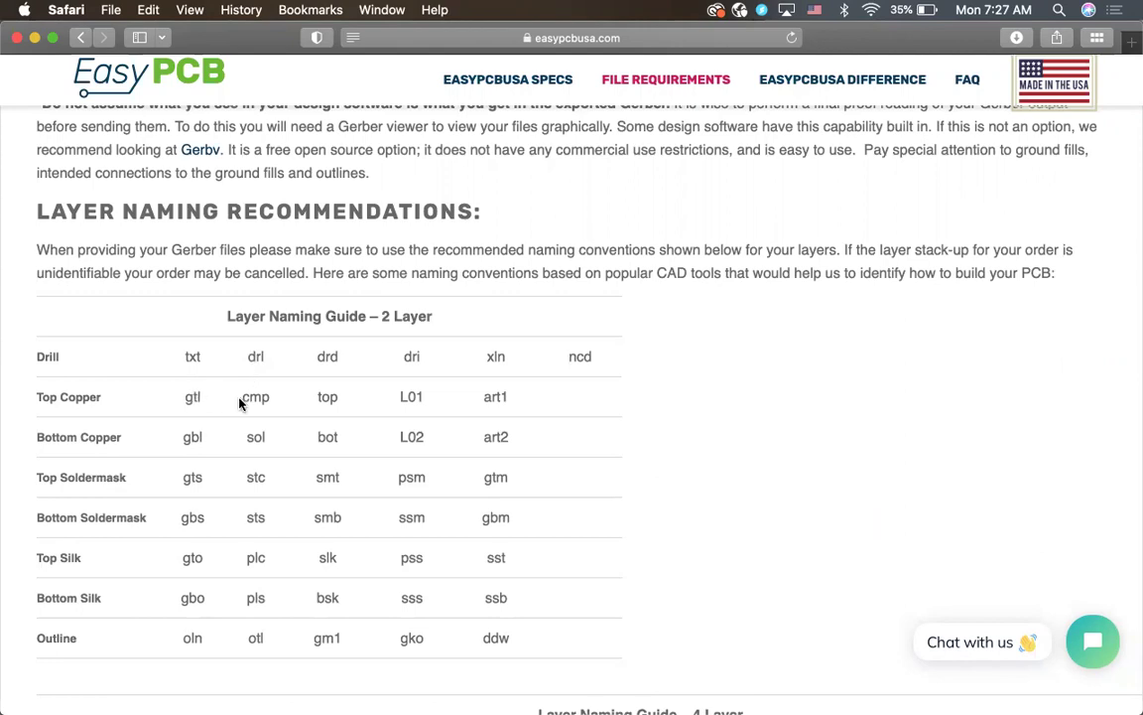
pyautogui.hotkey('ctrl', 'Up')
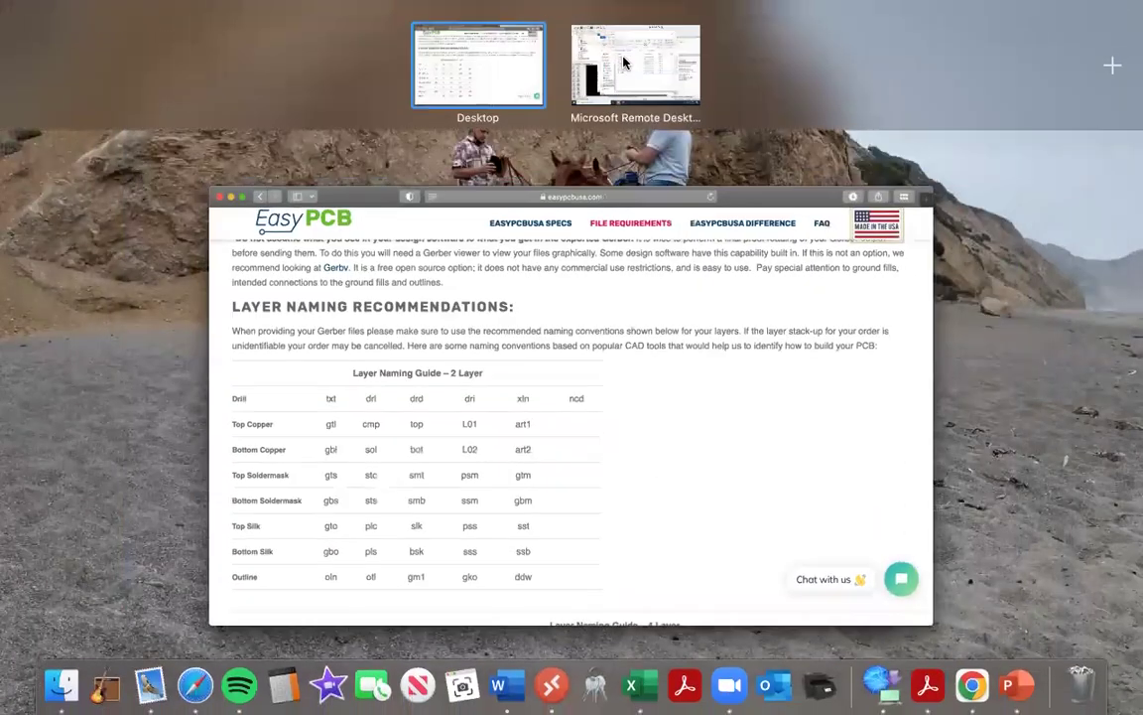
pyautogui.click(623, 62)
# Rename cond.gbr to cond.gtl, accepting the extension change warning
pyautogui.click(472, 331)
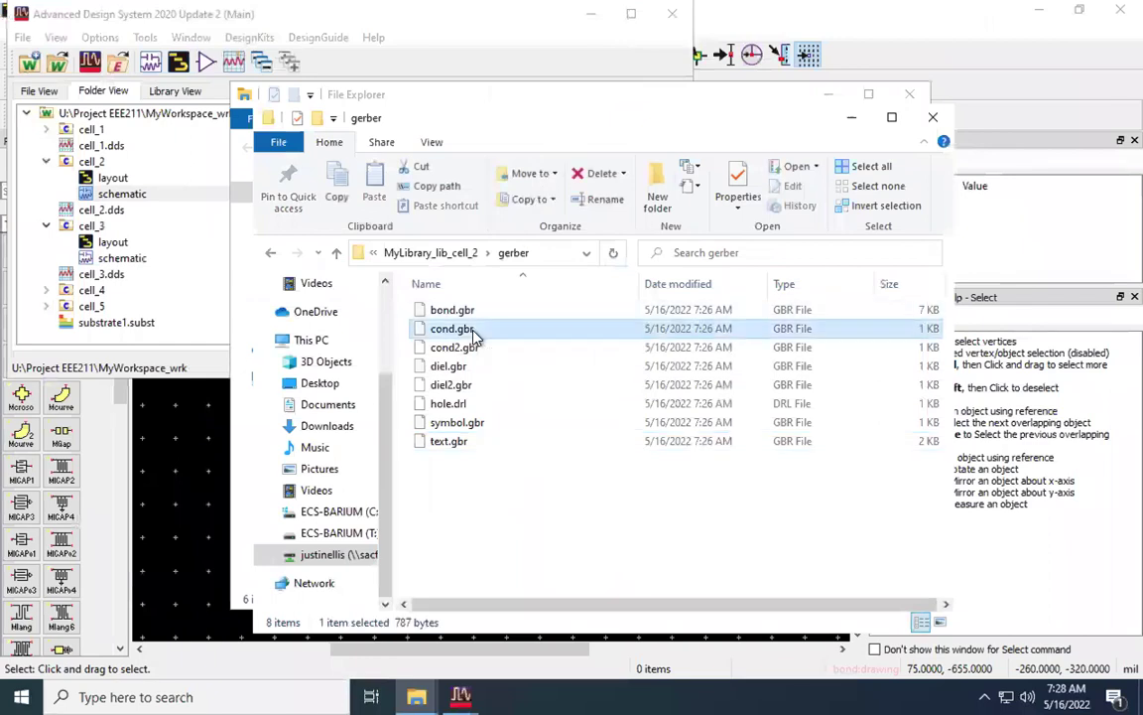
pyautogui.rightClick(474, 333)
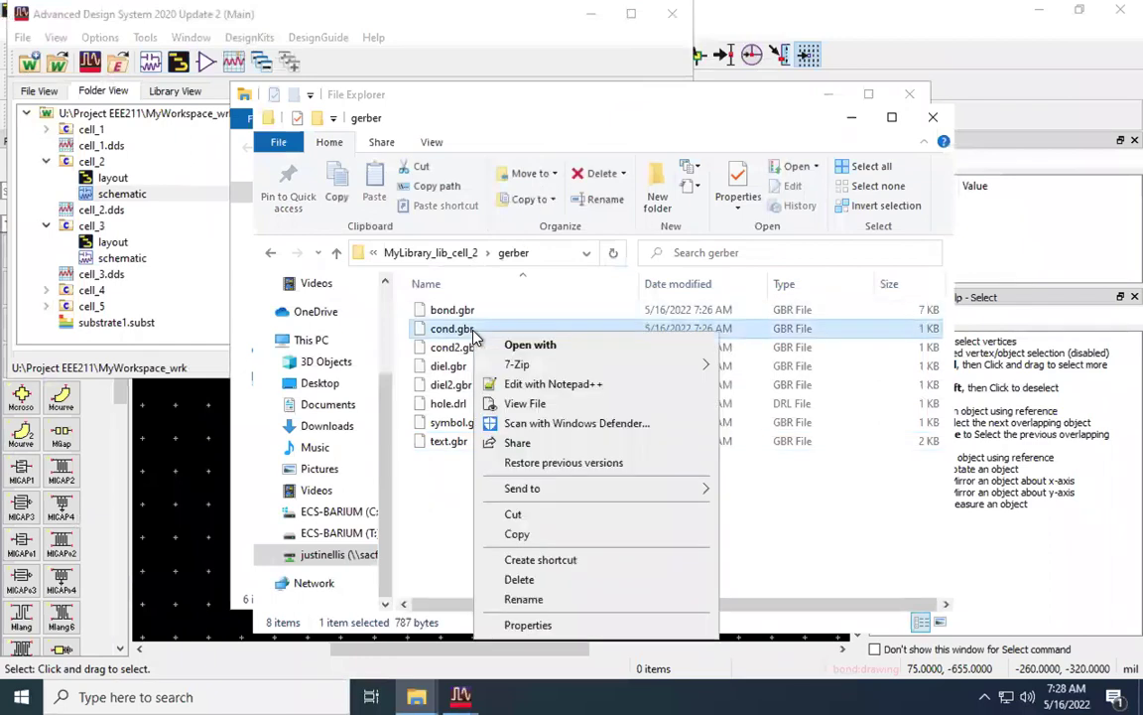
pyautogui.click(549, 603)
pyautogui.press('Right')
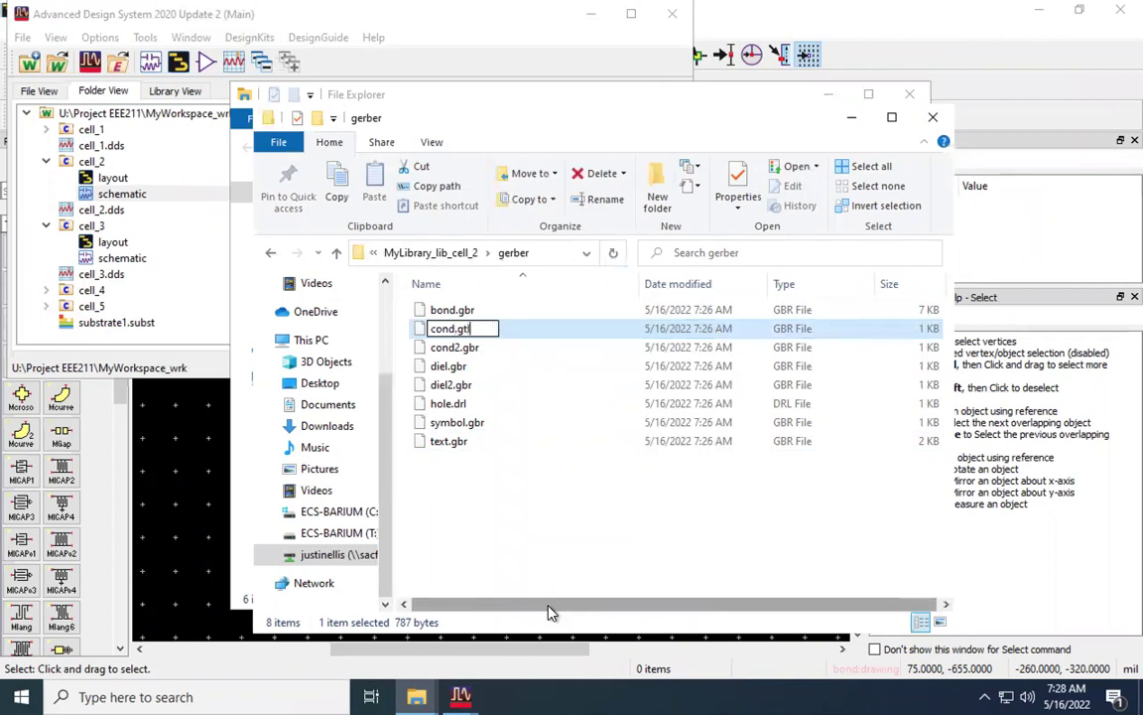
pyautogui.press('Return')
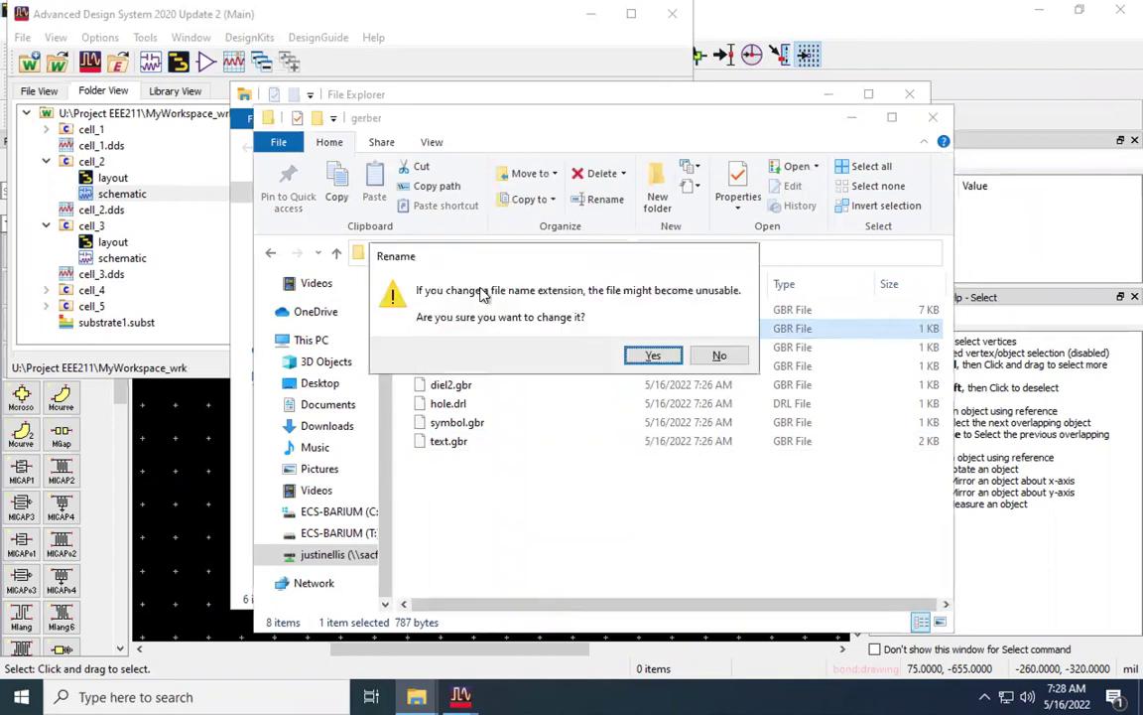
pyautogui.click(654, 356)
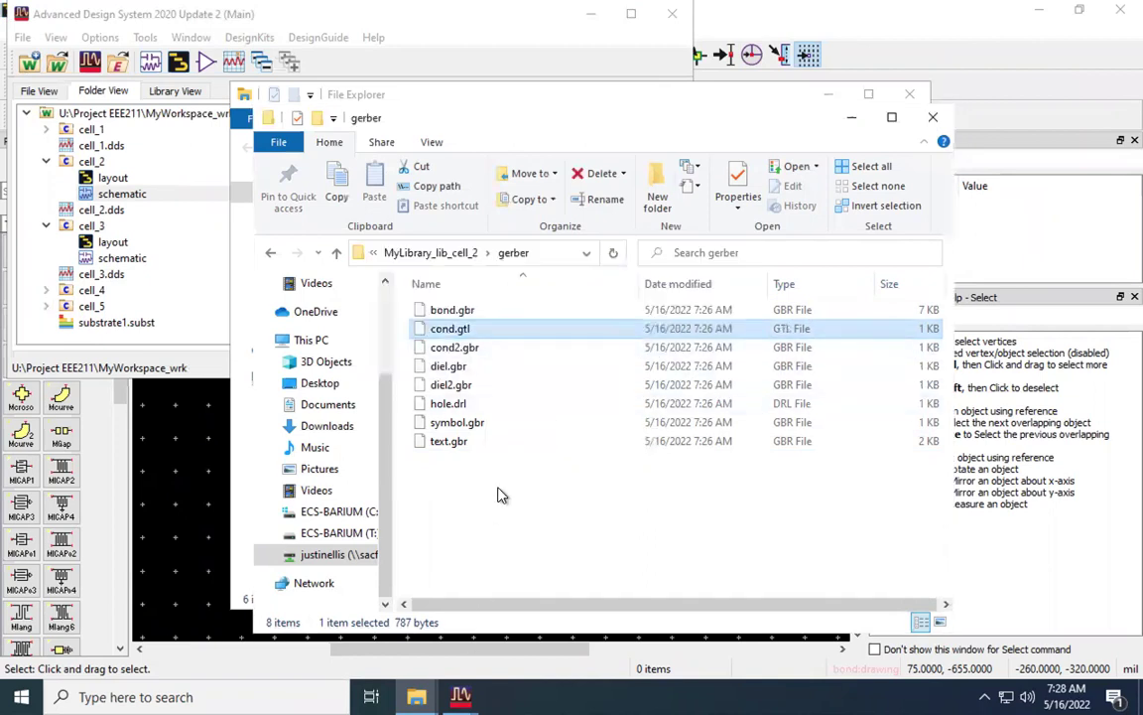
pyautogui.press('ctrl+super+f')
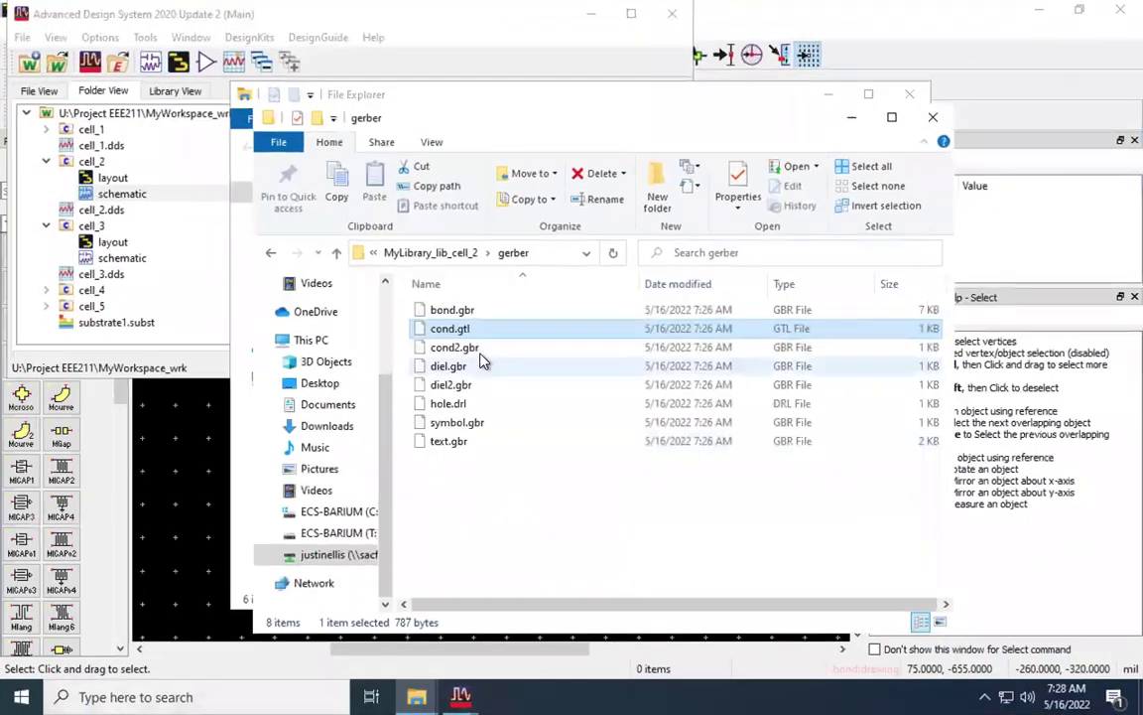
# Rename cond2.gbr to cond2.gbl, checking the naming guide afterwards
pyautogui.click(482, 349)
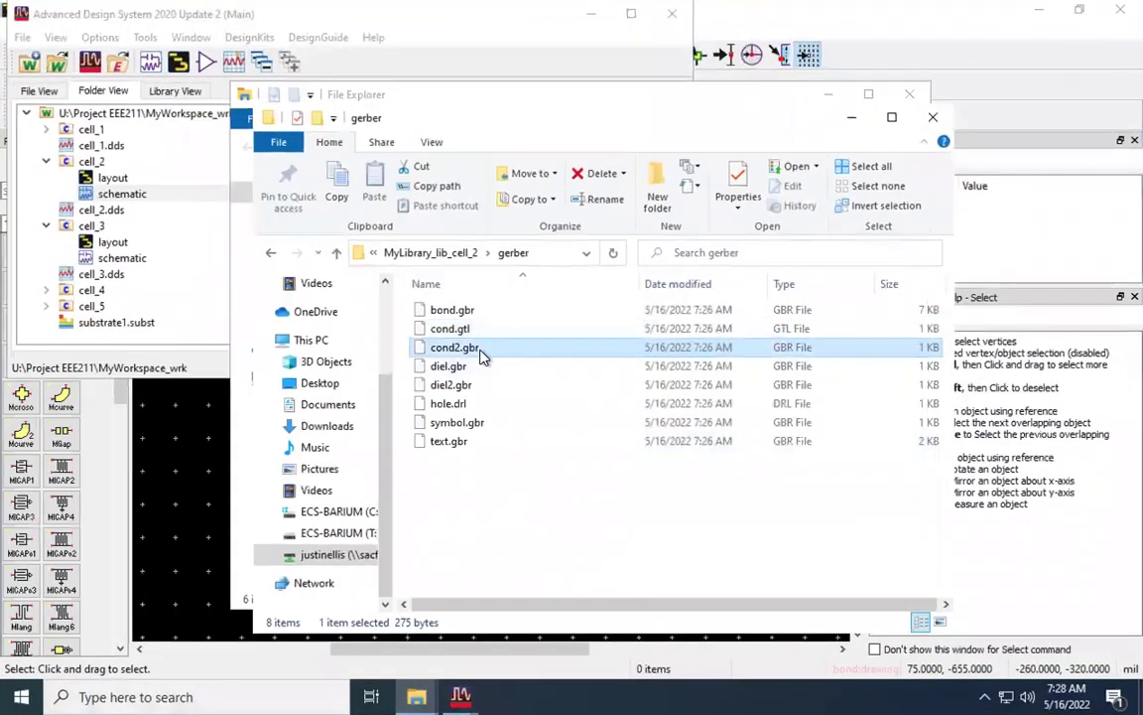
pyautogui.rightClick(481, 355)
pyautogui.click(549, 620)
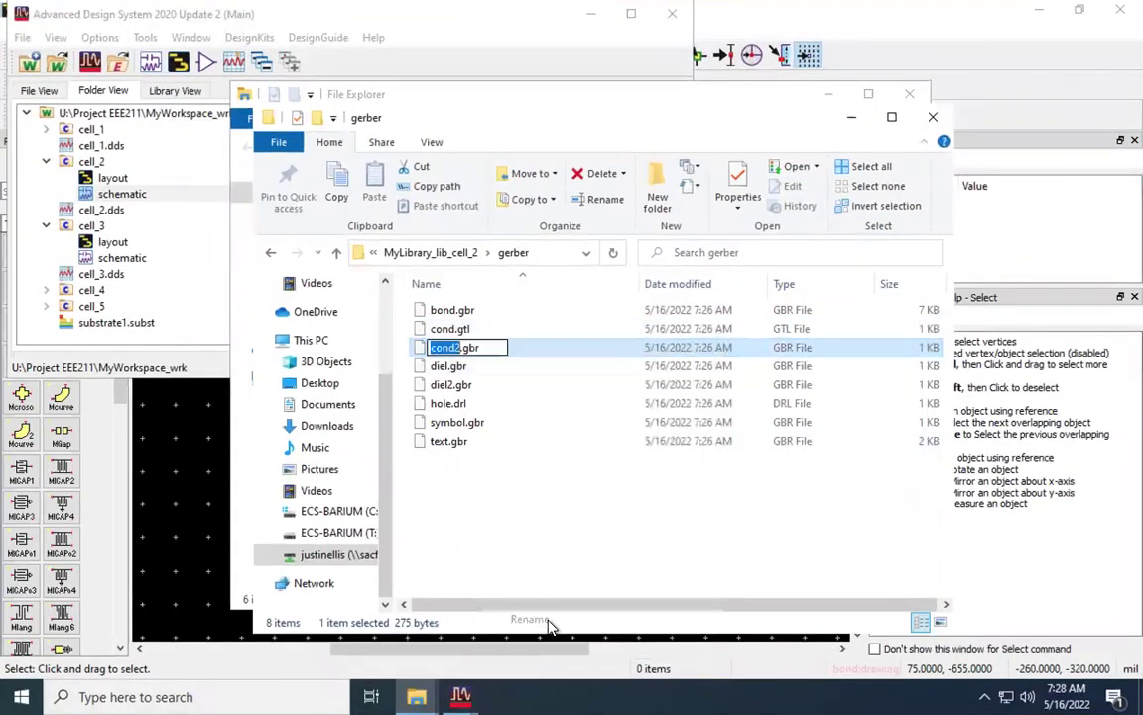
pyautogui.press('Right')
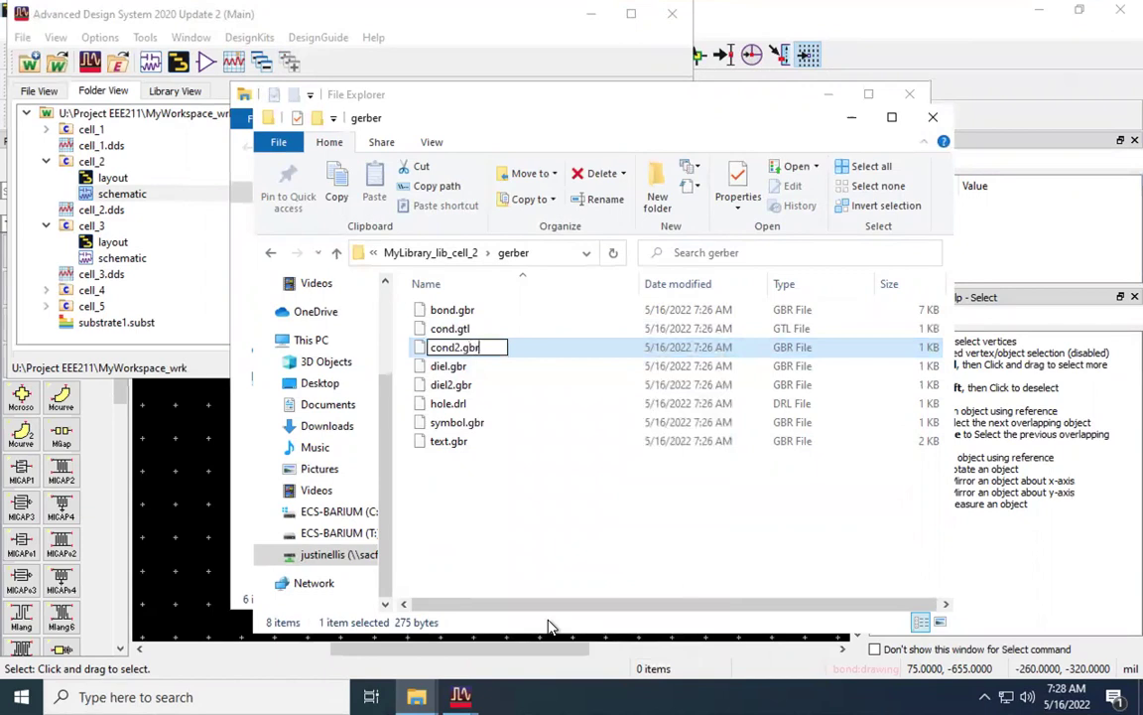
pyautogui.write('l')
pyautogui.press('Return')
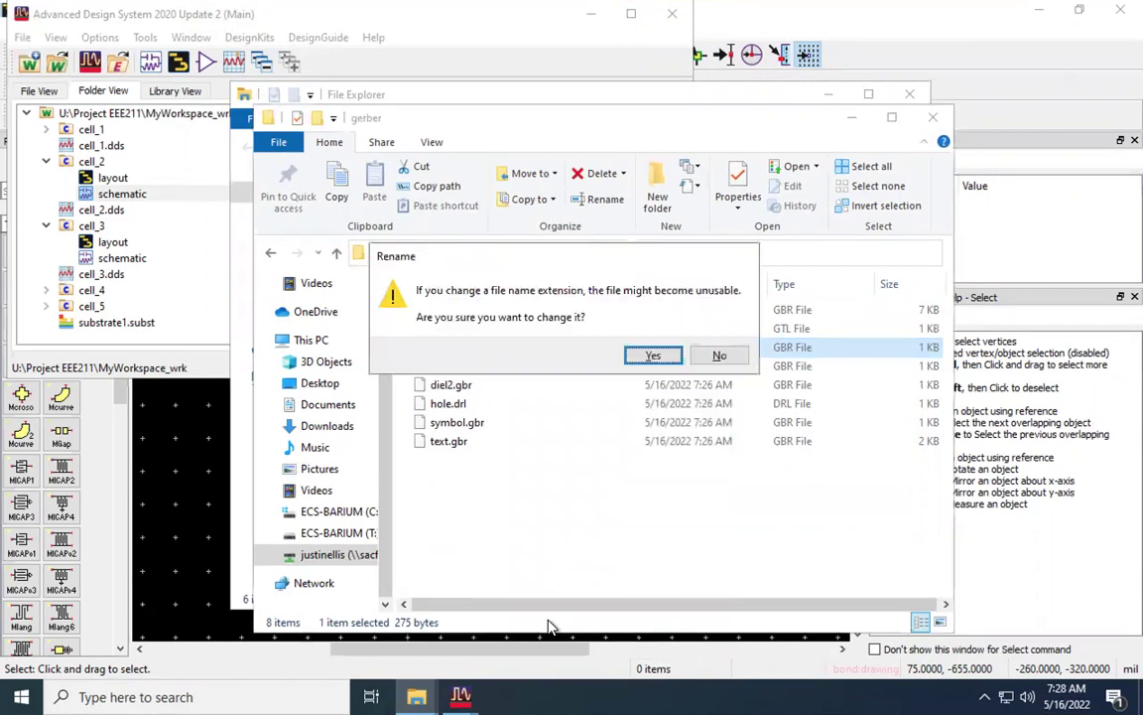
pyautogui.click(659, 358)
pyautogui.press('ctrl+super+f')
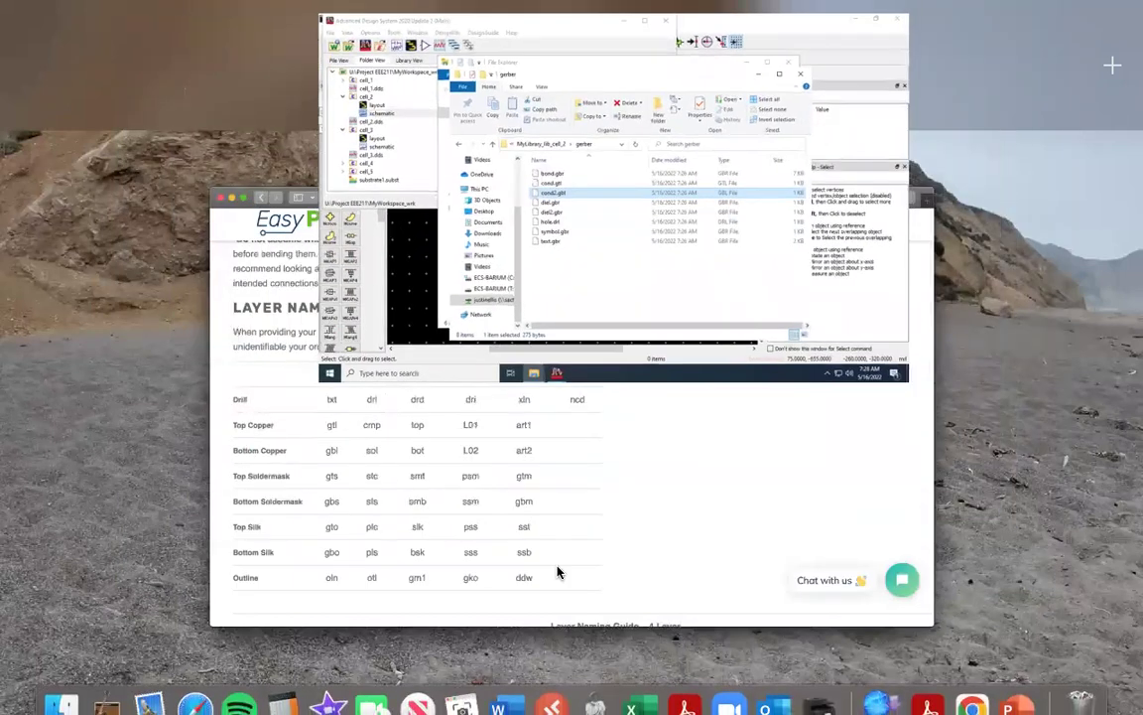
pyautogui.press('ctrl+super+f')
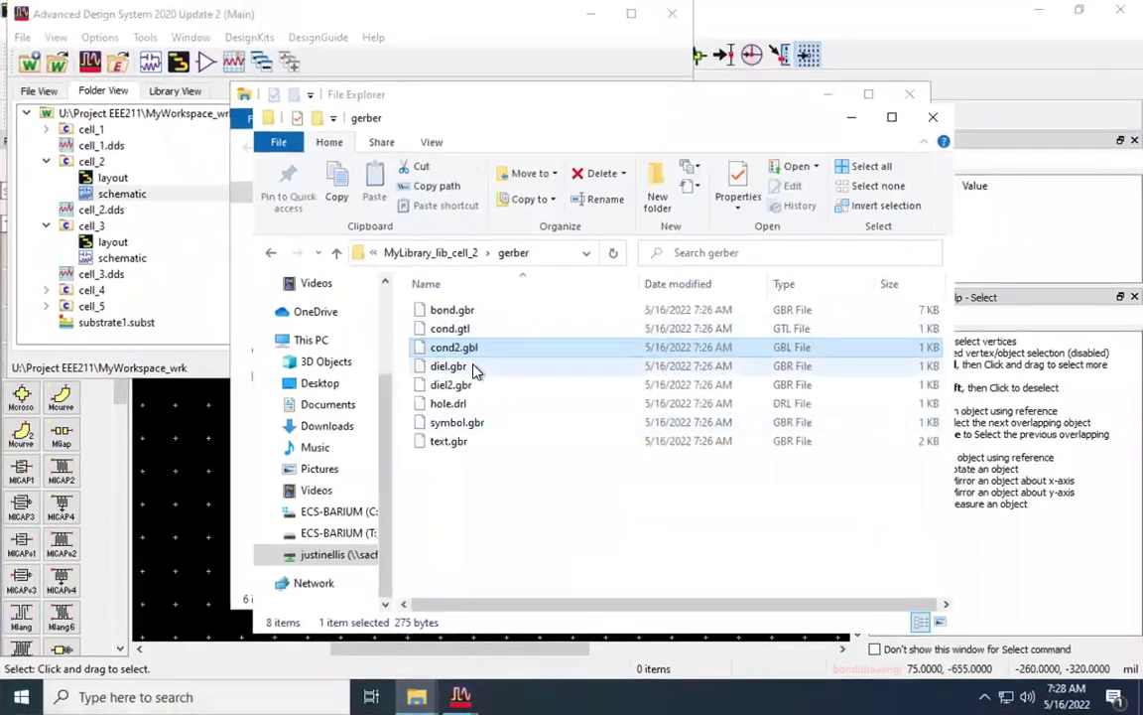
# Rename diel.gbr to diel.gts
pyautogui.click(473, 369)
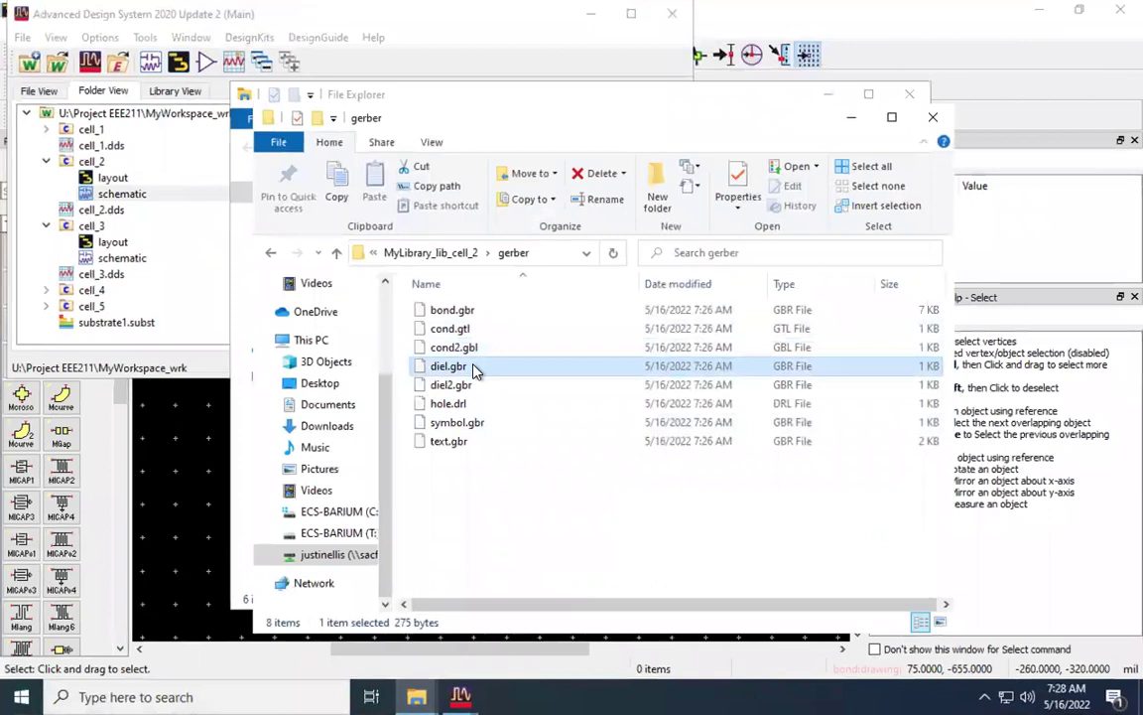
pyautogui.rightClick(473, 369)
pyautogui.click(542, 632)
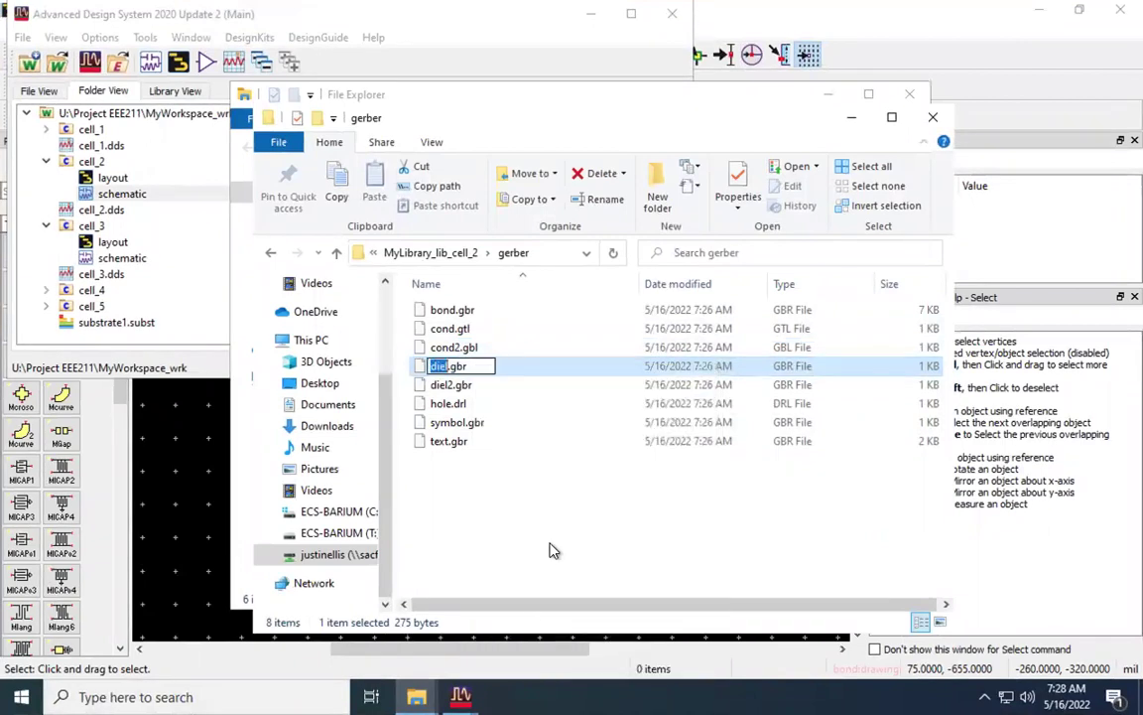
pyautogui.press('BackSpace')
pyautogui.press('BackSpace')
pyautogui.press('BackSpace')
pyautogui.write('gts')
pyautogui.press('Return')
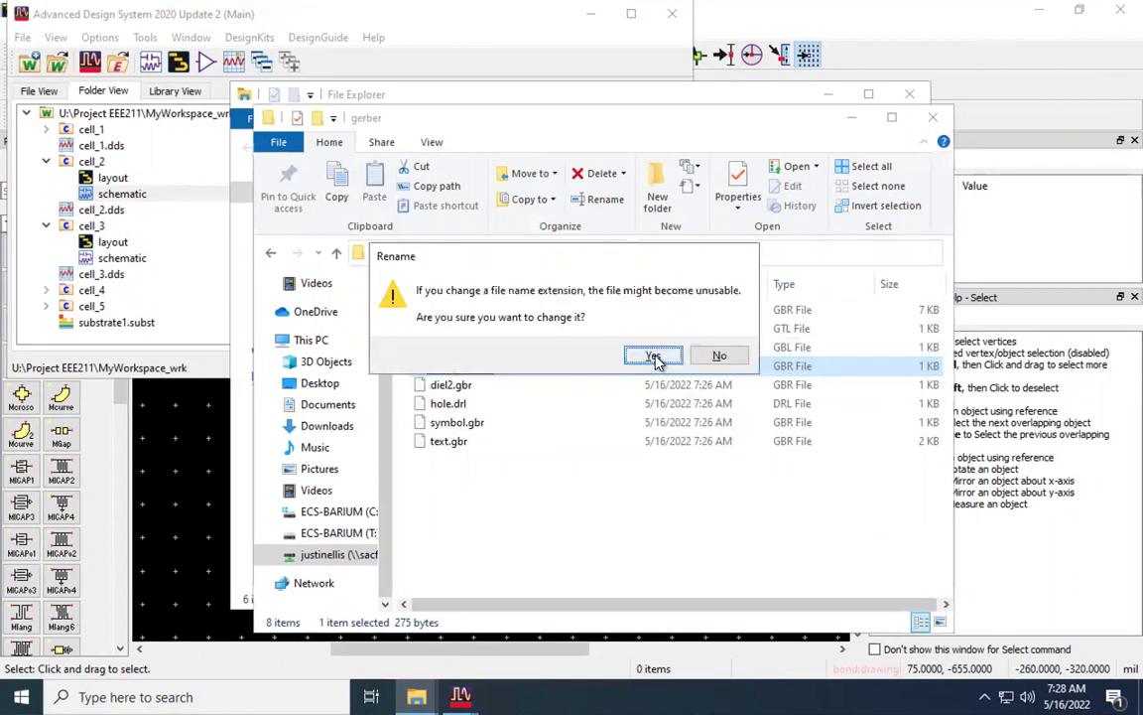
pyautogui.click(656, 356)
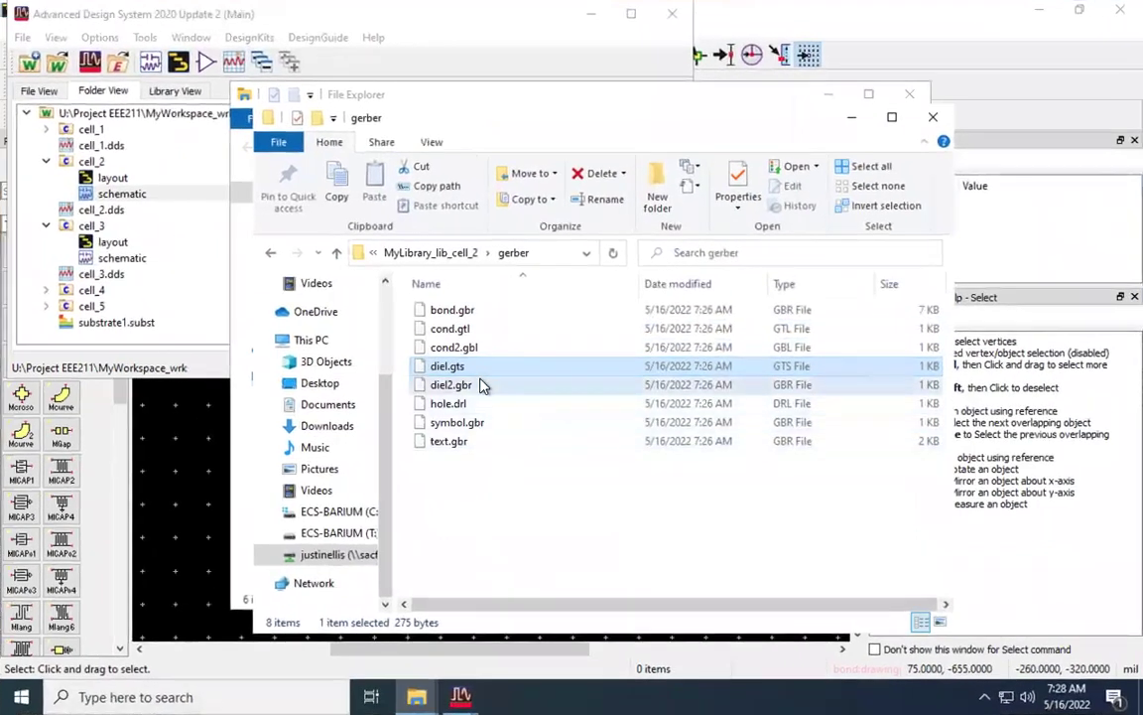
# Rename diel2.gbr to diel2.gbs
pyautogui.rightClick(486, 377)
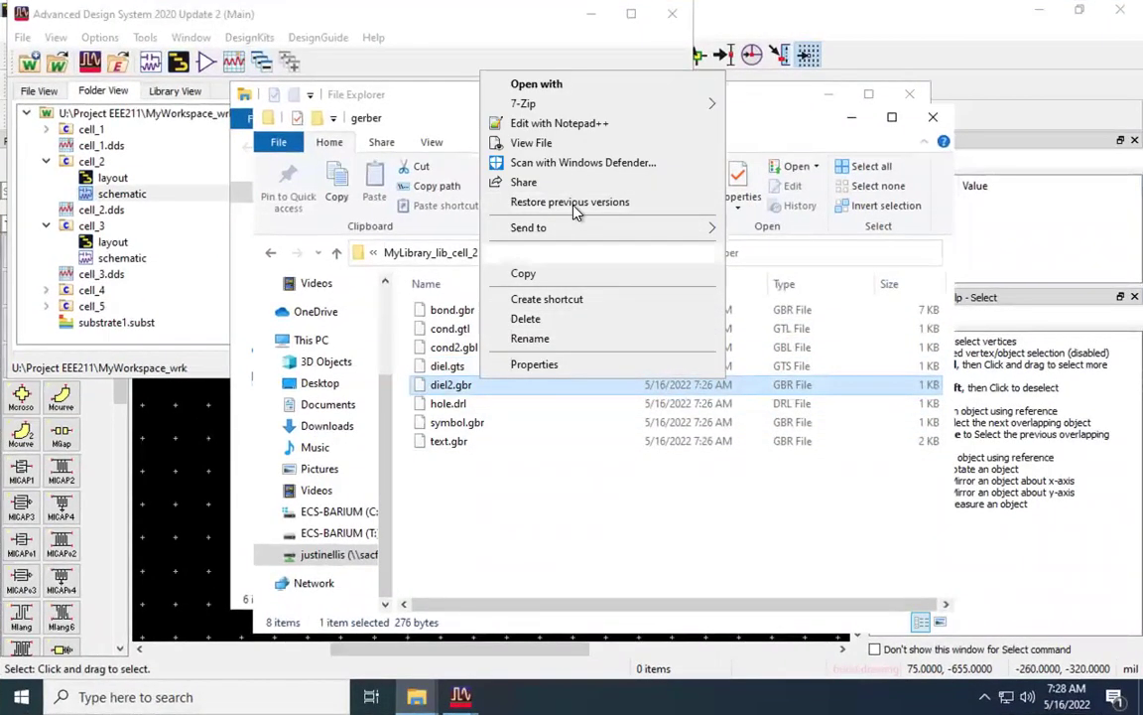
pyautogui.click(554, 341)
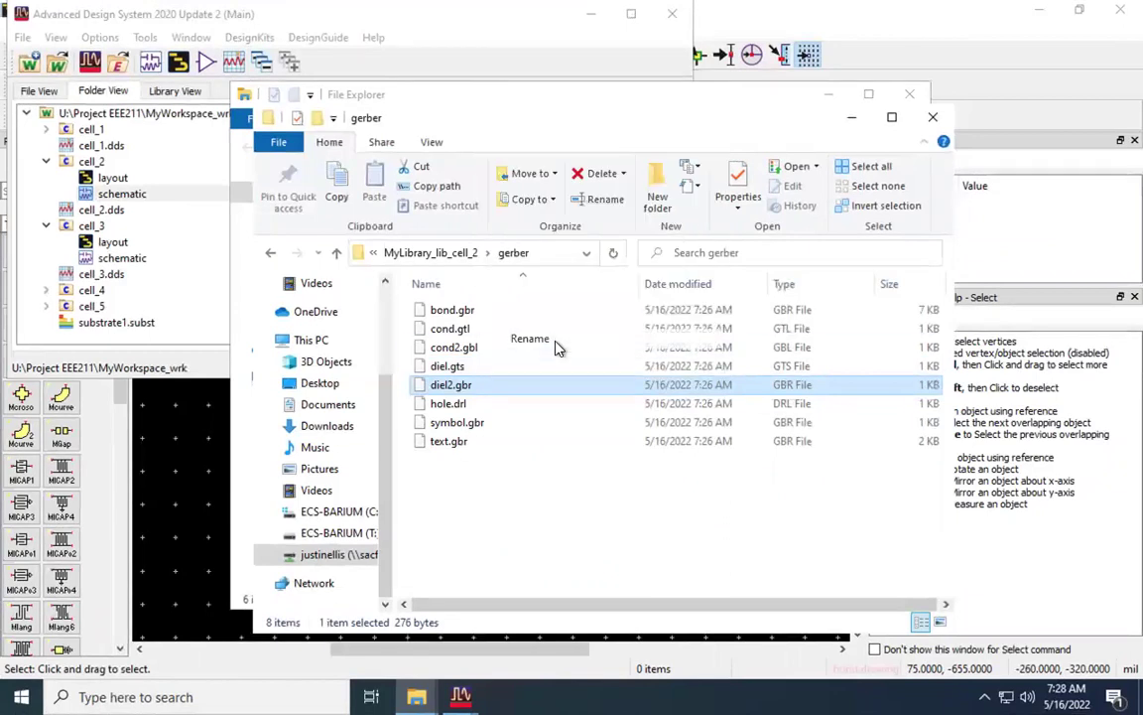
pyautogui.press('End')
pyautogui.press('BackSpace')
pyautogui.write('s')
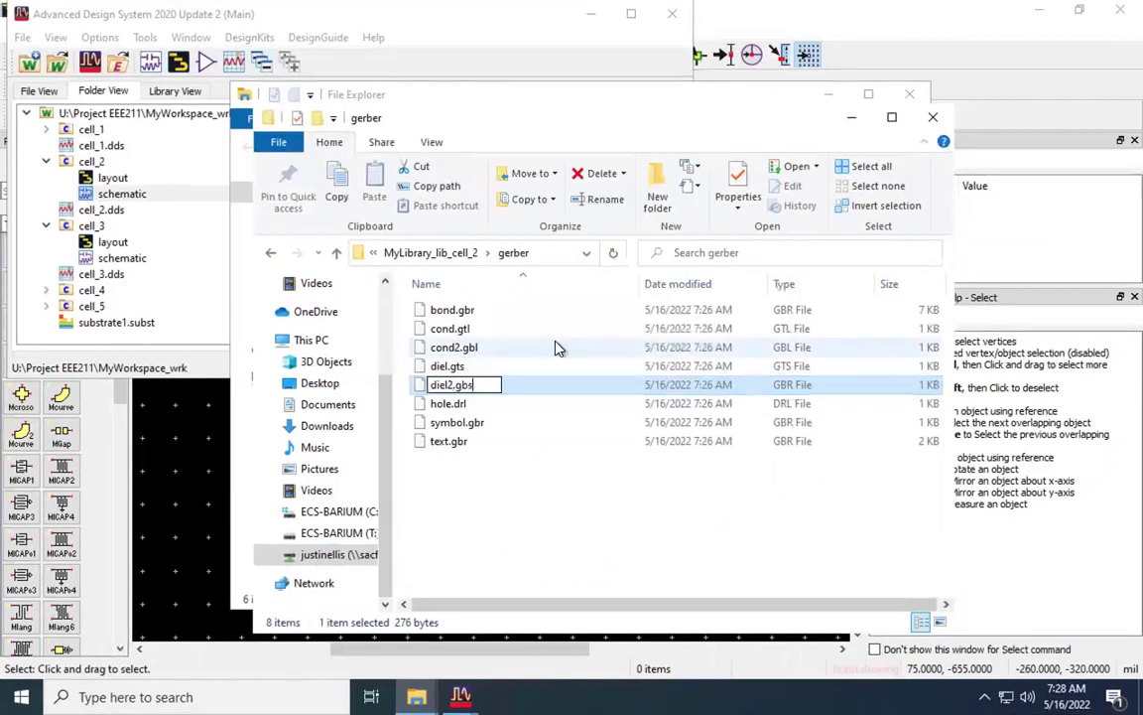
pyautogui.press('Return')
pyautogui.click(643, 355)
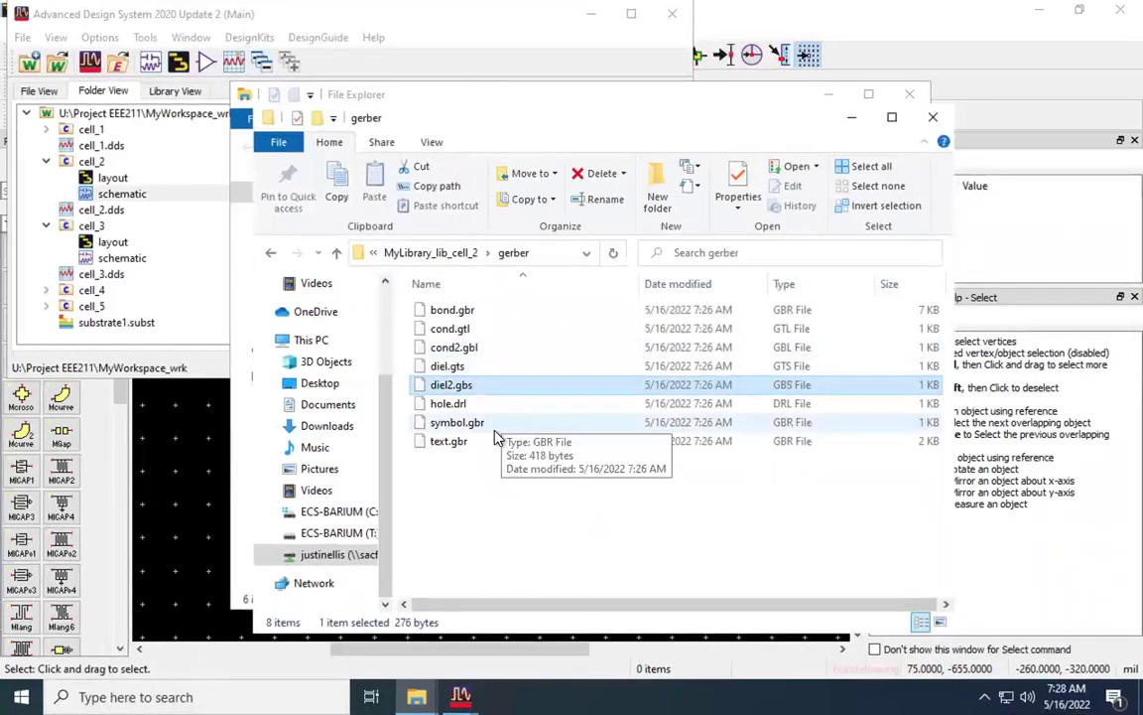
pyautogui.press('ctrl+super+f')
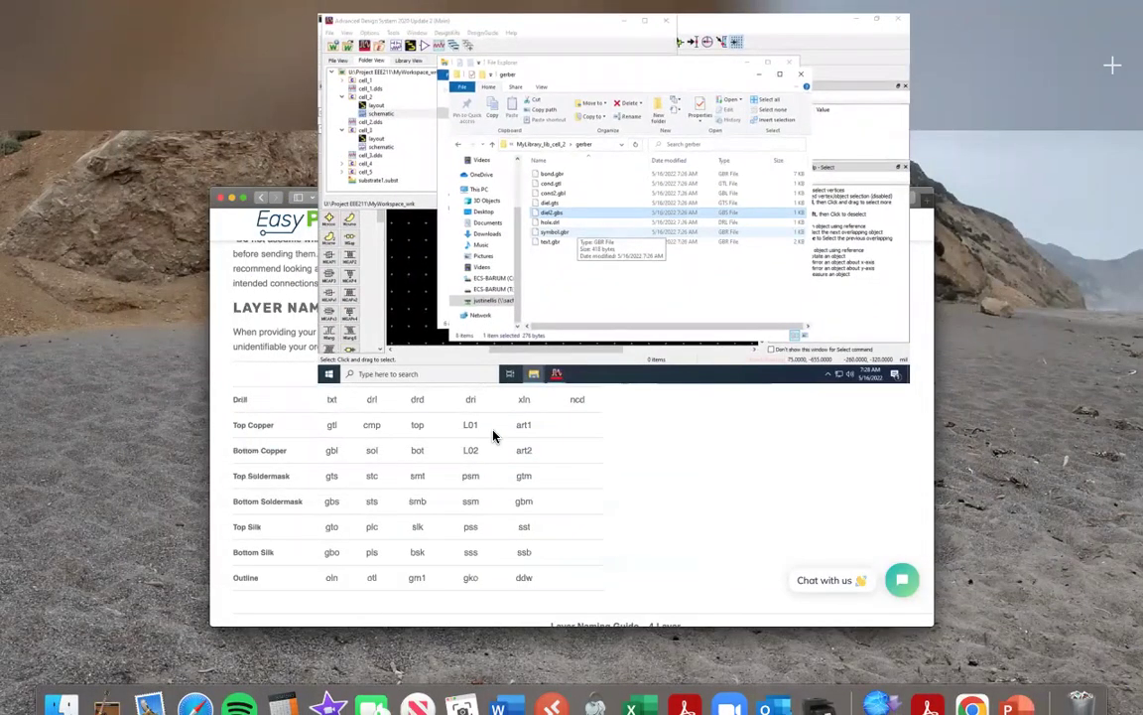
pyautogui.press('ctrl+super+f')
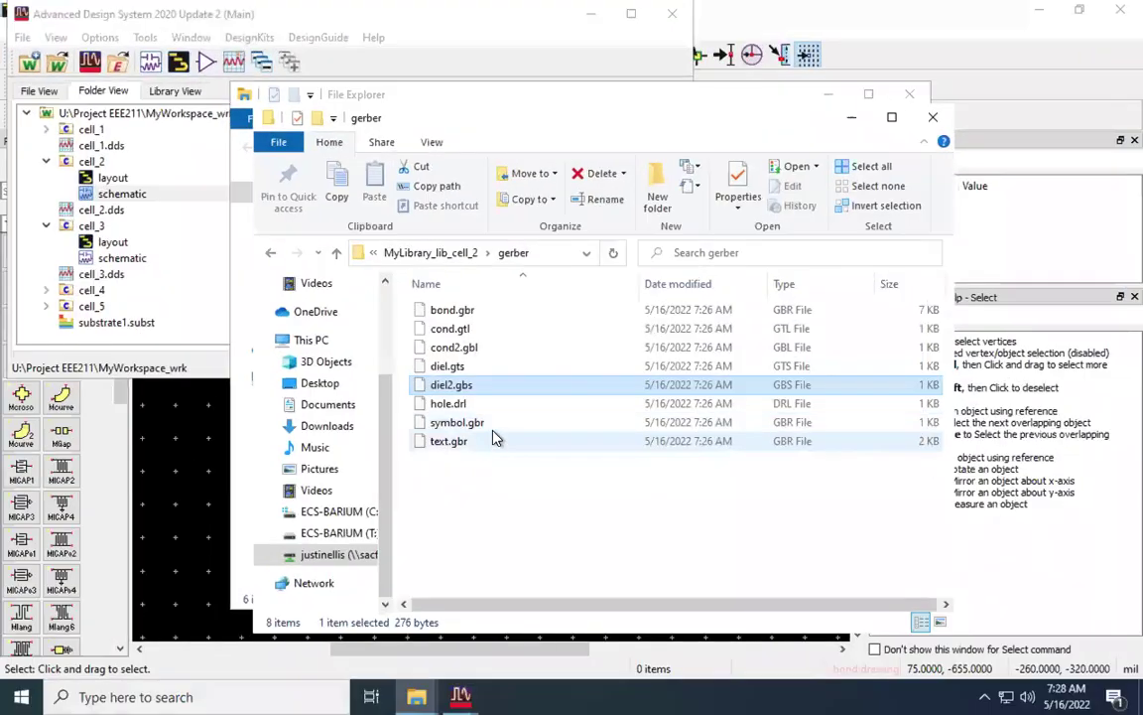
# Rename symbol.gbr to symbol.gbo
pyautogui.click(491, 425)
pyautogui.rightClick(493, 428)
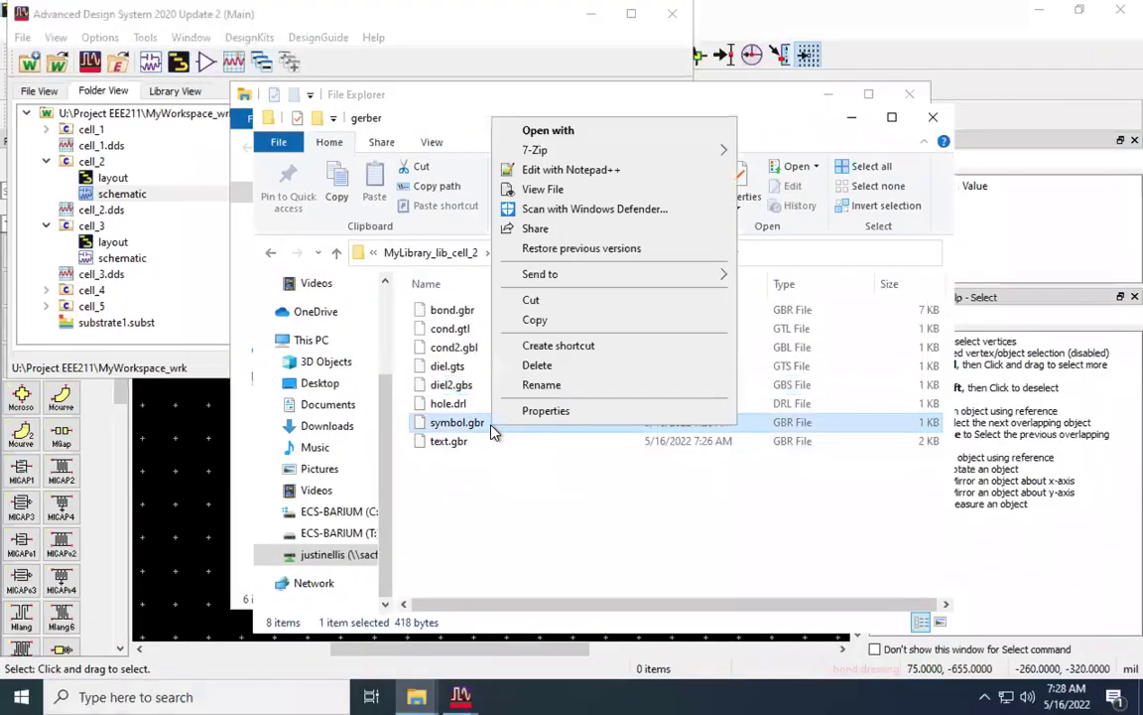
pyautogui.click(544, 385)
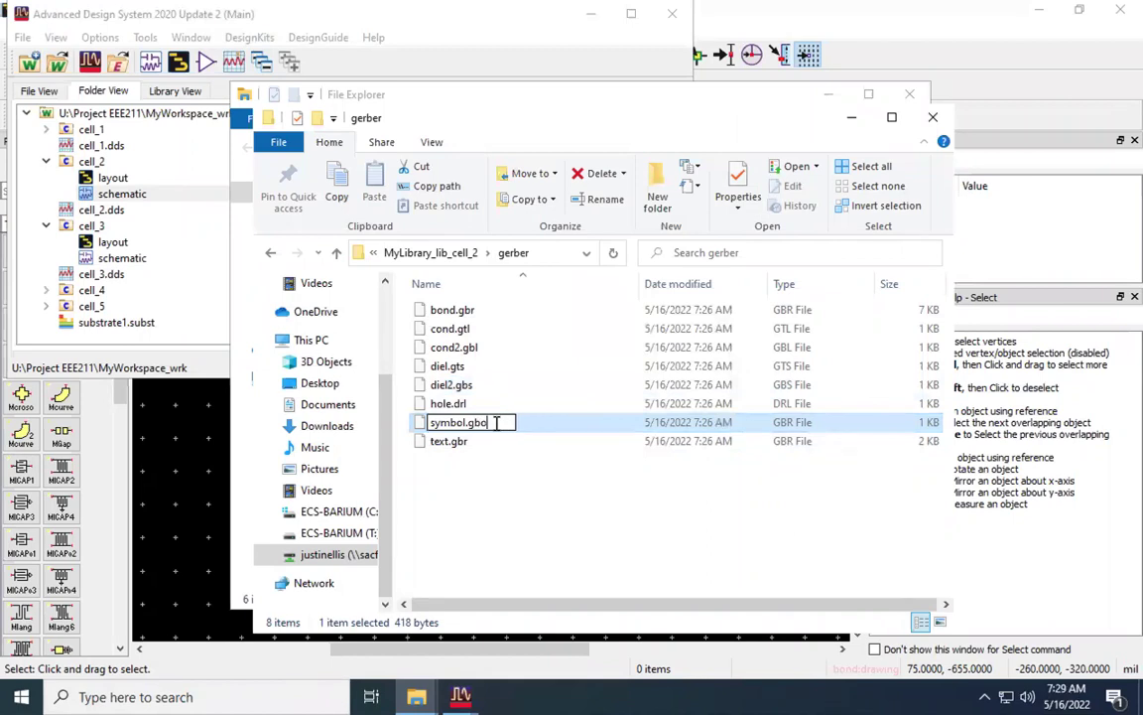
pyautogui.press('Return')
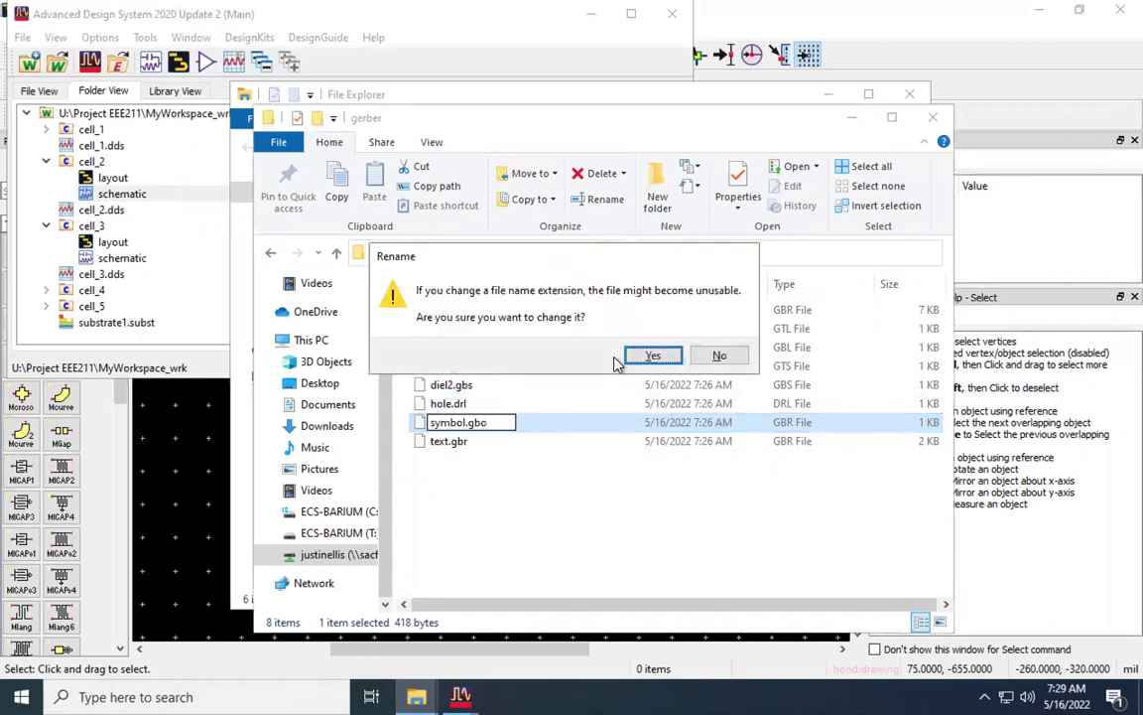
pyautogui.click(655, 355)
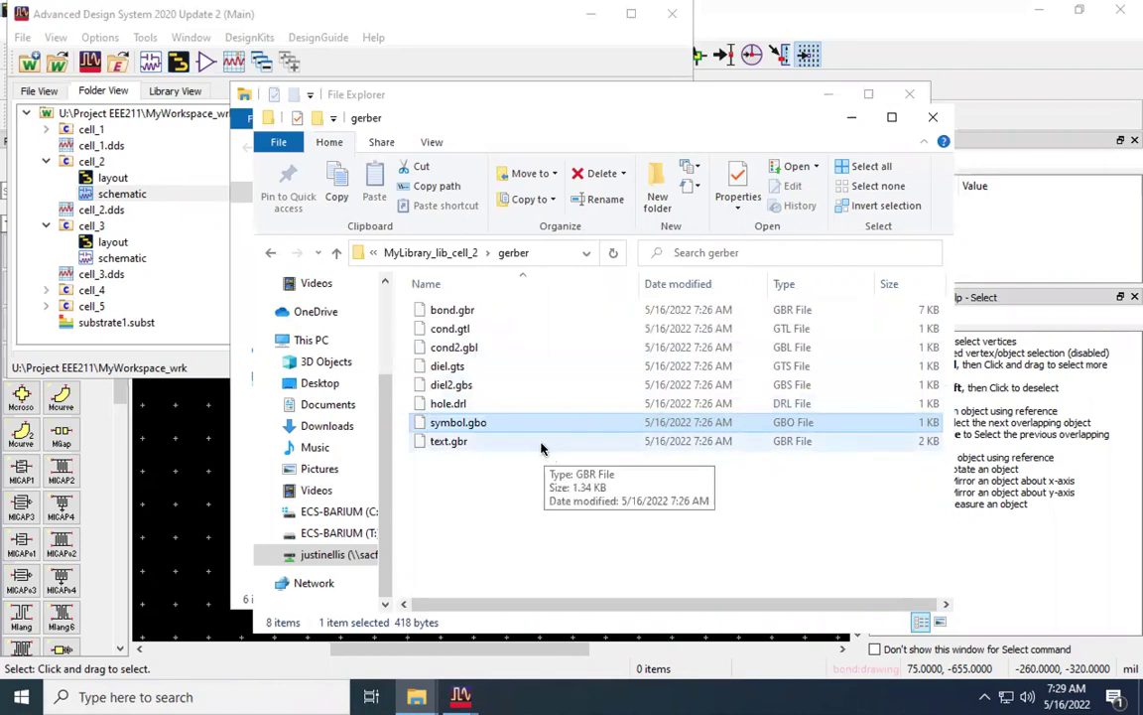
pyautogui.press('ctrl+super+f')
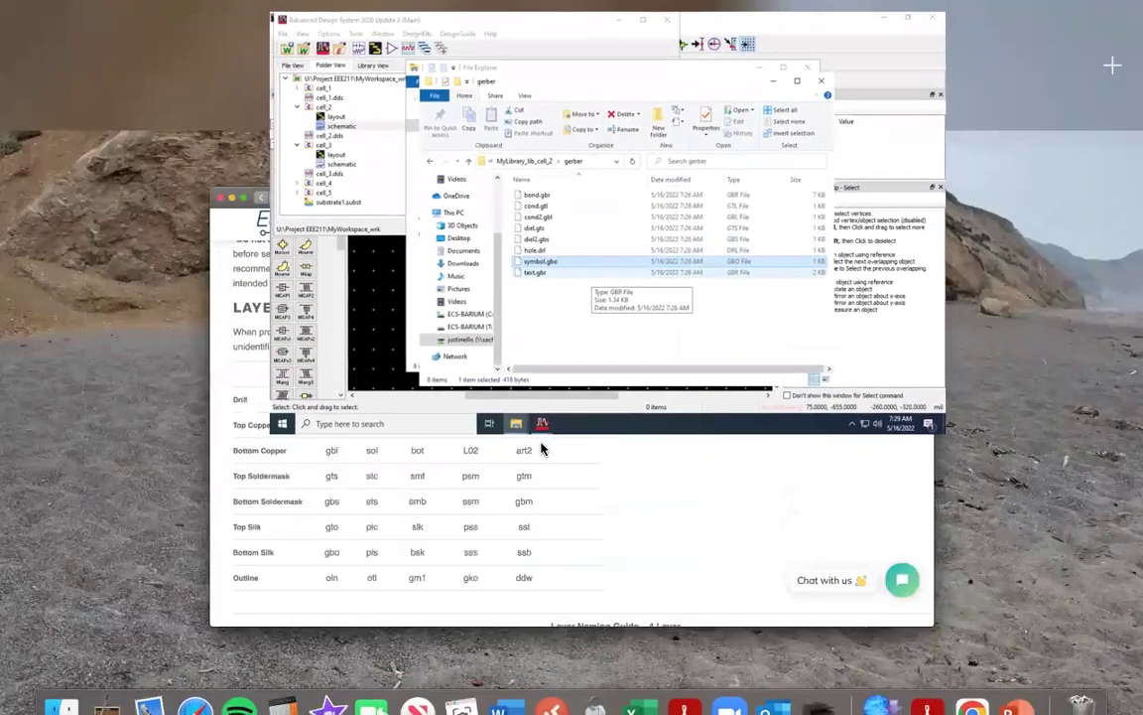
pyautogui.press('ctrl+super+f')
# Rename text.gbr to text.gto
pyautogui.rightClick(529, 445)
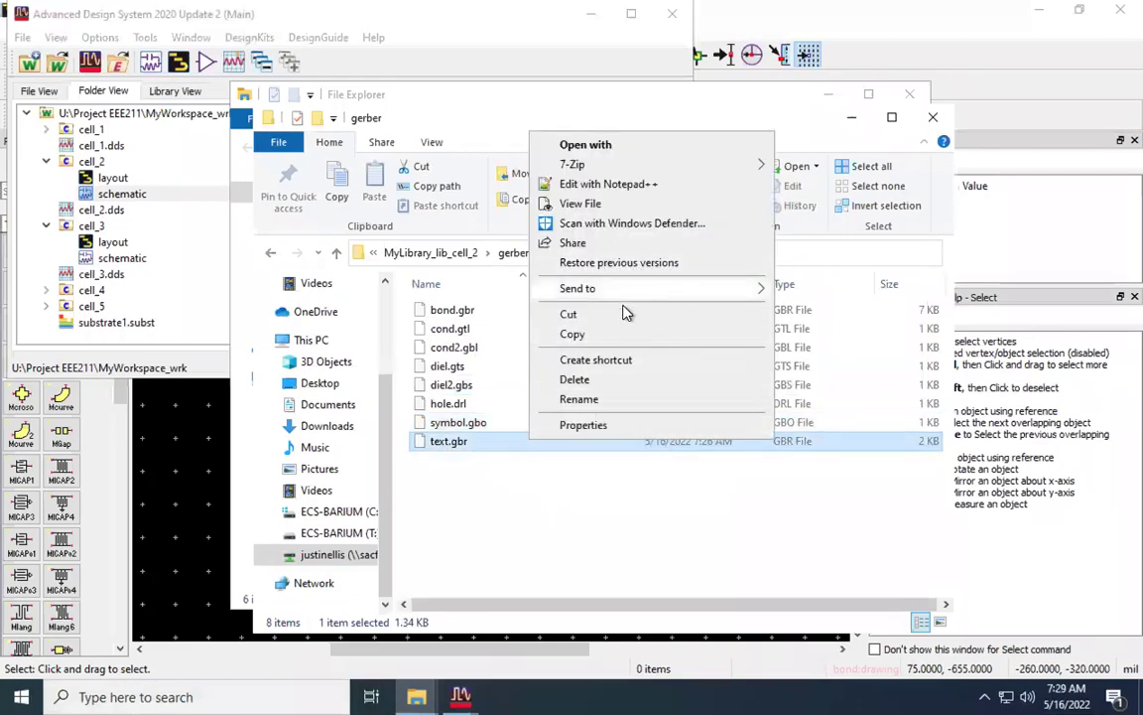
pyautogui.click(612, 400)
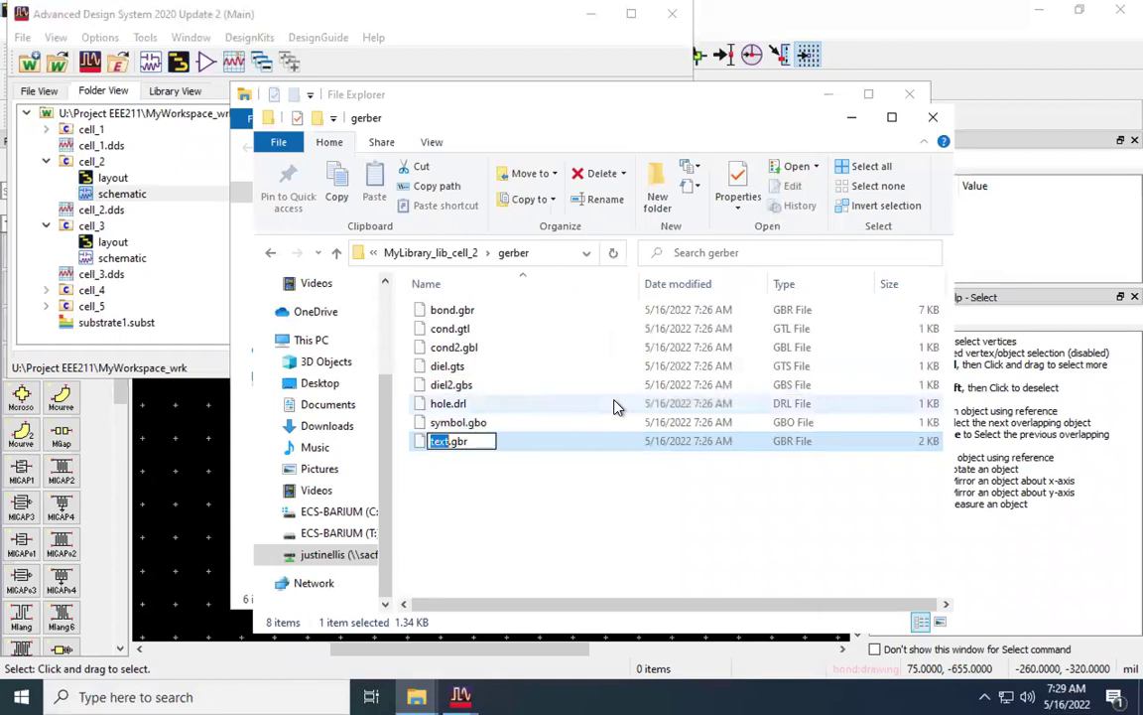
pyautogui.press('Right')
pyautogui.press('Right')
pyautogui.press('Right')
pyautogui.press('Right')
pyautogui.press('Right')
pyautogui.press('BackSpace')
pyautogui.press('BackSpace')
pyautogui.write('to')
pyautogui.press('Return')
pyautogui.click(651, 356)
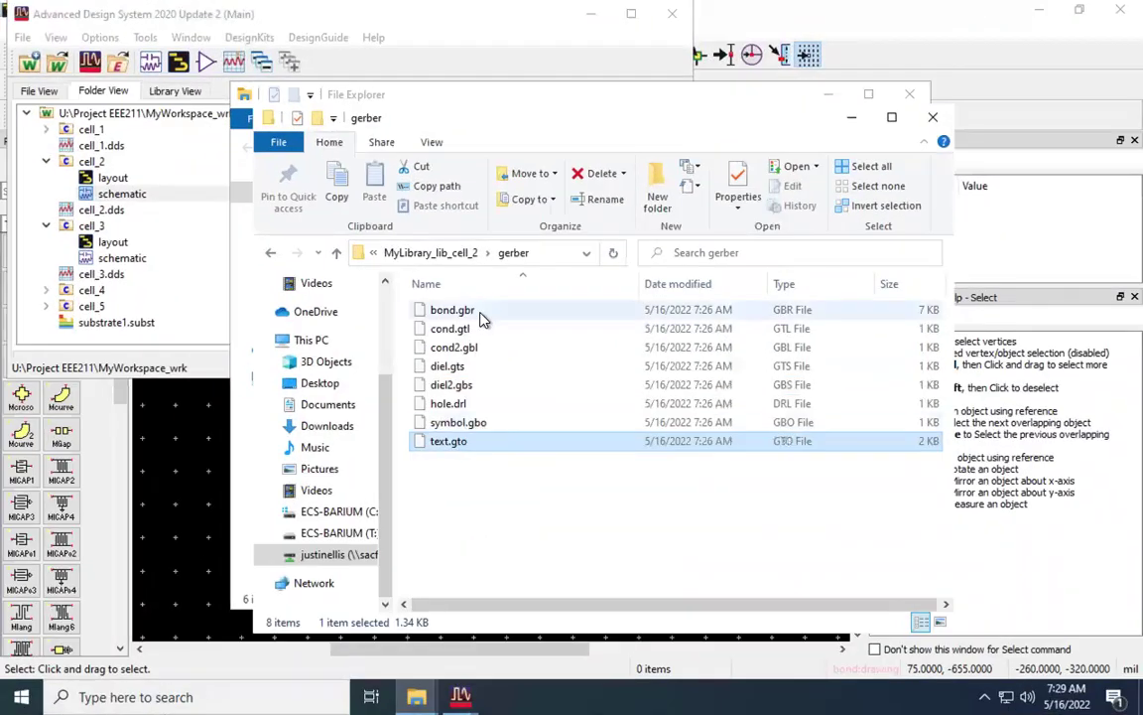
# Rename the outline file bond.gbr to bond.oln
pyautogui.click(481, 316)
pyautogui.rightClick(481, 316)
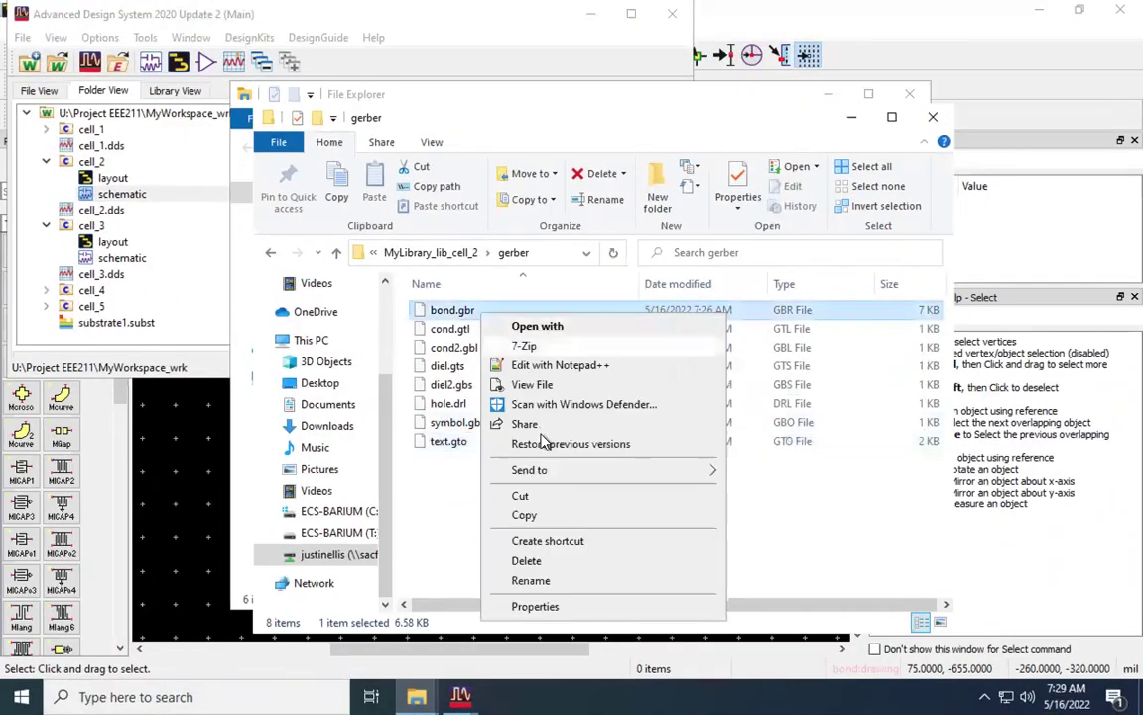
pyautogui.click(553, 585)
pyautogui.press('BackSpace')
pyautogui.press('BackSpace')
pyautogui.write('olm')
pyautogui.press('BackSpace')
pyautogui.write('n')
pyautogui.press('Return')
pyautogui.click(653, 356)
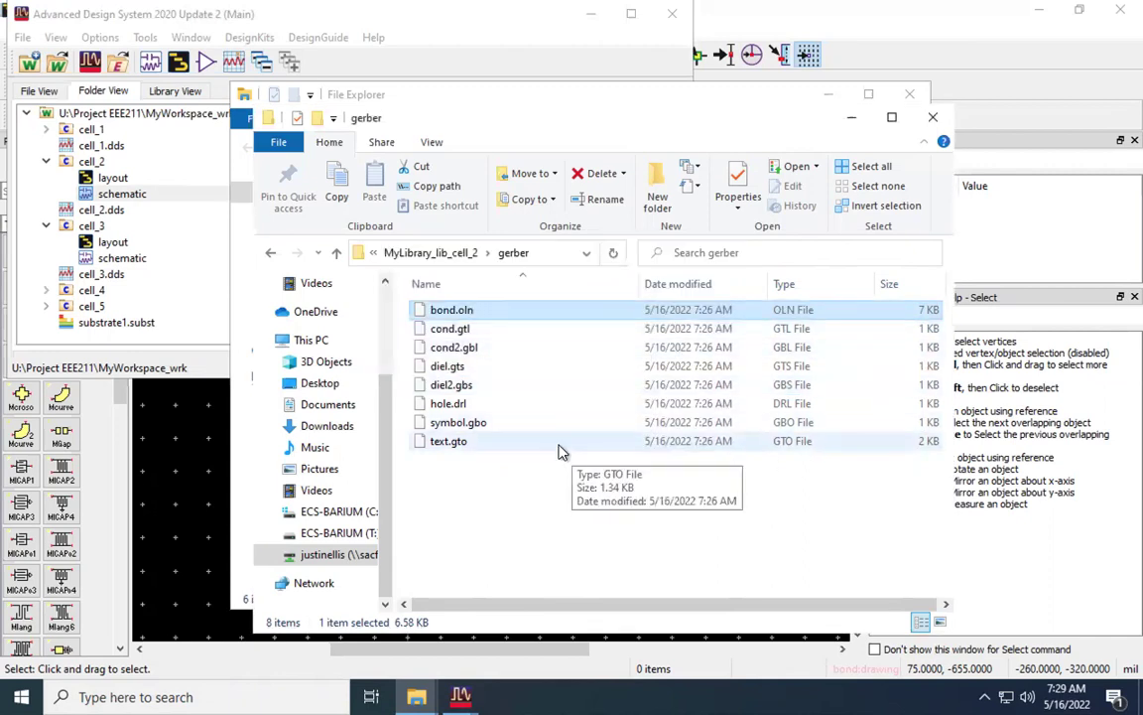
# Compress the gerber folder into gerber.zip with 7-Zip, then return to the EasyPCB page
pyautogui.click(268, 253)
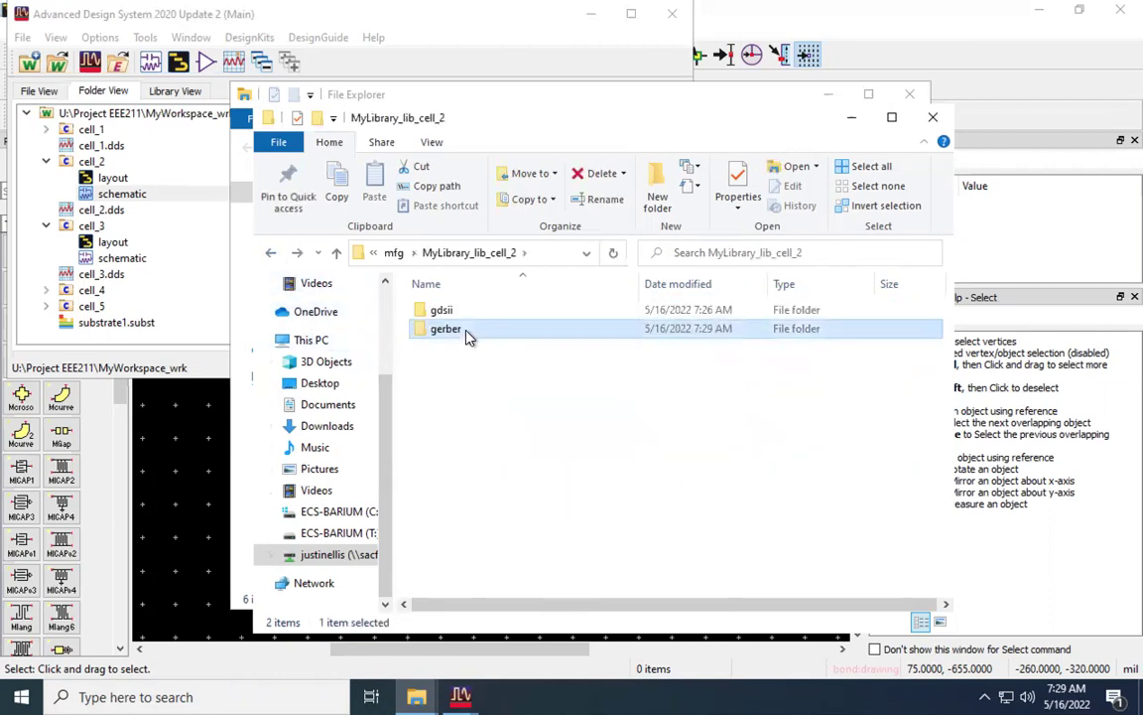
pyautogui.rightClick(466, 334)
pyautogui.moveTo(667, 391)
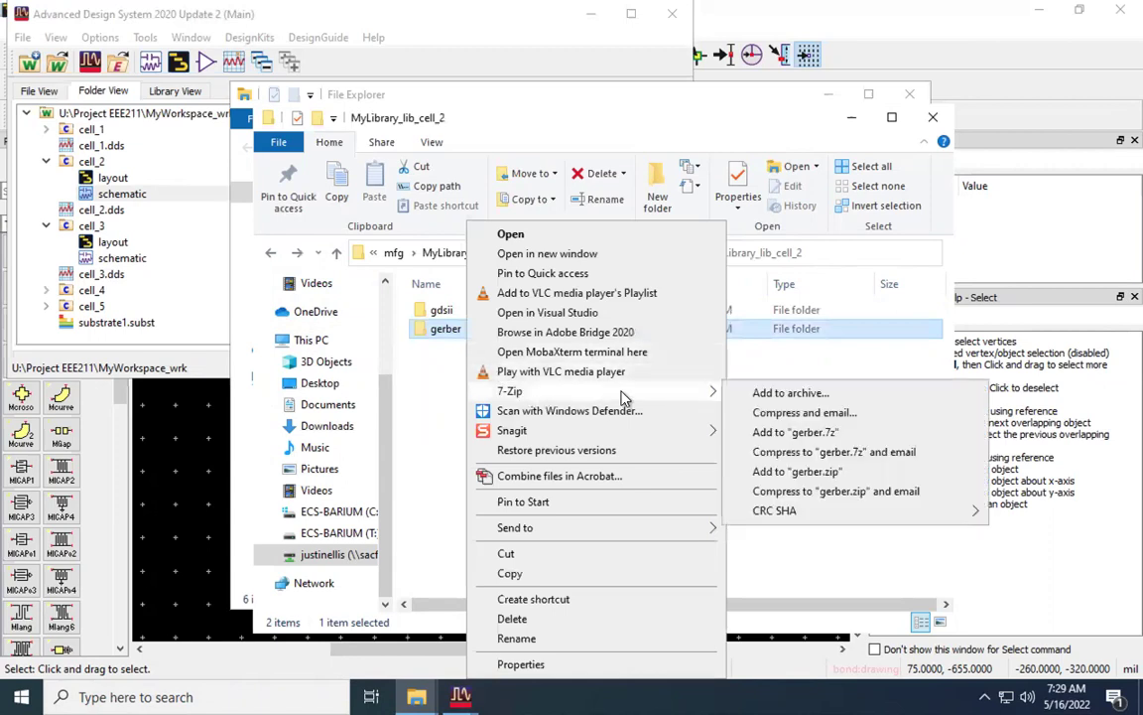
pyautogui.click(815, 472)
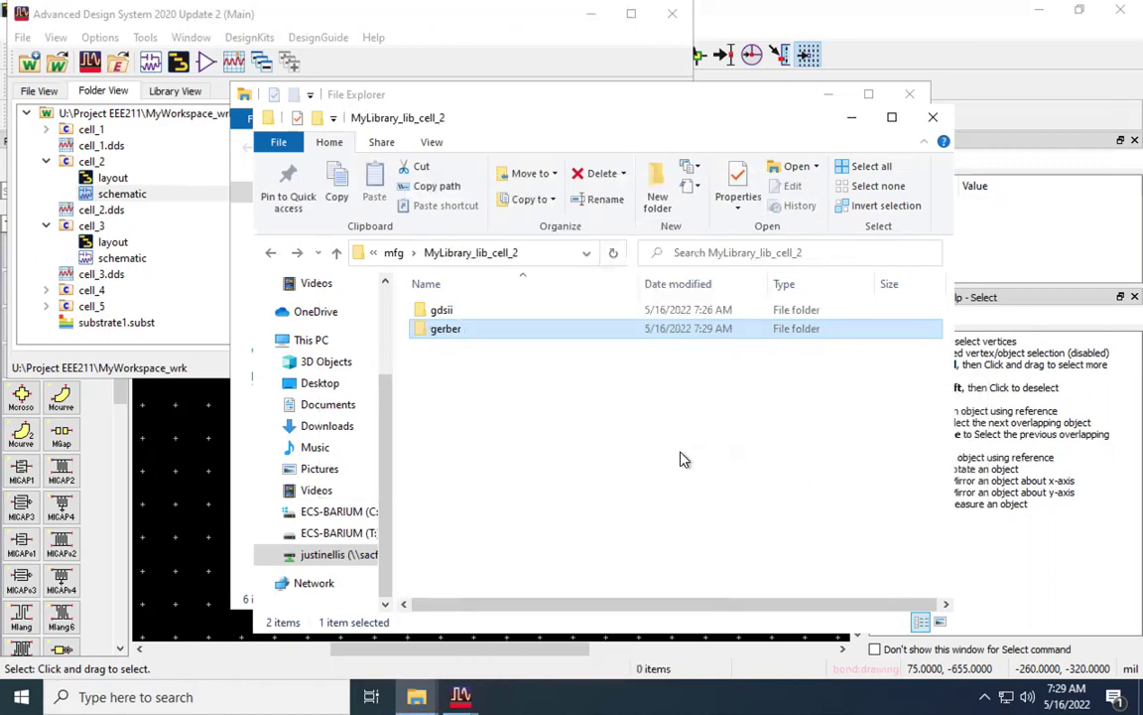
pyautogui.click(476, 350)
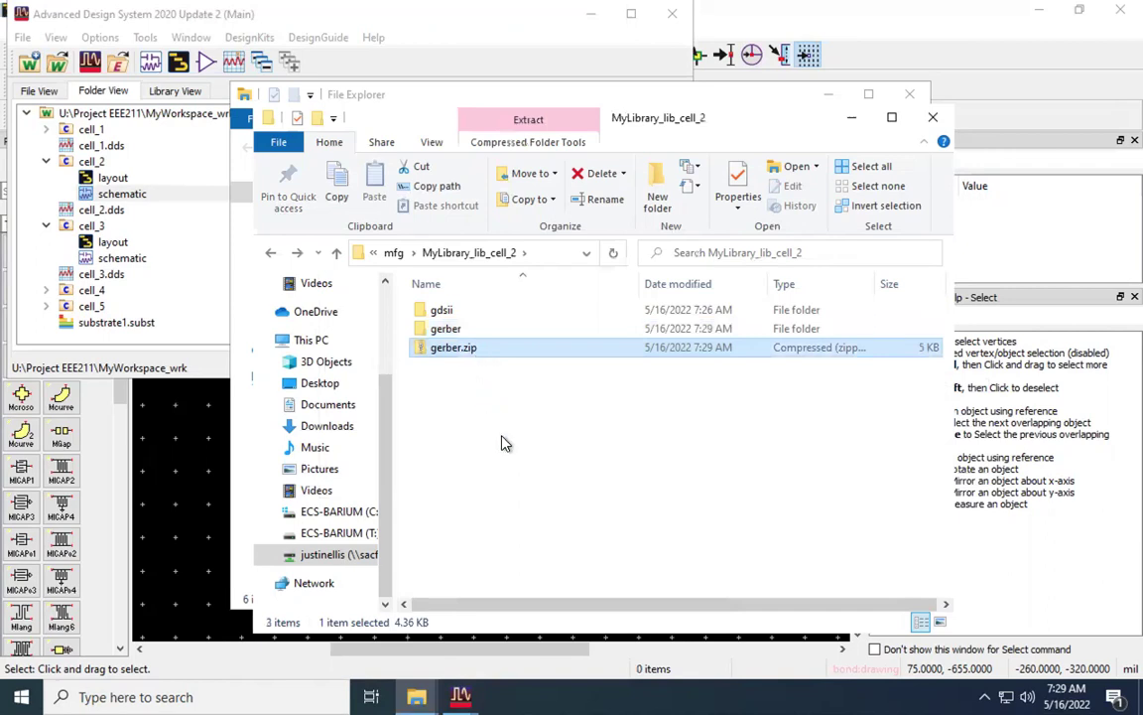
pyautogui.hotkey('ctrl', 'Left')
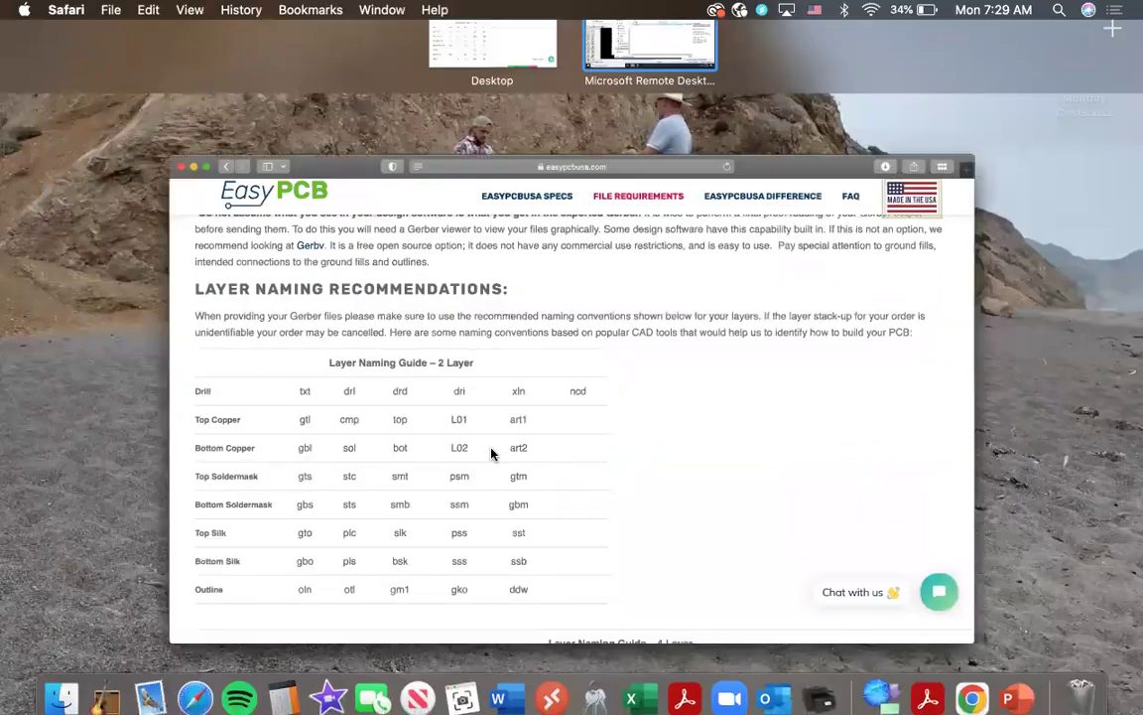
# Enter Length 0.6, Width 0.3 and Quantity 1 in EasyPCB's 2-layer quote form
pyautogui.scroll(10, 525, 301)
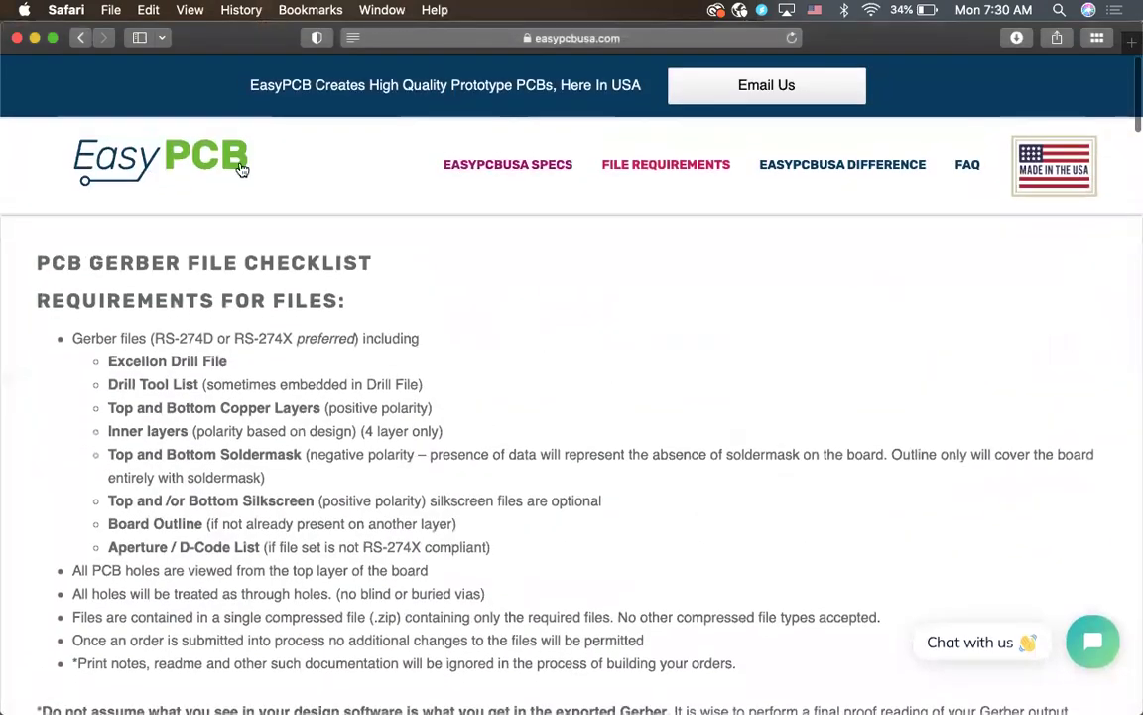
pyautogui.click(230, 164)
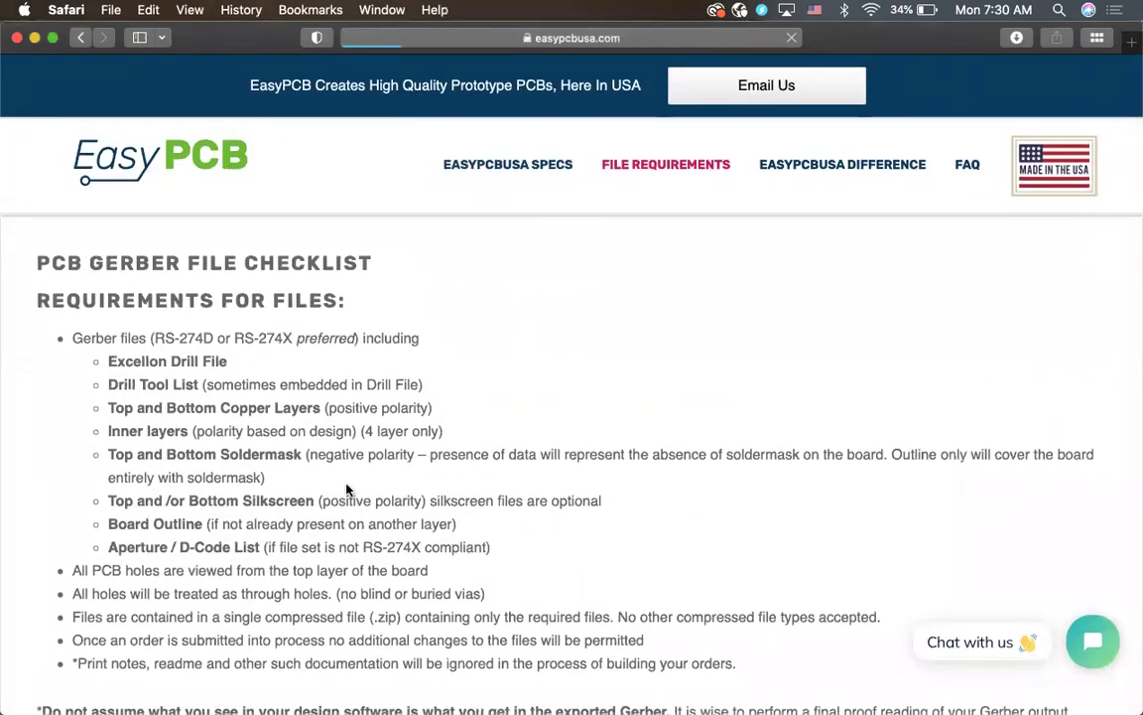
pyautogui.scroll(-3, 346, 489)
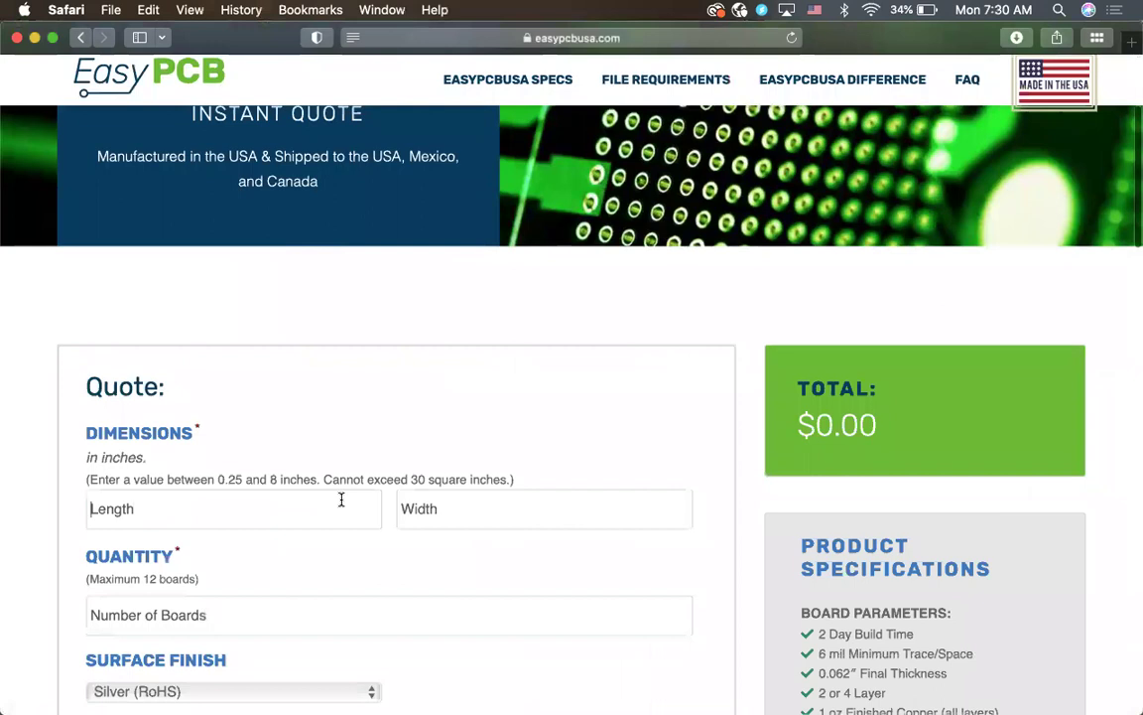
pyautogui.scroll(-1, 341, 499)
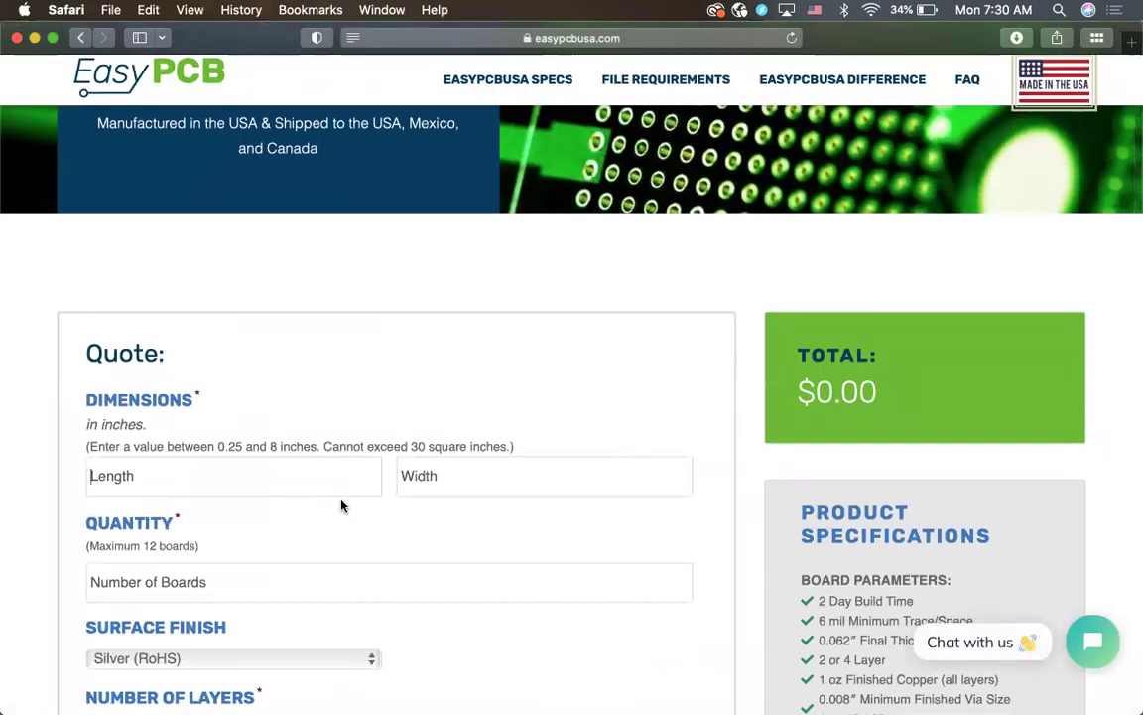
pyautogui.write('0.6')
pyautogui.press('Tab')
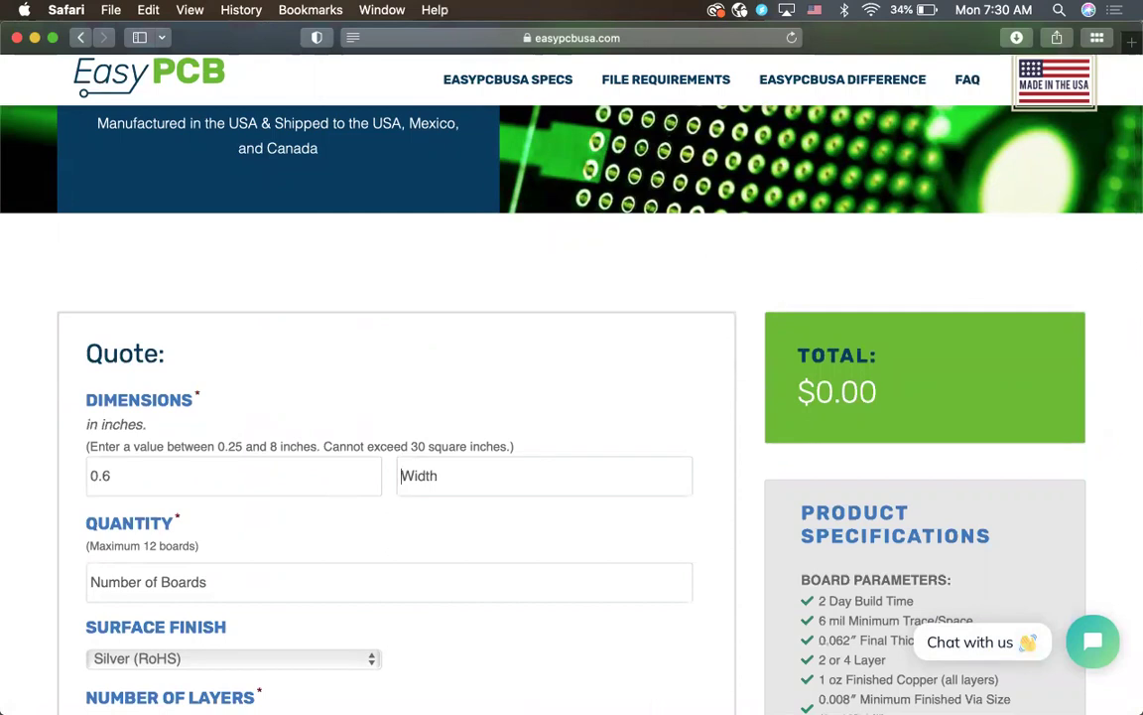
pyautogui.write('.3')
pyautogui.click(314, 588)
pyautogui.write('1')
pyautogui.scroll(-3, 319, 550)
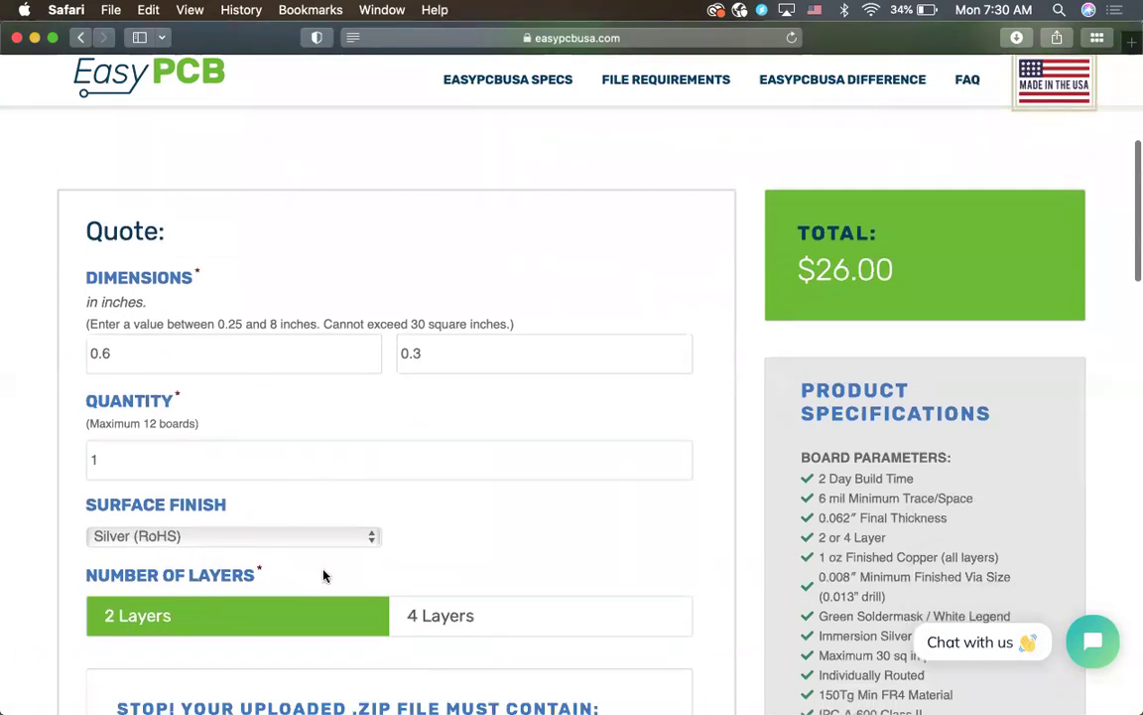
pyautogui.scroll(-1, 322, 576)
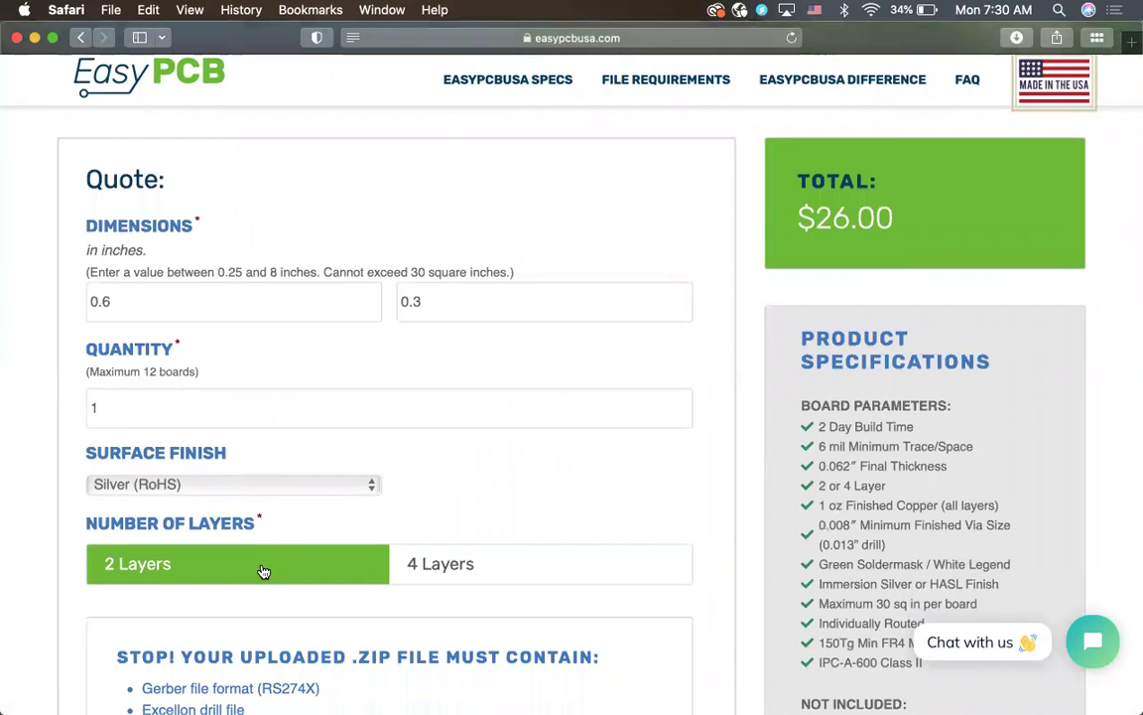
pyautogui.scroll(-9, 263, 570)
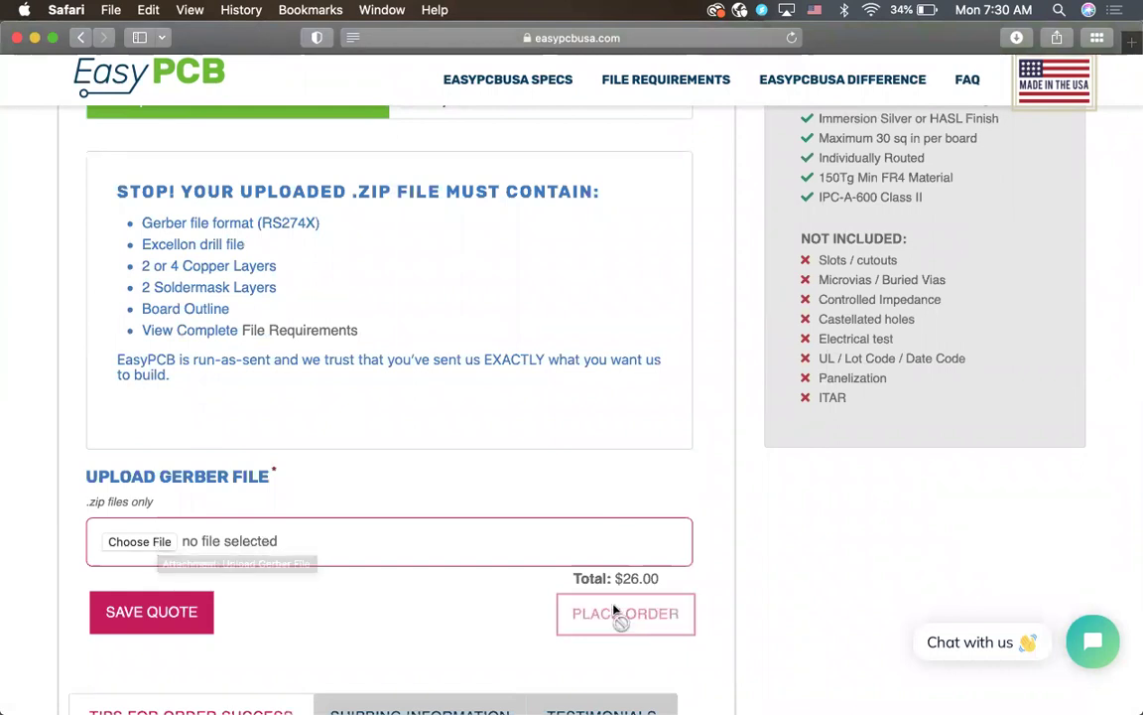
pyautogui.scroll(-3, 615, 612)
pyautogui.scroll(9, 616, 609)
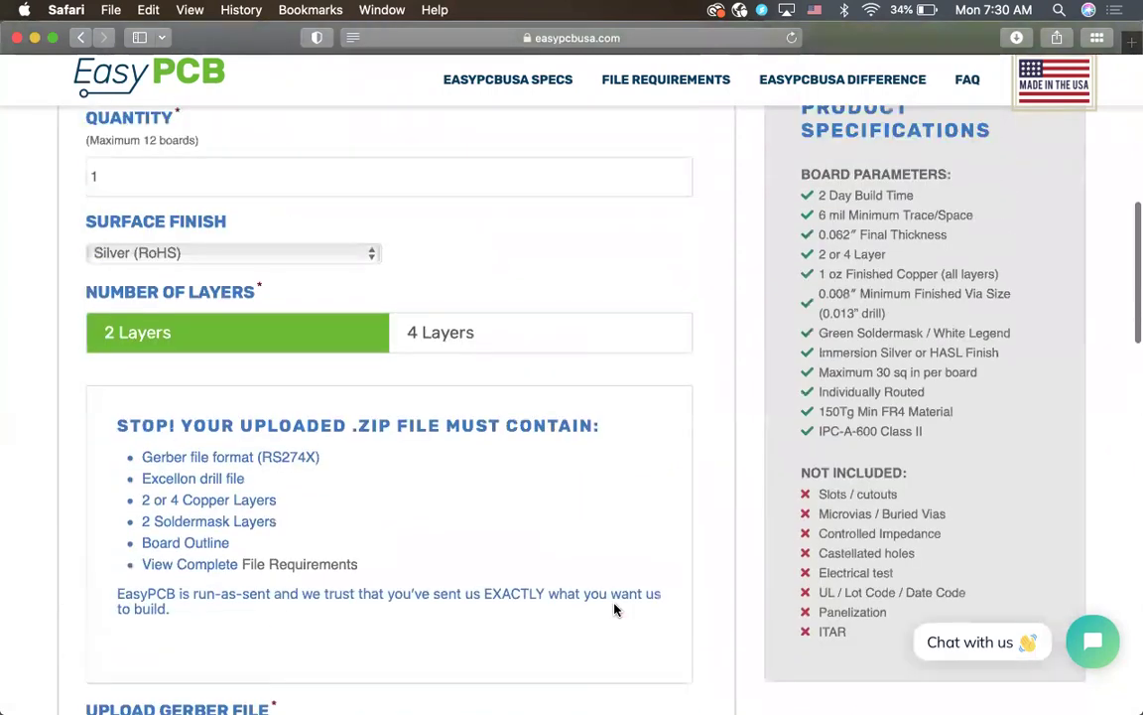
pyautogui.scroll(-1, 614, 610)
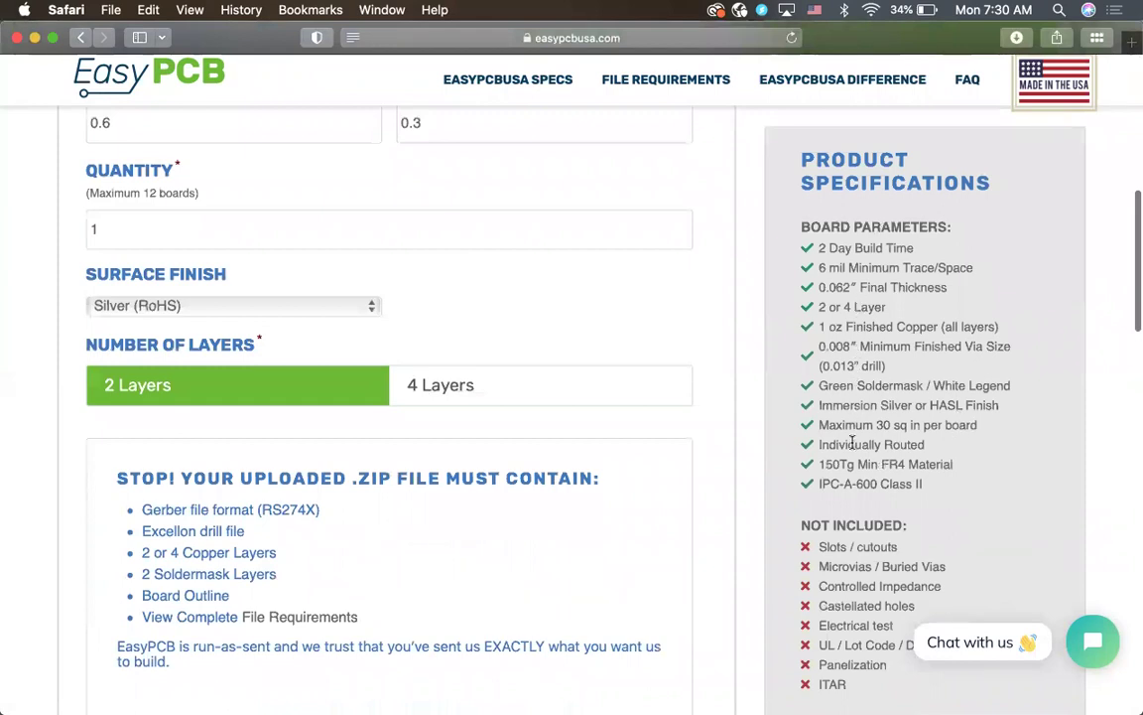
pyautogui.doubleClick(905, 463)
pyautogui.click(877, 464)
pyautogui.moveTo(881, 463)
pyautogui.mouseDown()
pyautogui.moveTo(901, 463)
pyautogui.moveTo(885, 462)
pyautogui.mouseUp()
pyautogui.click(908, 462)
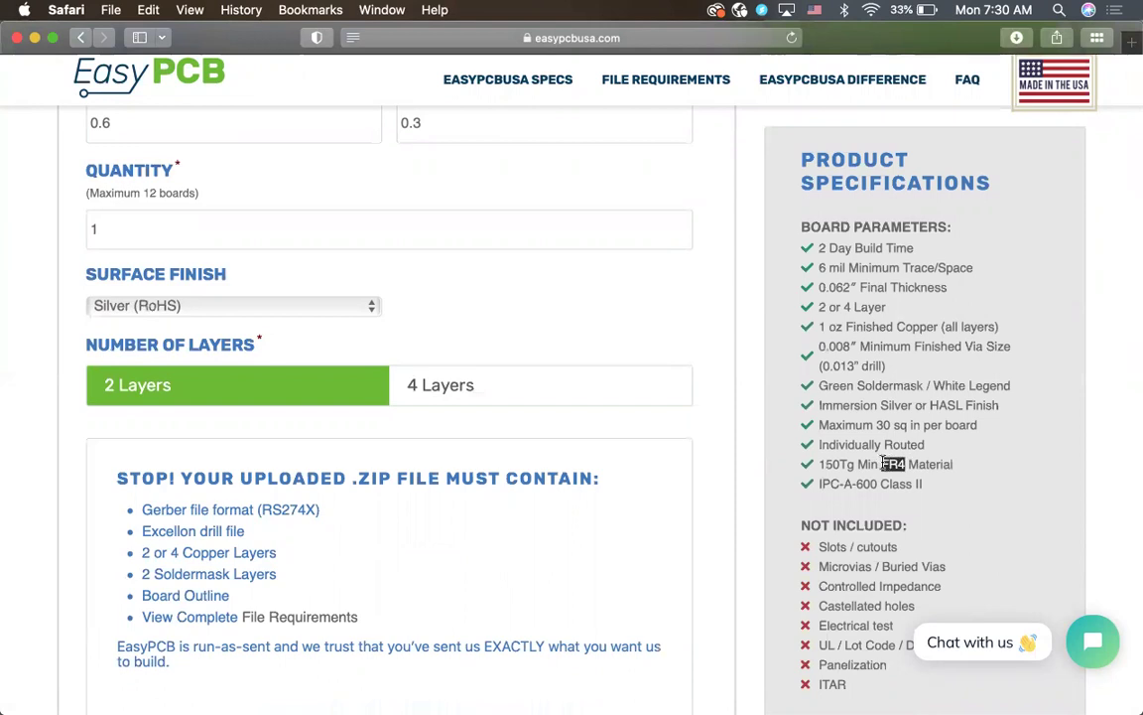
pyautogui.click(882, 468)
pyautogui.scroll(-1, 884, 485)
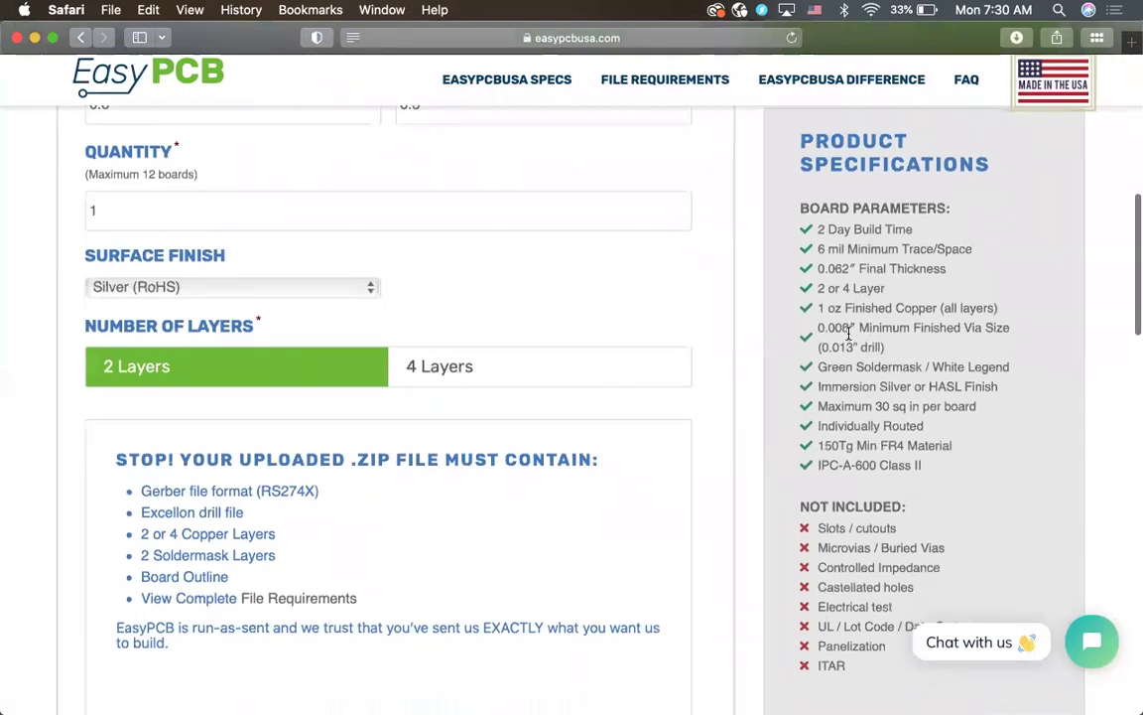
pyautogui.scroll(5, 856, 288)
# Switch from Safari back to the remote Windows File Explorer listing gerber.zip
pyautogui.hotkey('ctrl', 'Up')
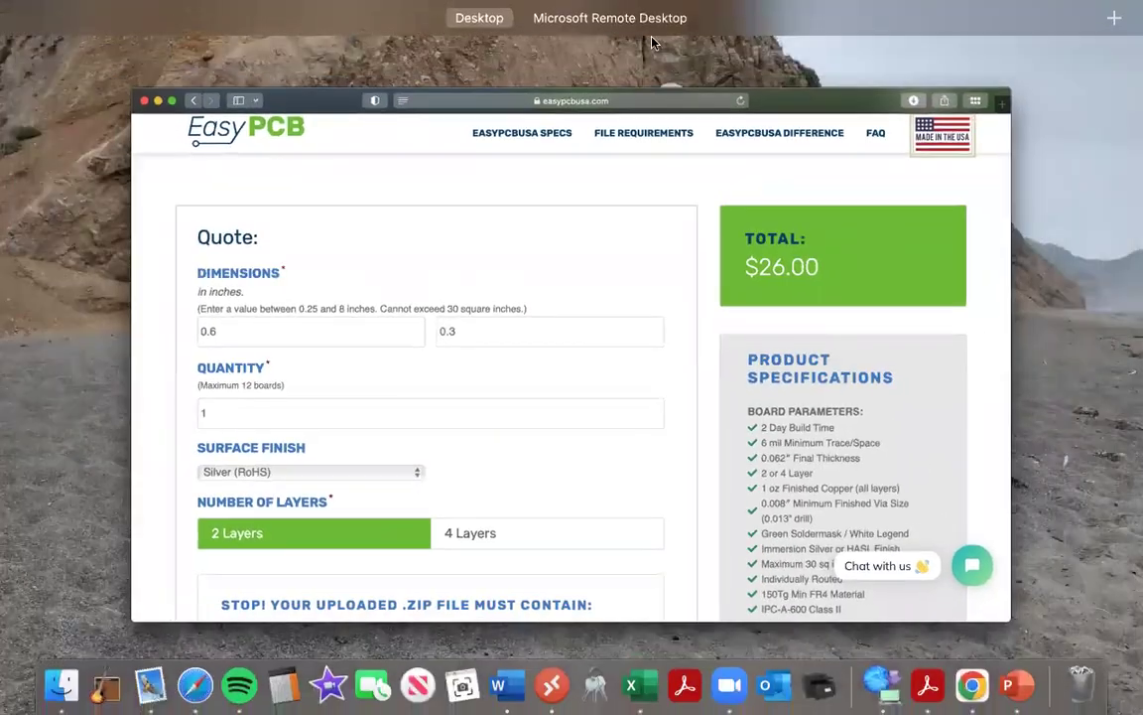
pyautogui.click(638, 14)
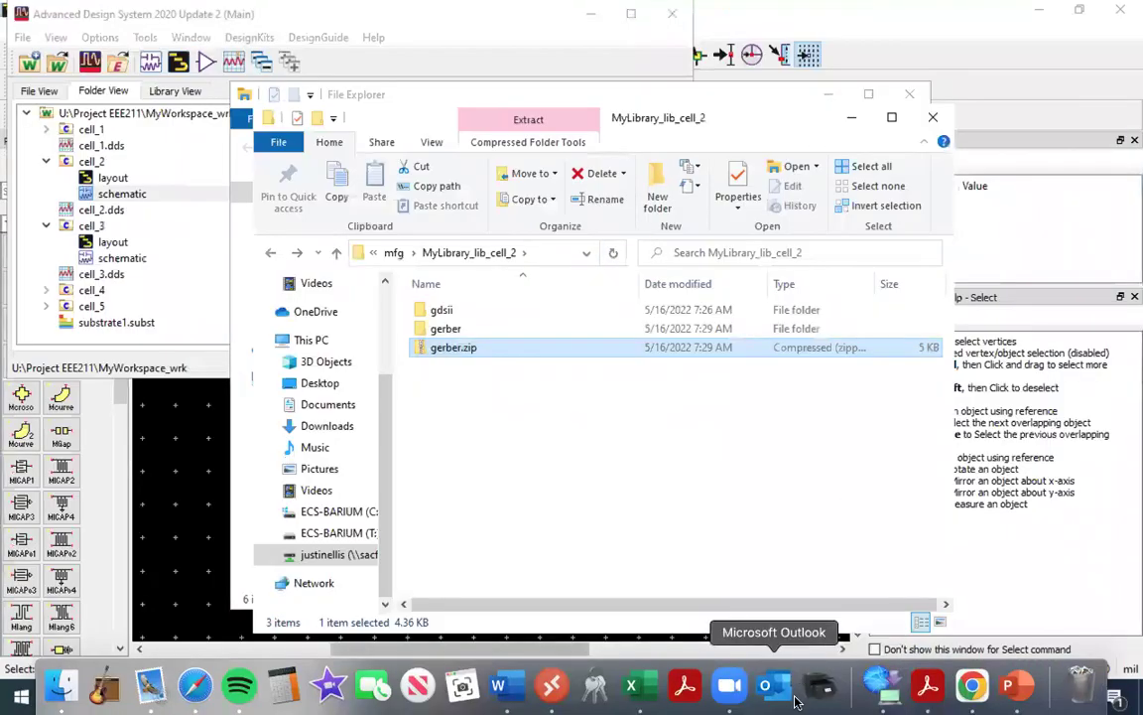